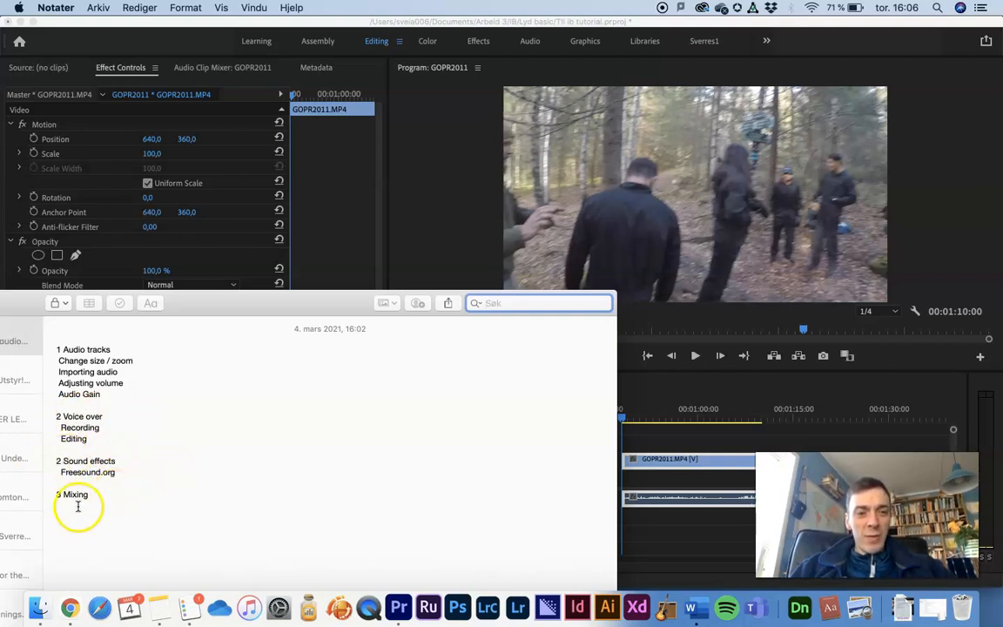
Highlight the "Audio tracks" heading in the notes outline
click(61, 494)
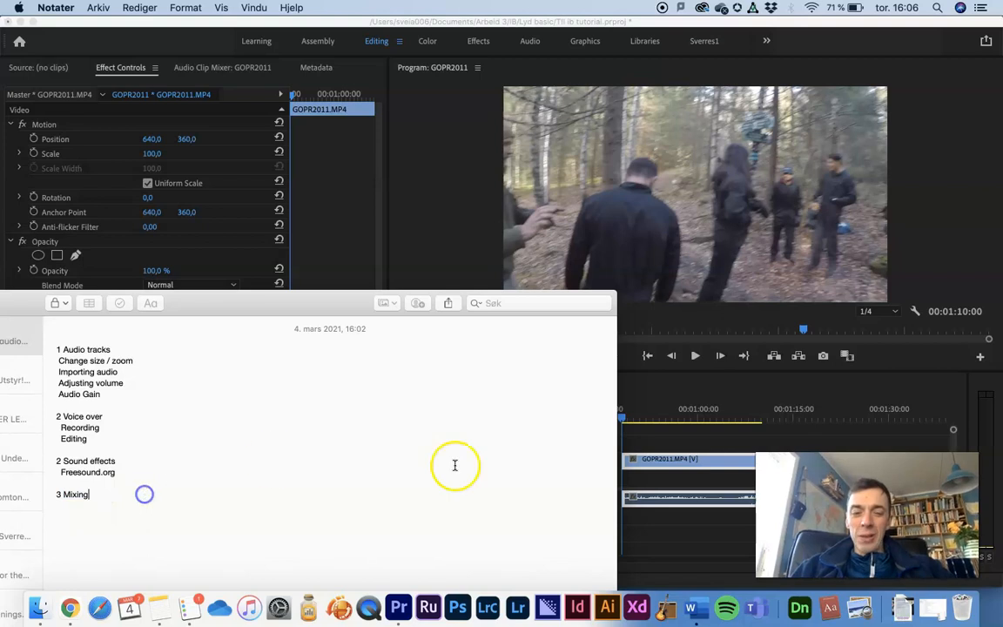
drag(150, 361, 130, 348)
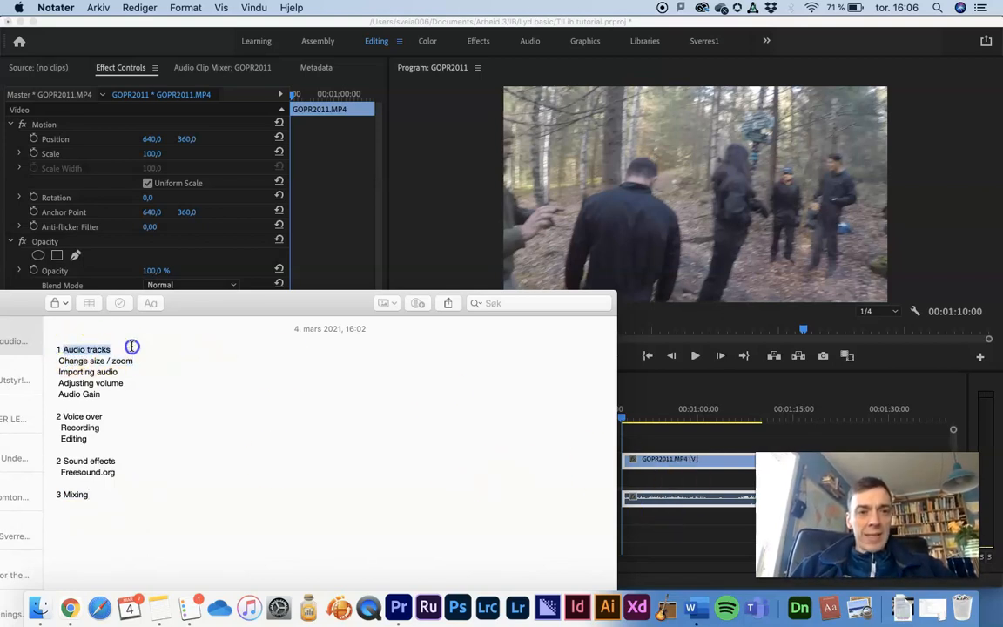
Switch to Premiere Pro and enlarge the audio track area of the timeline by moving the divider between video and audio tracks
click(662, 525)
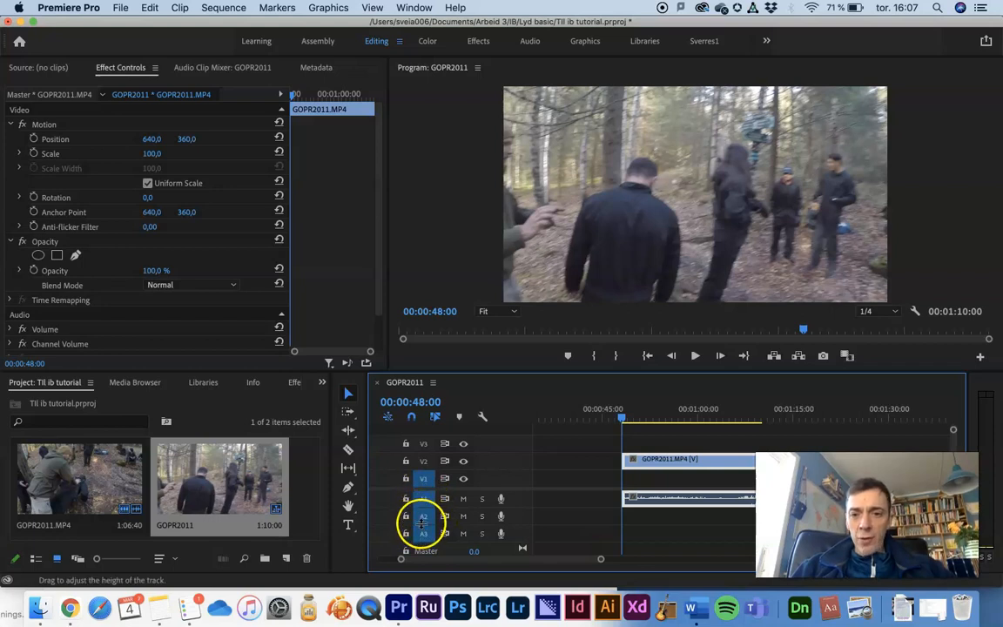
click(570, 490)
drag(512, 490, 522, 459)
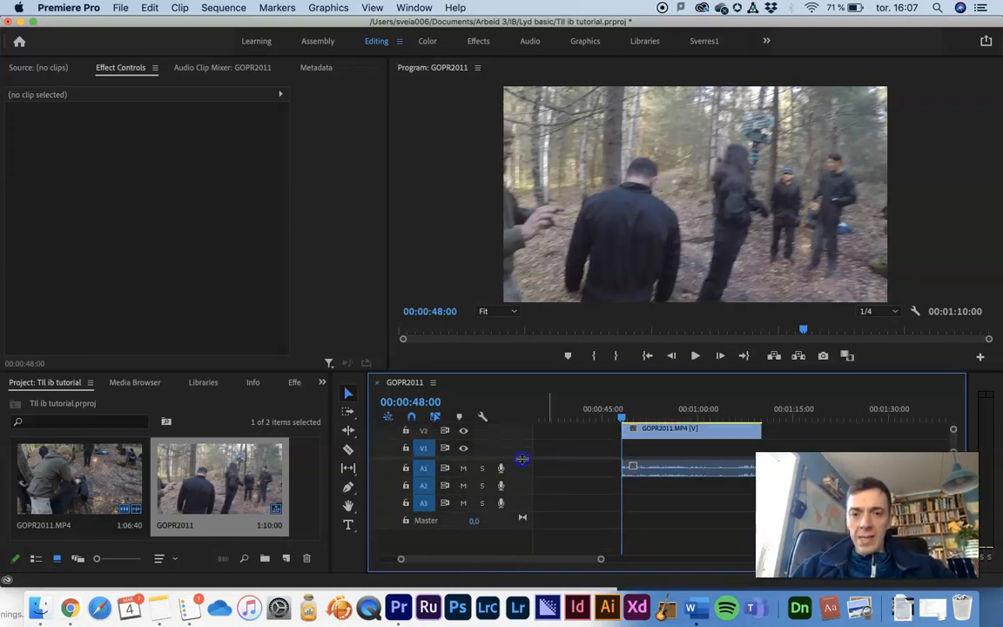
Add three standard audio tracks after Audio 3 and no video tracks
right_click(450, 540)
click(477, 535)
right_click(479, 536)
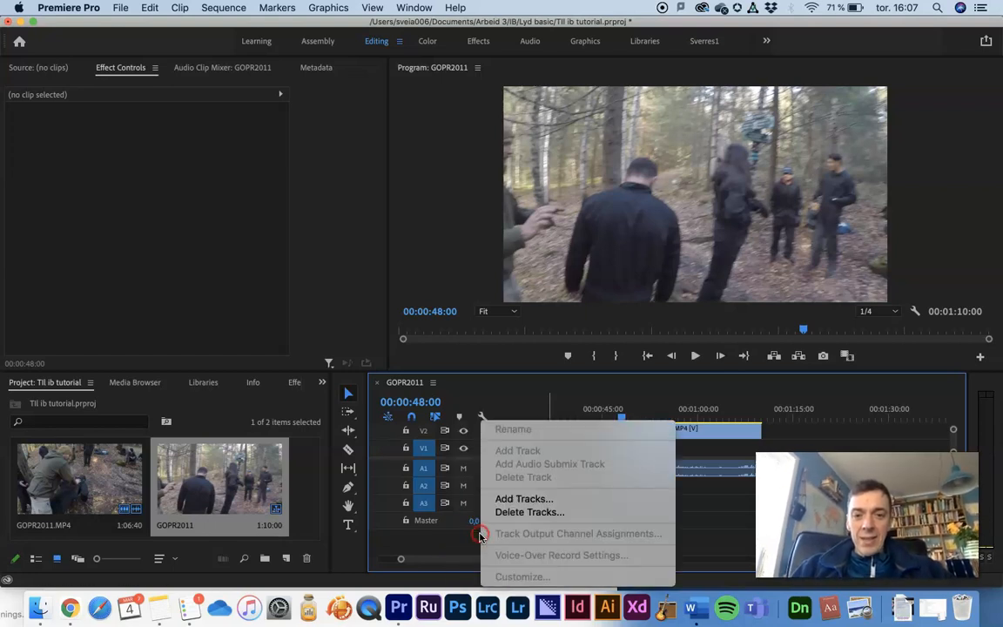
click(553, 503)
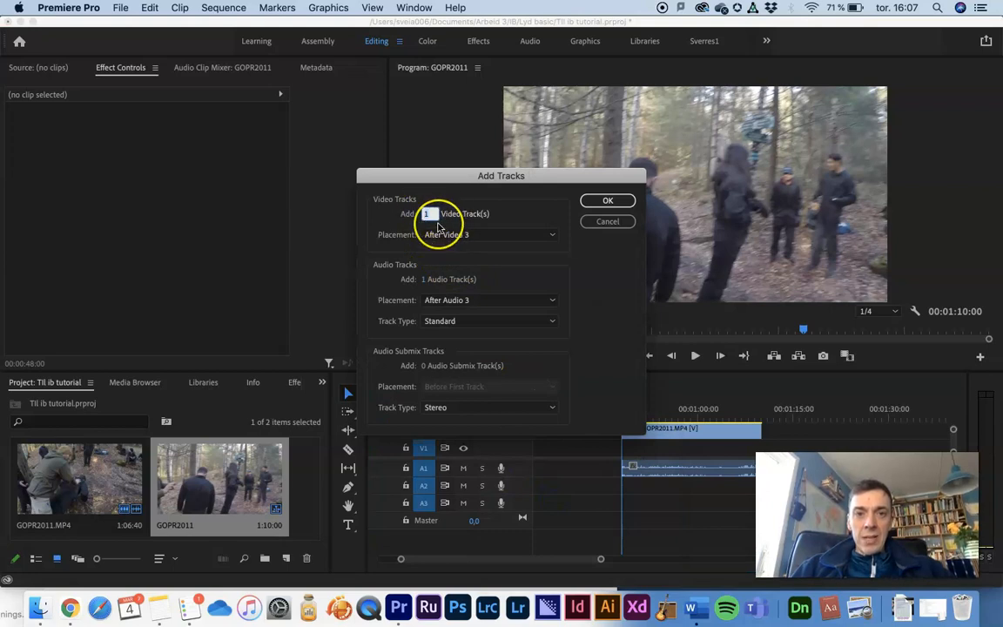
text(0)
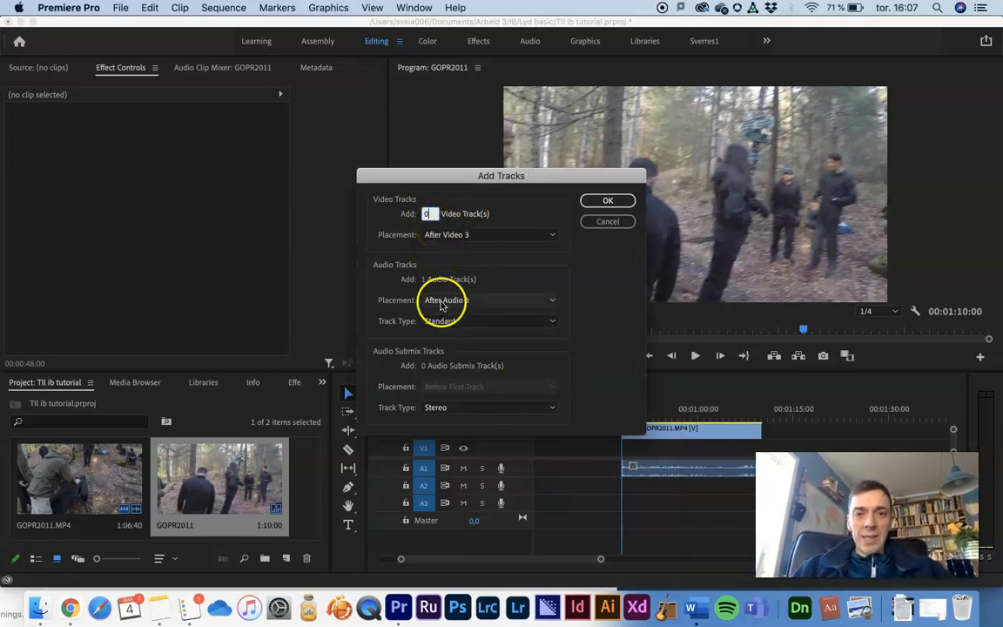
click(425, 280)
text(3)
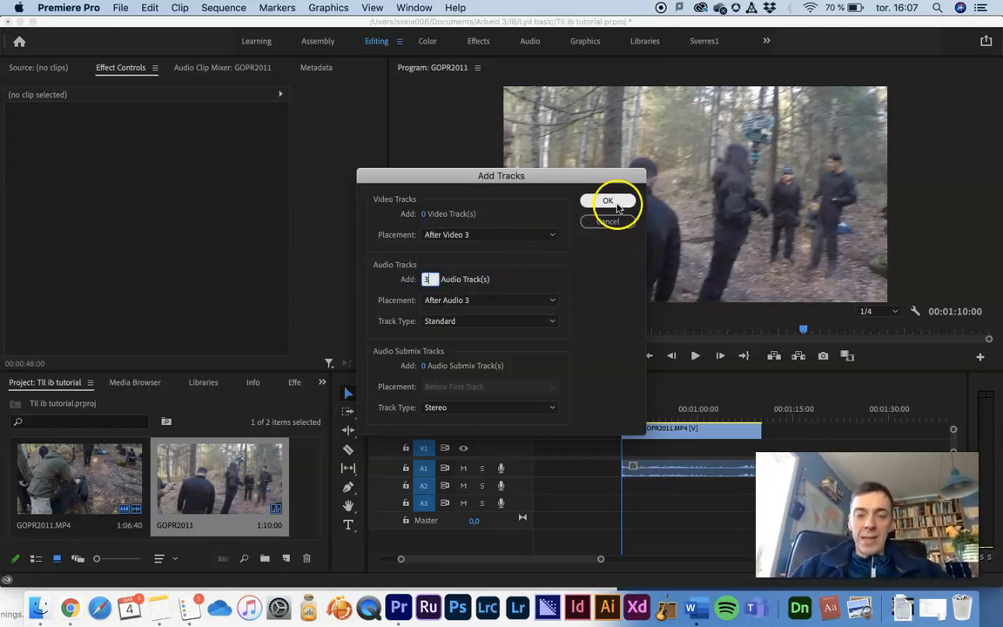
click(607, 201)
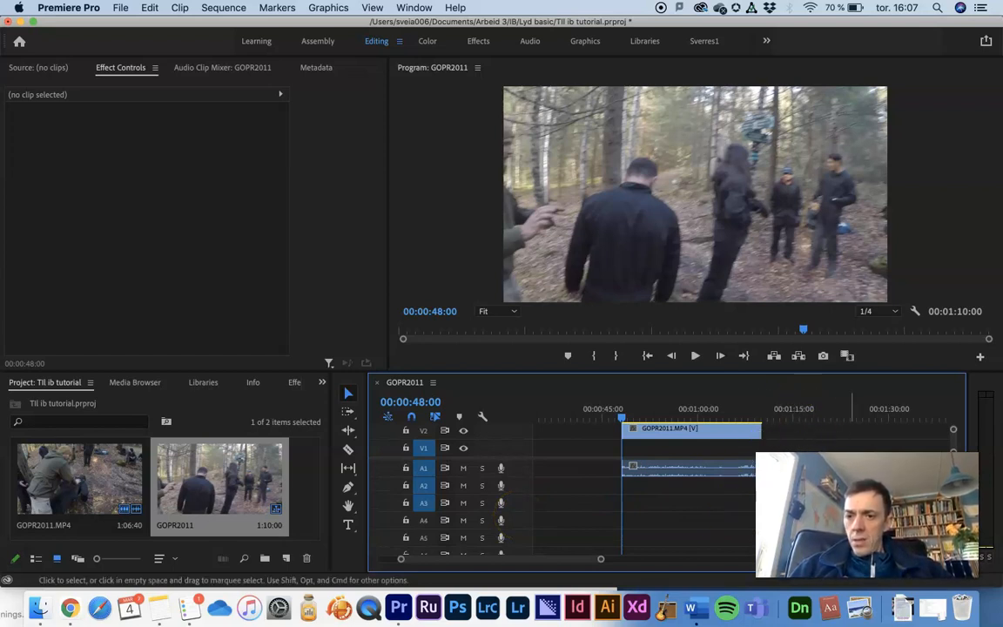
Increase the height of track A1 so the clip's audio waveform can be read
scroll(684, 480, right, 3)
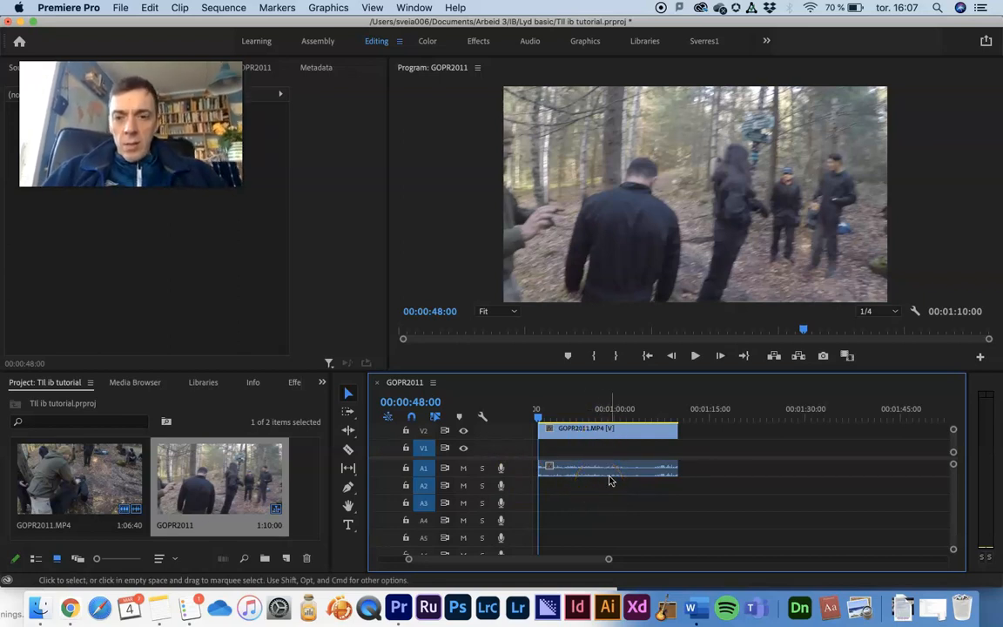
drag(523, 474, 523, 501)
scroll(595, 492, up, 8)
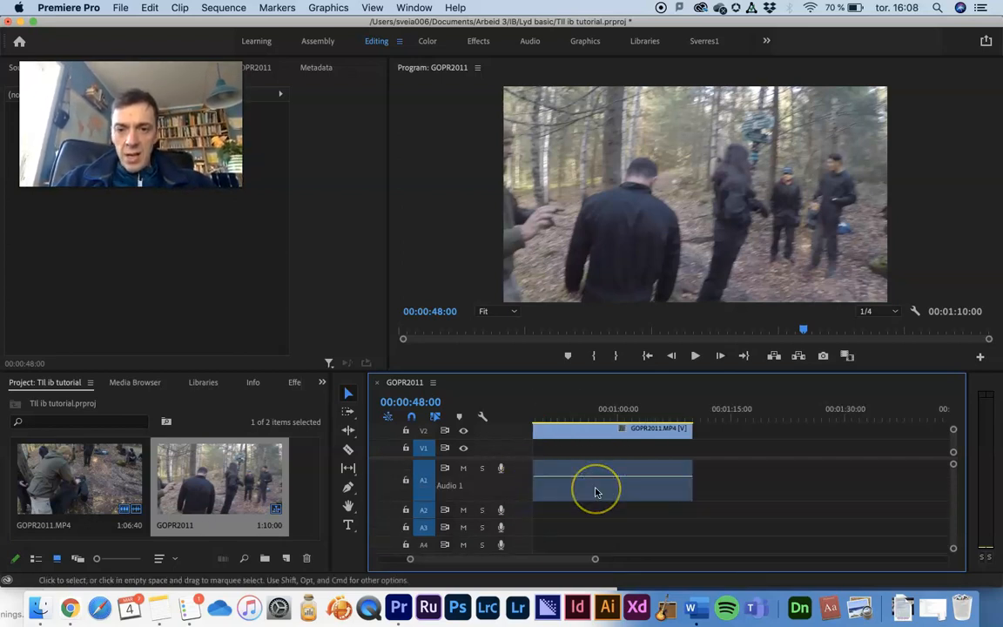
scroll(596, 492, down, 6)
scroll(595, 492, left, 3)
Play the GOPR2011 clip from about 00:00:51, raise the system volume while listening, and stop playback
mouse_move(585, 415)
mouse_down()
mouse_move(631, 417)
mouse_move(593, 415)
mouse_up()
key(space)
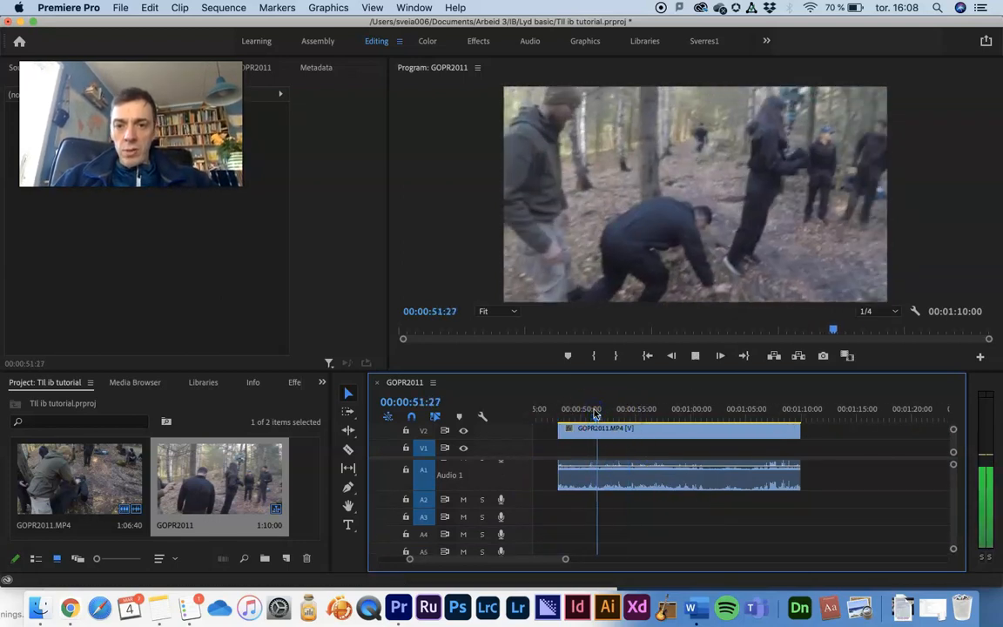
scroll(638, 471, up, 1)
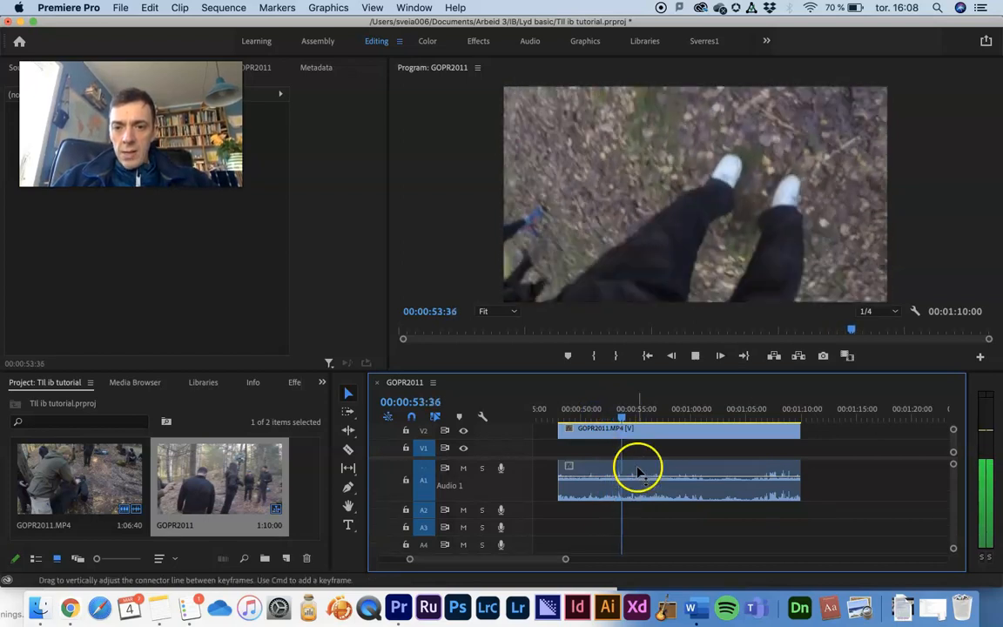
key(XF86AudioRaiseVolume)
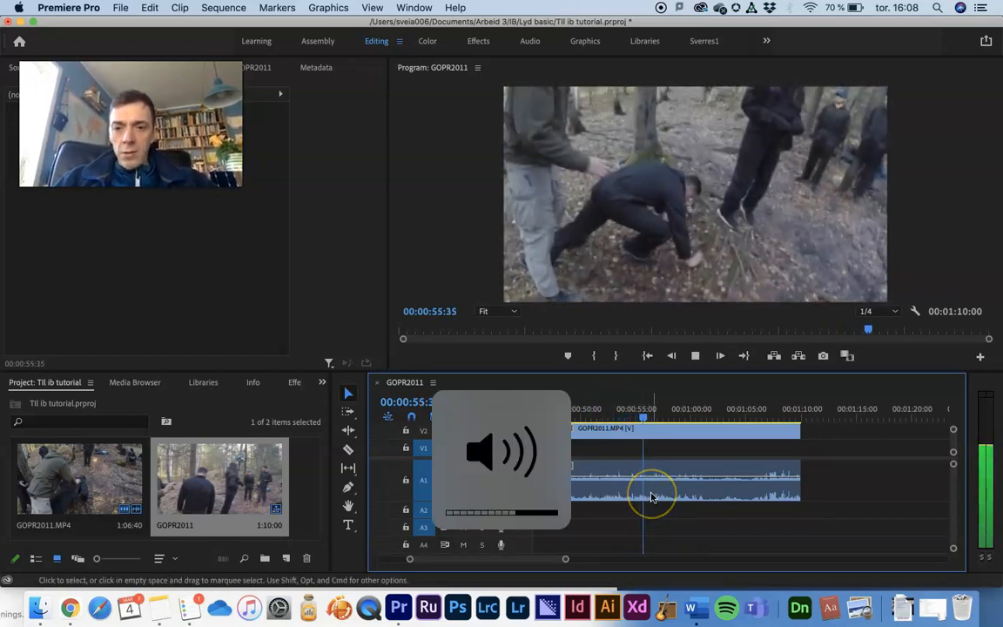
key(space)
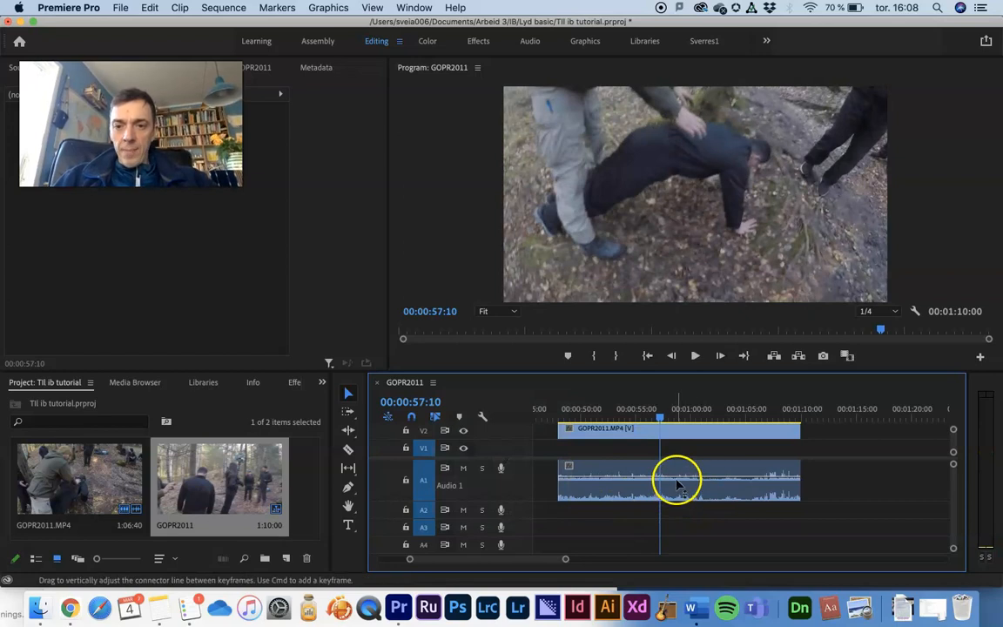
Lower the volume of the GOPR2011 clip's audio and make track A1 slightly taller
click(677, 478)
drag(677, 478, 677, 481)
mouse_move(520, 500)
mouse_down()
mouse_move(521, 471)
mouse_move(528, 509)
mouse_up()
click(640, 485)
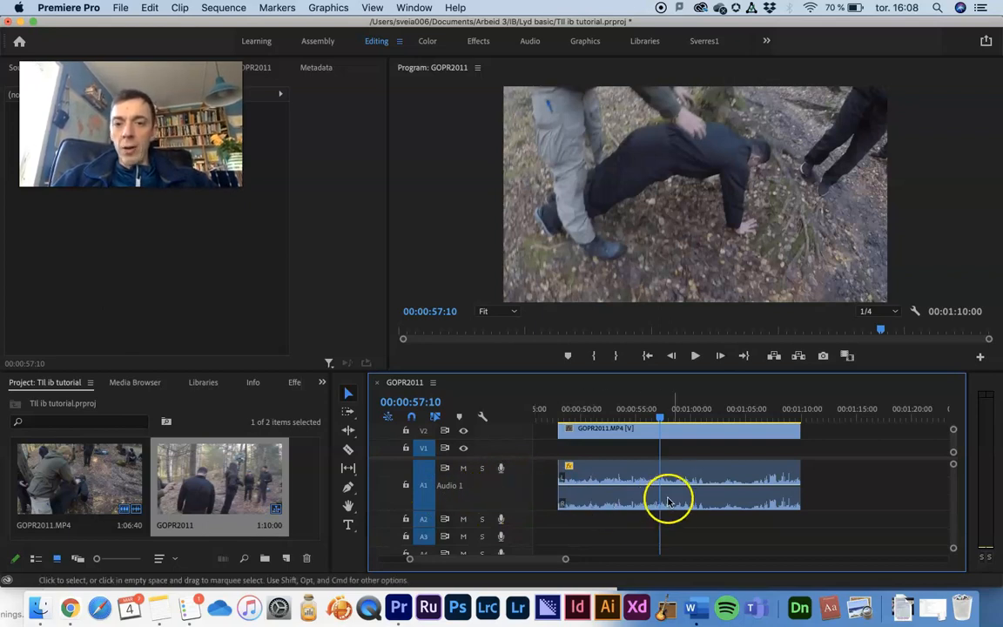
drag(683, 483, 683, 490)
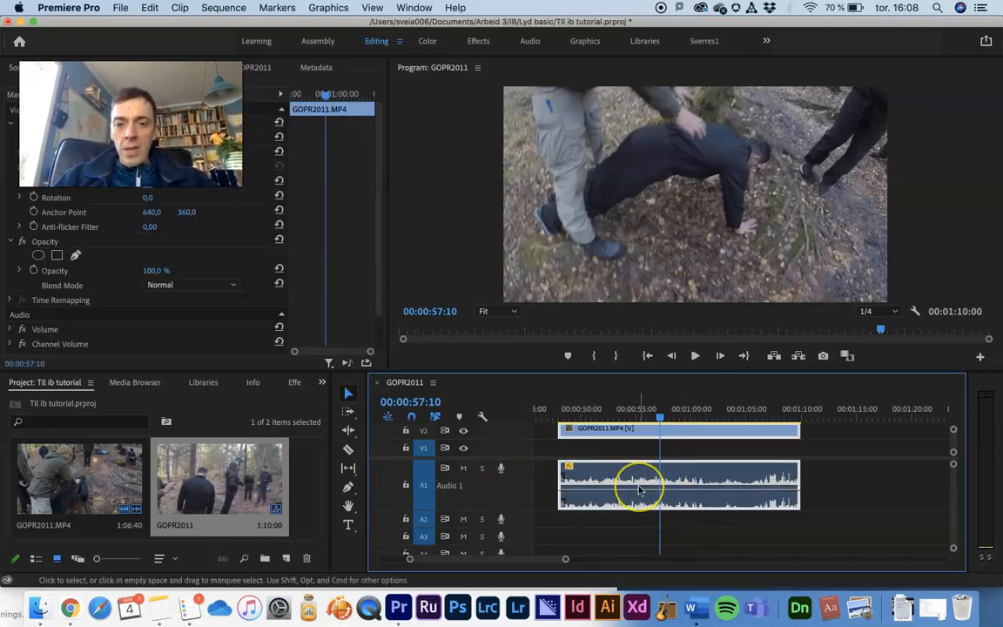
Check the outline in Notes, return to Premiere Pro and set the clip's audio level to about -0.36 dB
key(super+Tab)
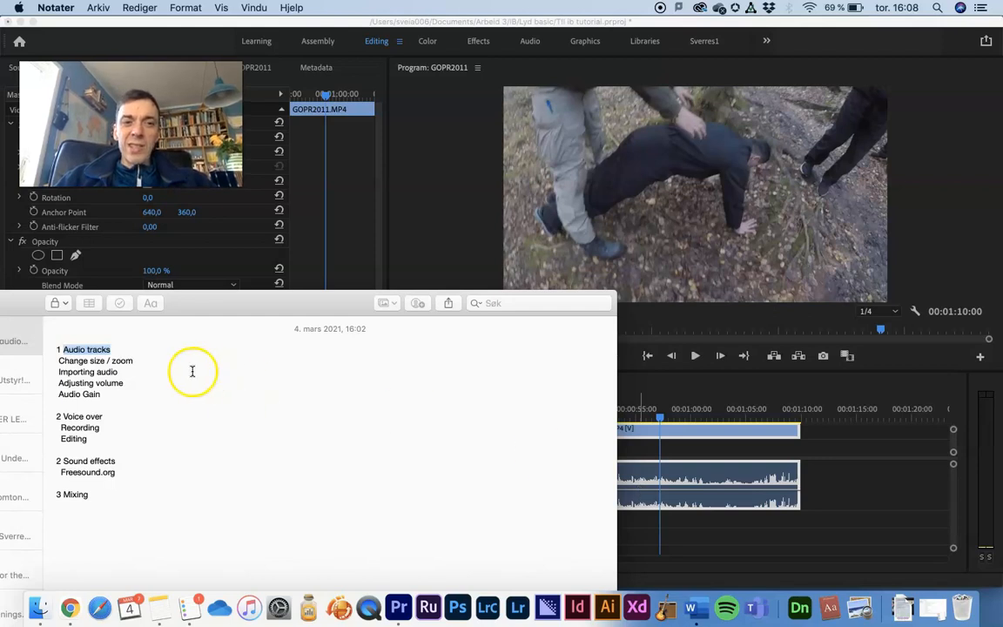
key(super+Tab)
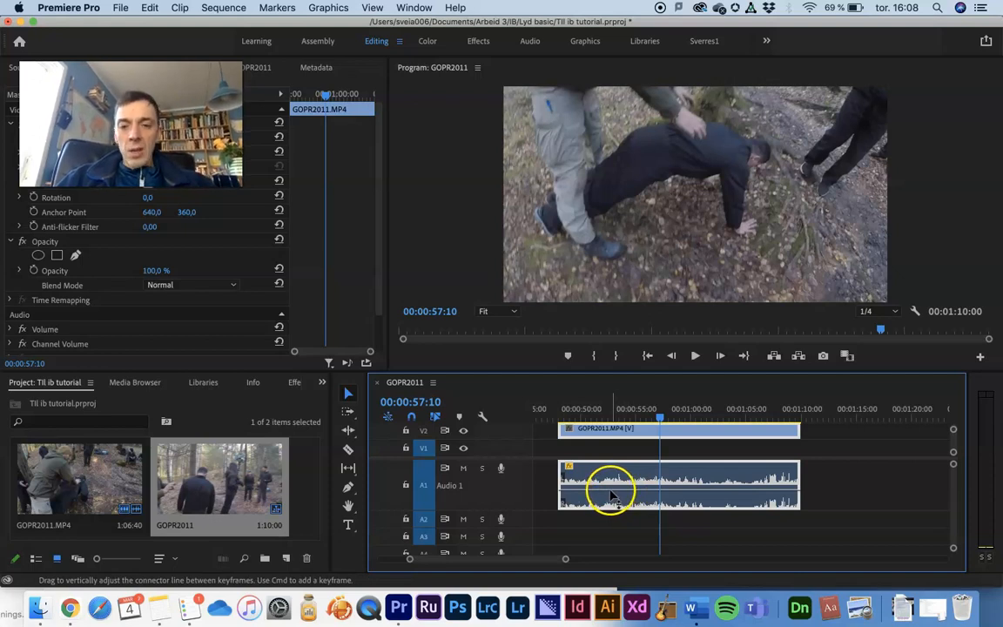
drag(600, 496, 600, 497)
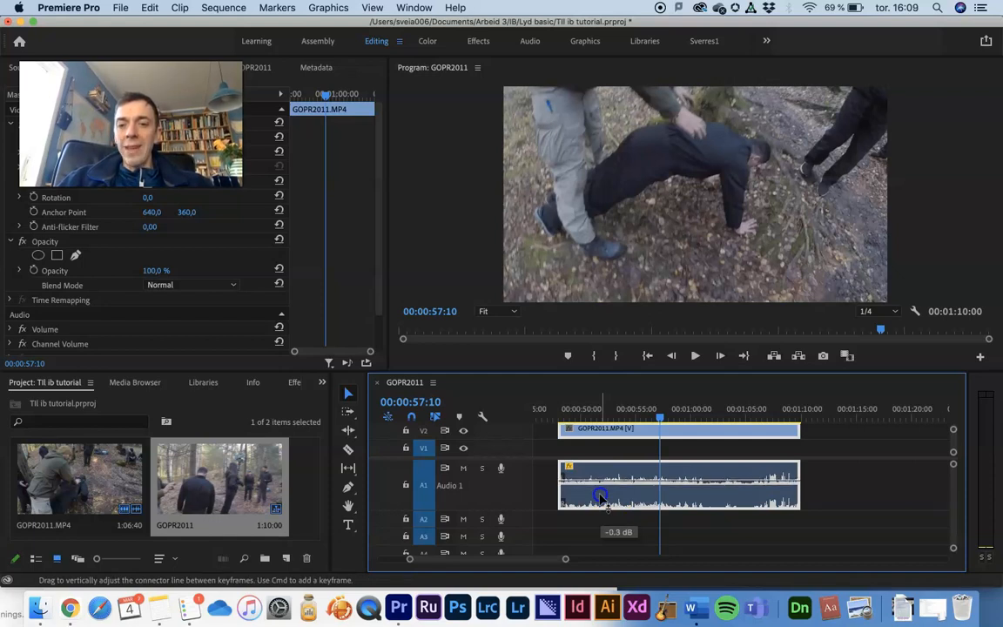
drag(600, 496, 614, 499)
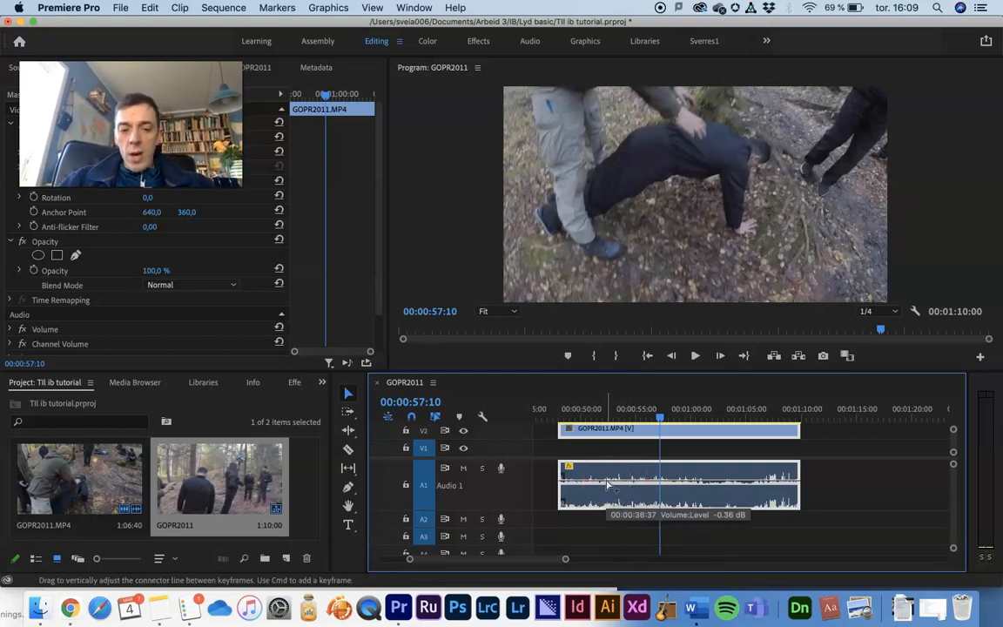
Create an audio fade-in with volume keyframes at the clip's start and at about 00:00:52, lowering the first one
super+click(605, 481)
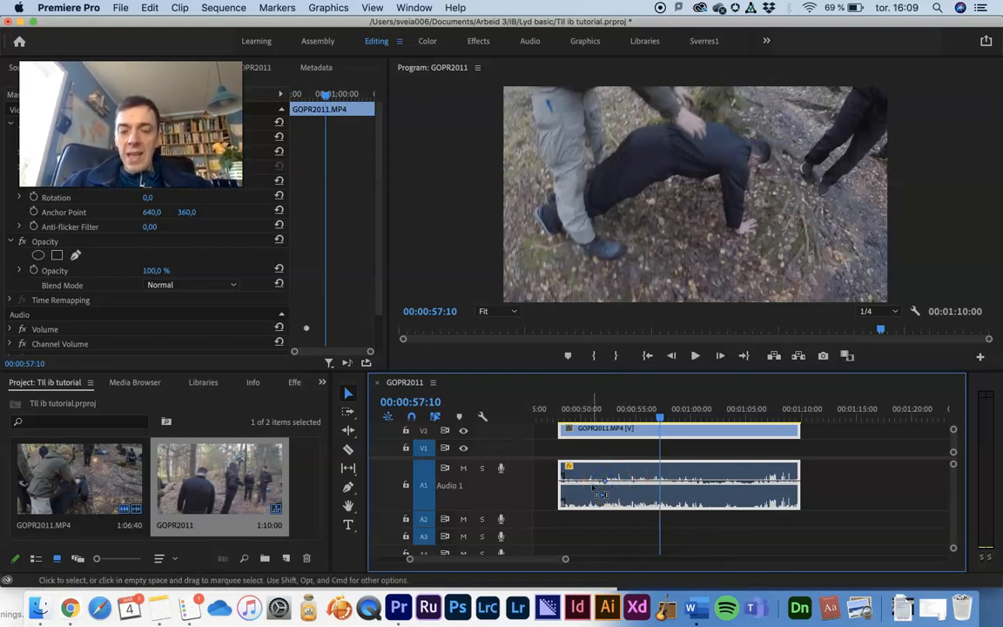
scroll(594, 486, up, 5)
scroll(595, 486, left, 3)
super+click(582, 482)
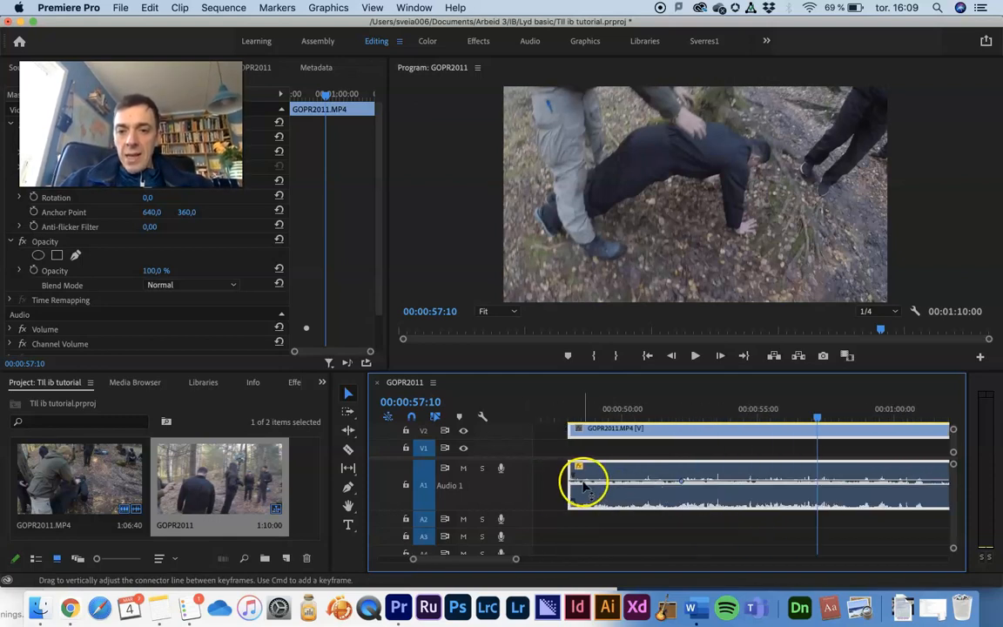
super+click(572, 483)
drag(572, 482, 574, 495)
Play the clip from its start to listen to the fade-in, and stop playback
click(567, 410)
key(space)
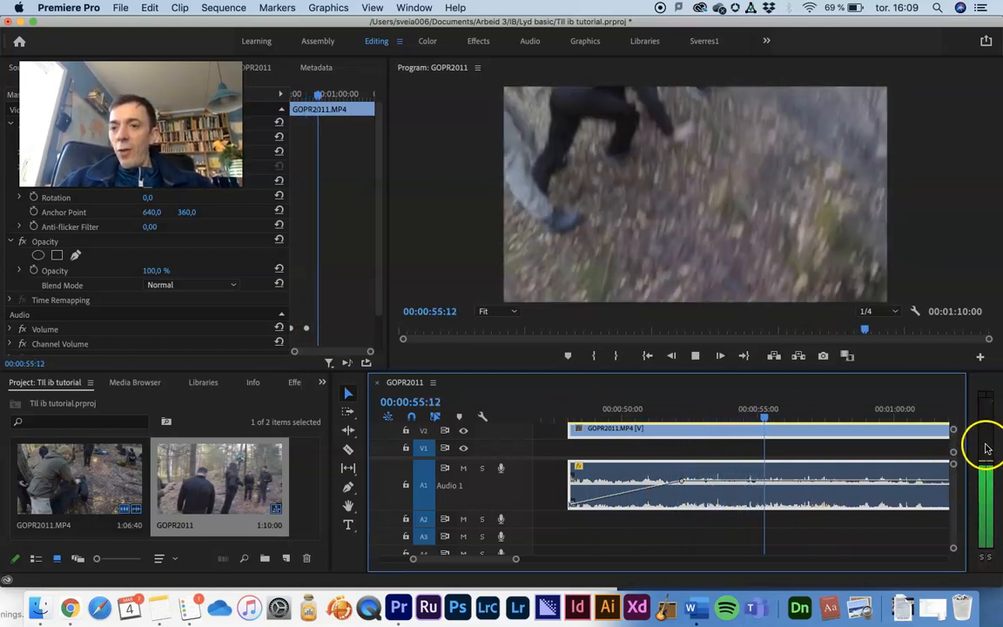
key(space)
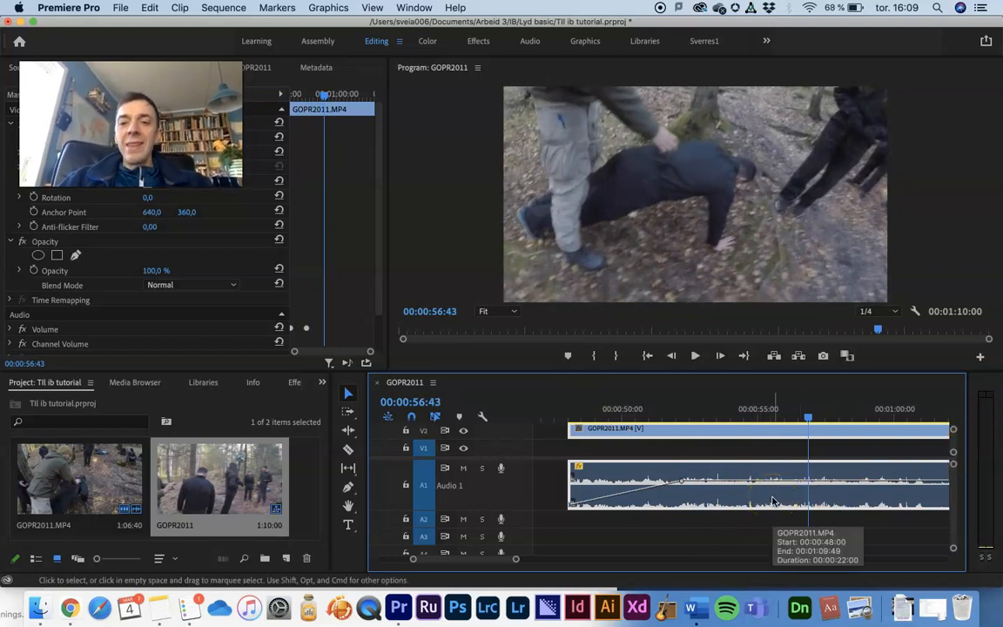
Raise the GOPR2011 clip's audio gain by 10 dB
scroll(773, 501, down, 8)
scroll(773, 500, up, 4)
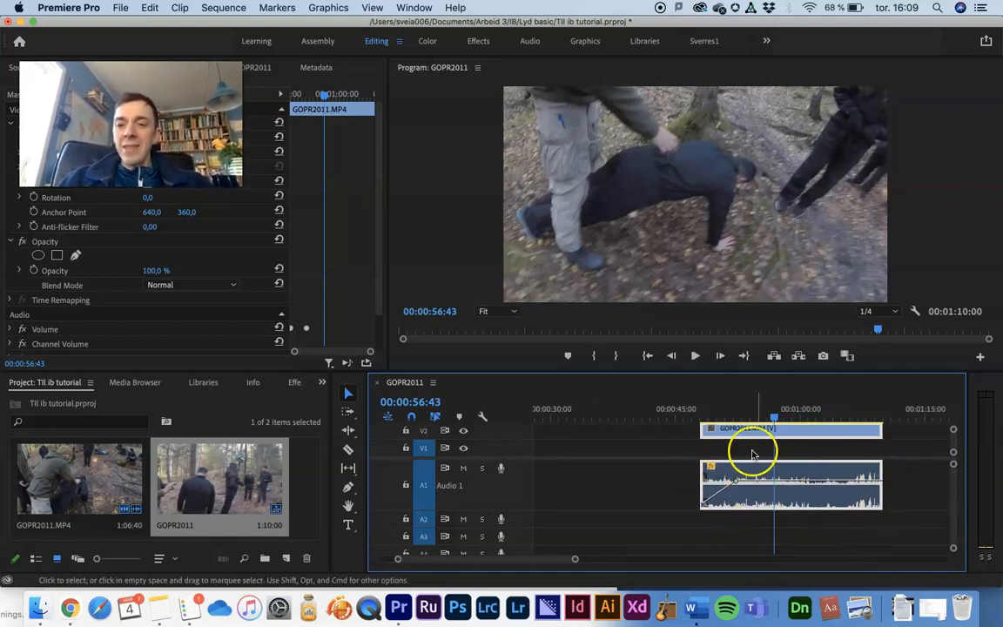
right_click(765, 498)
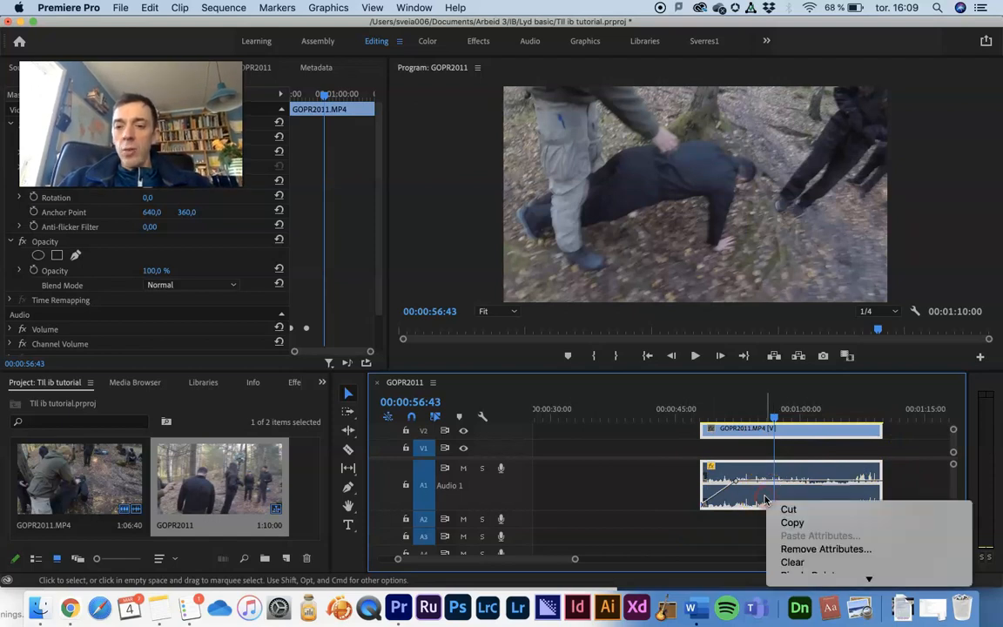
click(733, 501)
click(668, 499)
click(746, 500)
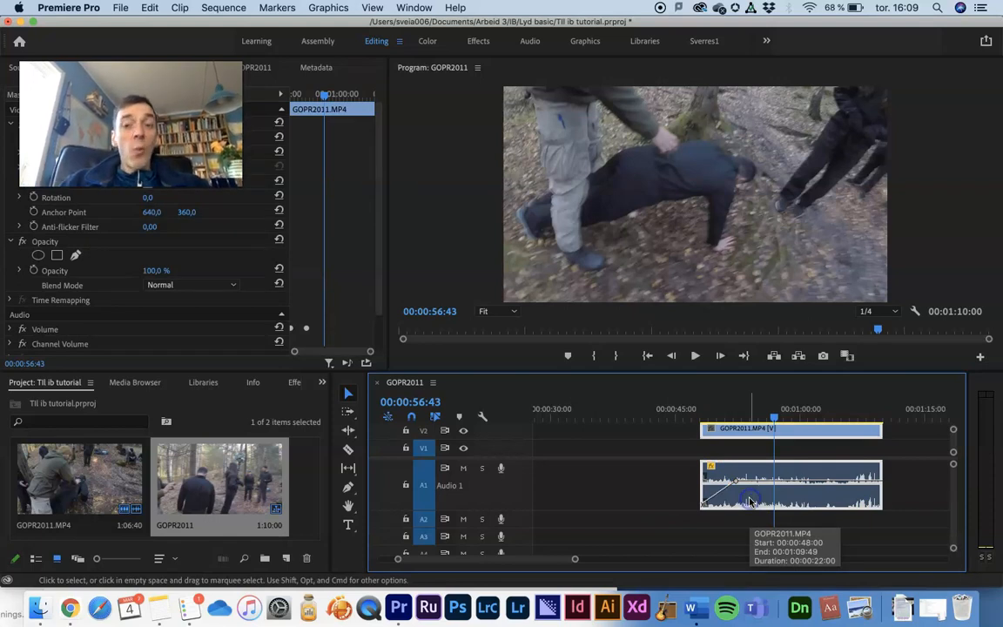
right_click(751, 503)
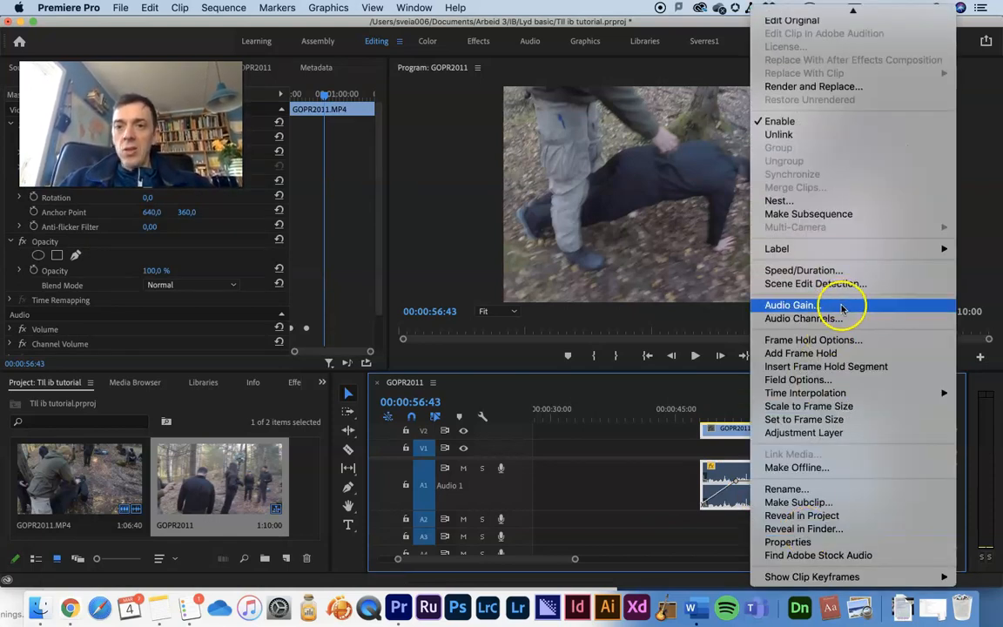
click(841, 307)
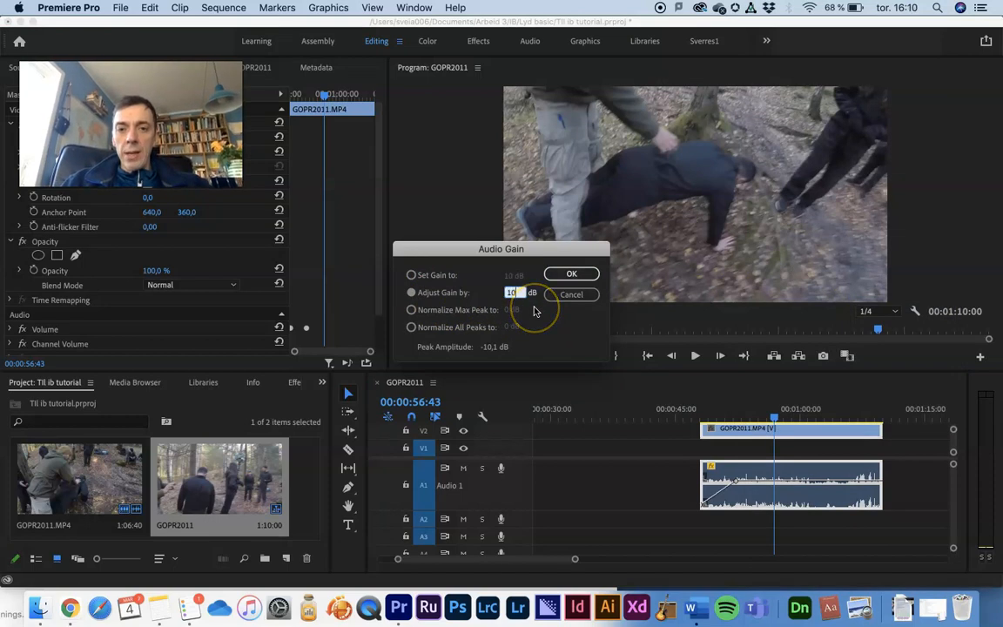
click(579, 273)
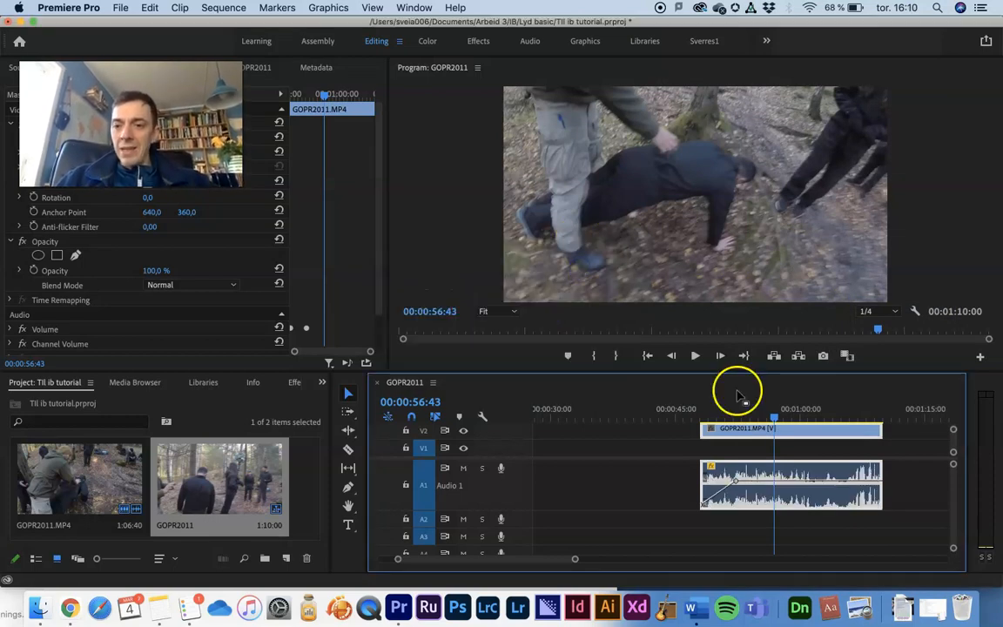
Play the amplified clip audio again while checking the audio meters, and stop playback
key(space)
drag(750, 421, 727, 414)
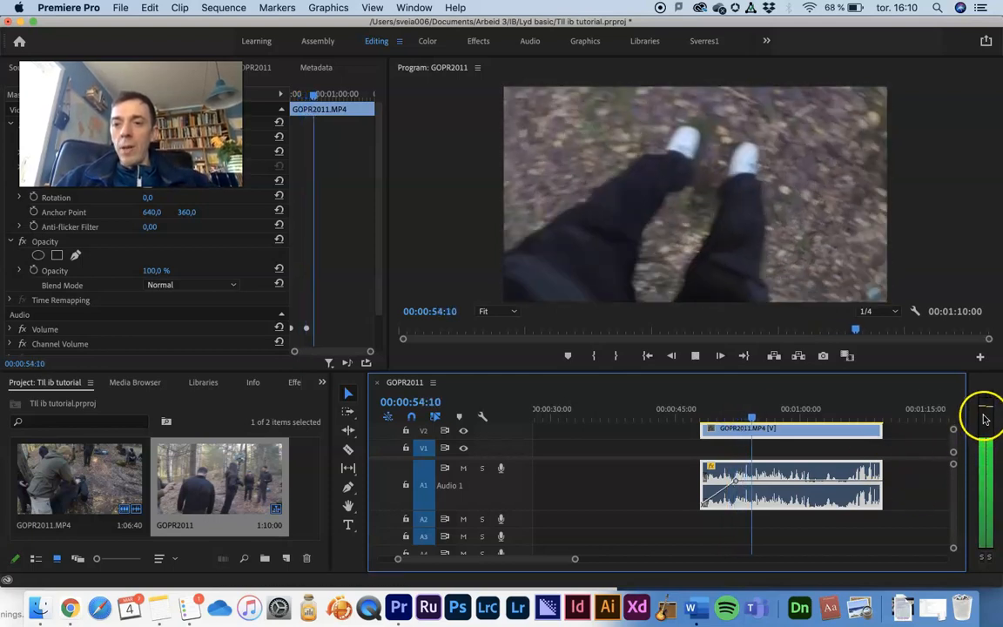
key(space)
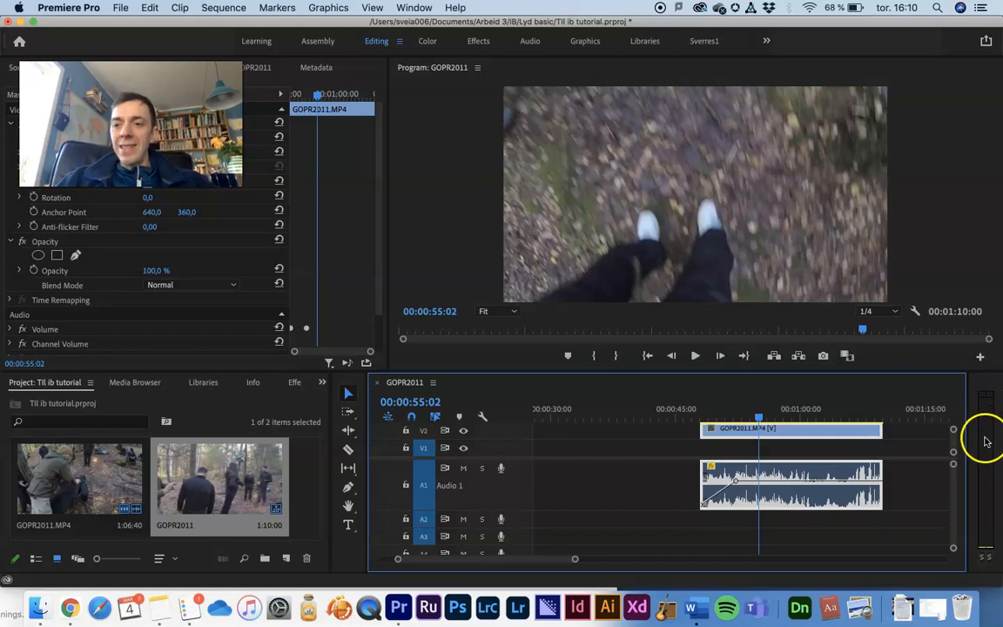
key(space)
key(space)
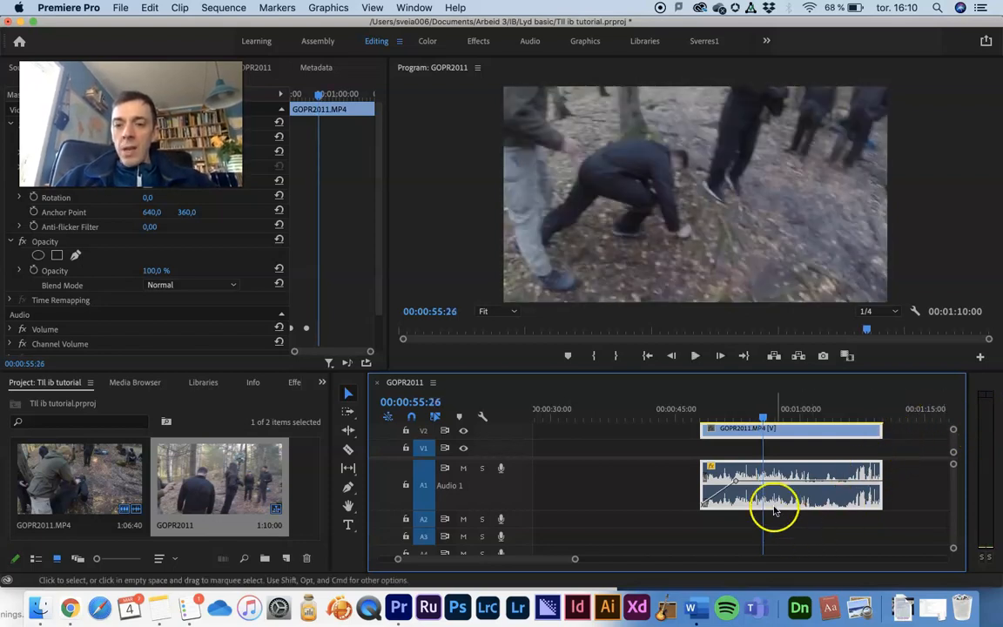
Try a fade-out near the clip's end with two volume keyframes, and delete both keyframes
super+click(806, 480)
super+click(858, 479)
drag(857, 480, 874, 497)
key(Delete)
click(810, 481)
key(Delete)
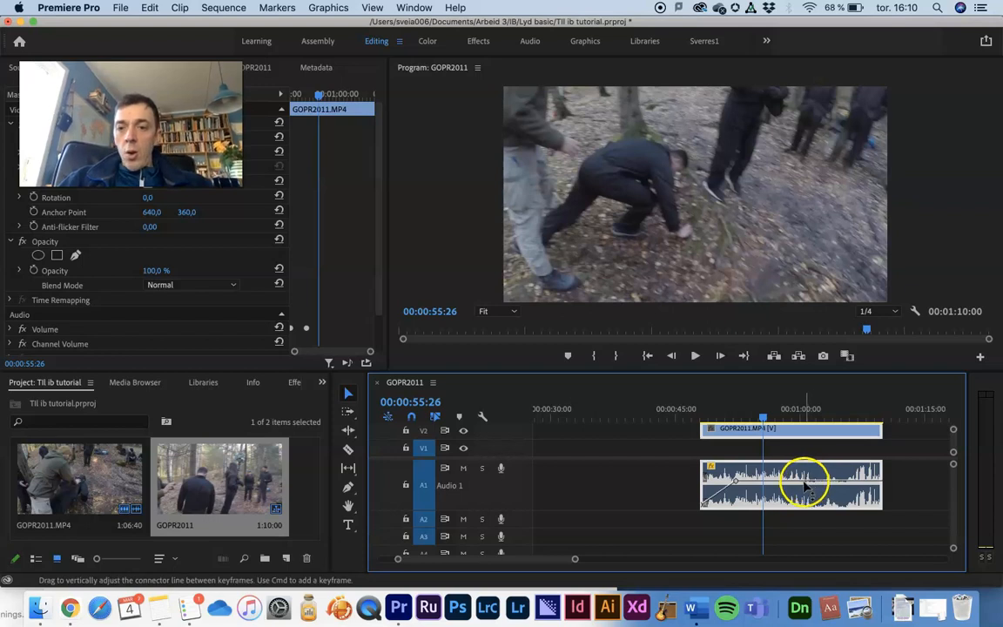
Create a fade-out on the GOPR2011 audio with volume keyframes at about 00:01:00:00 and at the clip's end, lowering the end keyframe
super+click(805, 481)
super+click(856, 485)
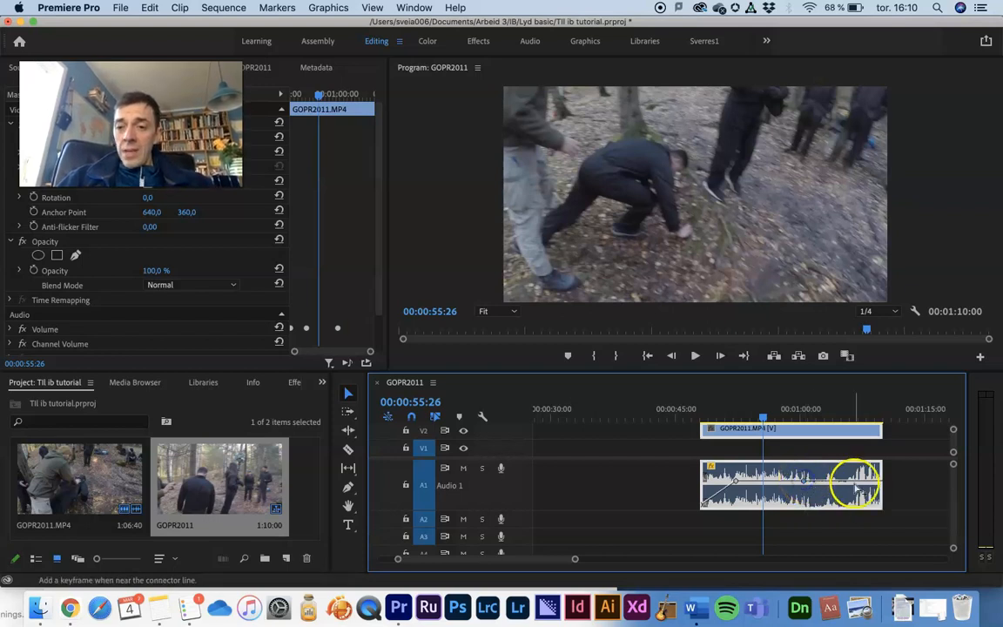
drag(881, 486, 883, 496)
Play the GOPR2011 clip up to the beginning of the fade-out, and stop playback
click(788, 420)
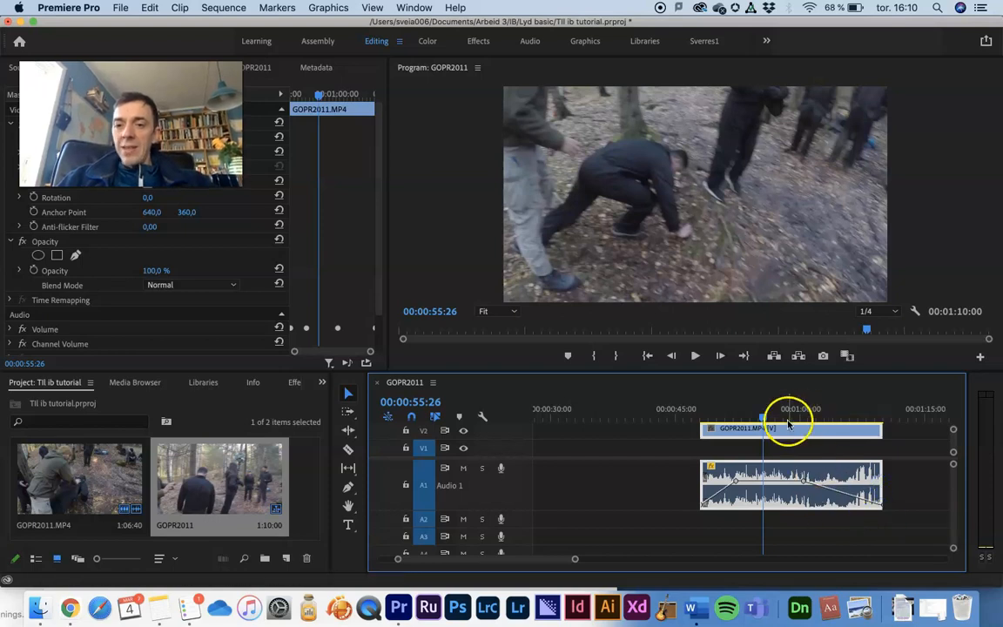
key(space)
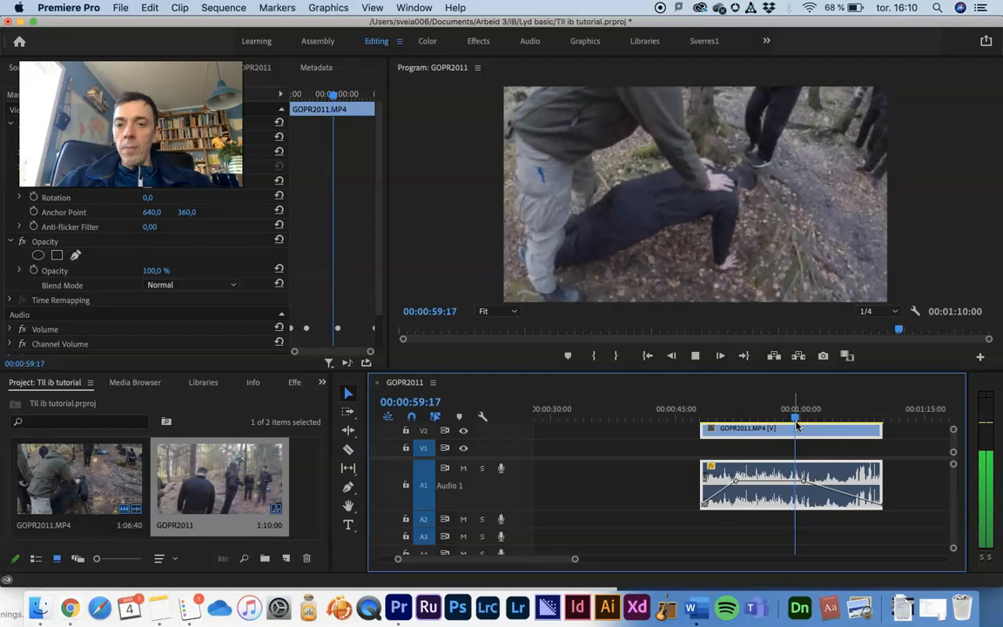
key(space)
Switch to Finder and search for mp3 files
key(super+Tab)
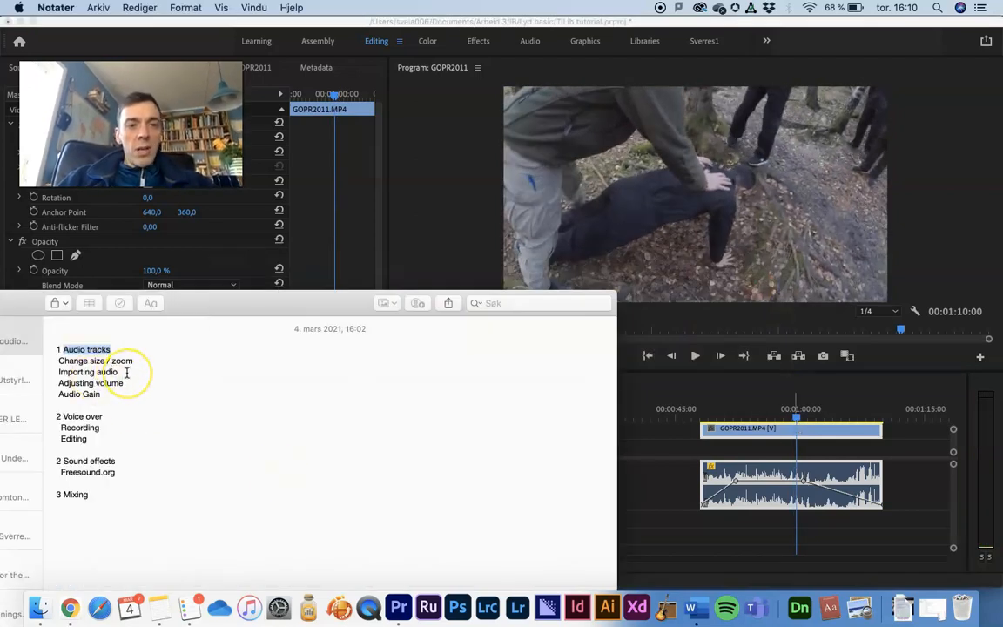
key(super+Tab)
key(super+Tab)
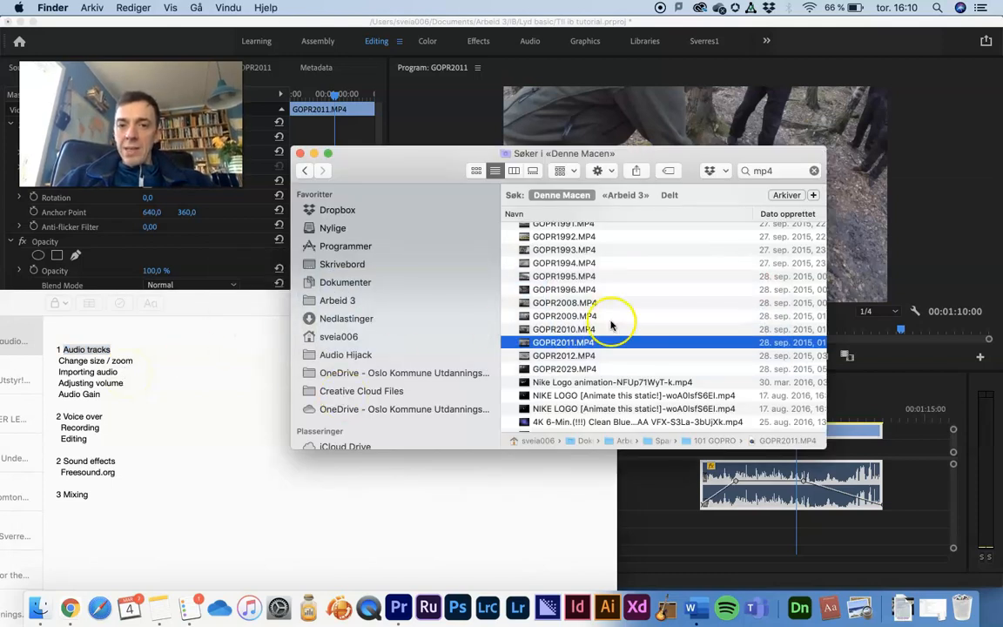
click(363, 301)
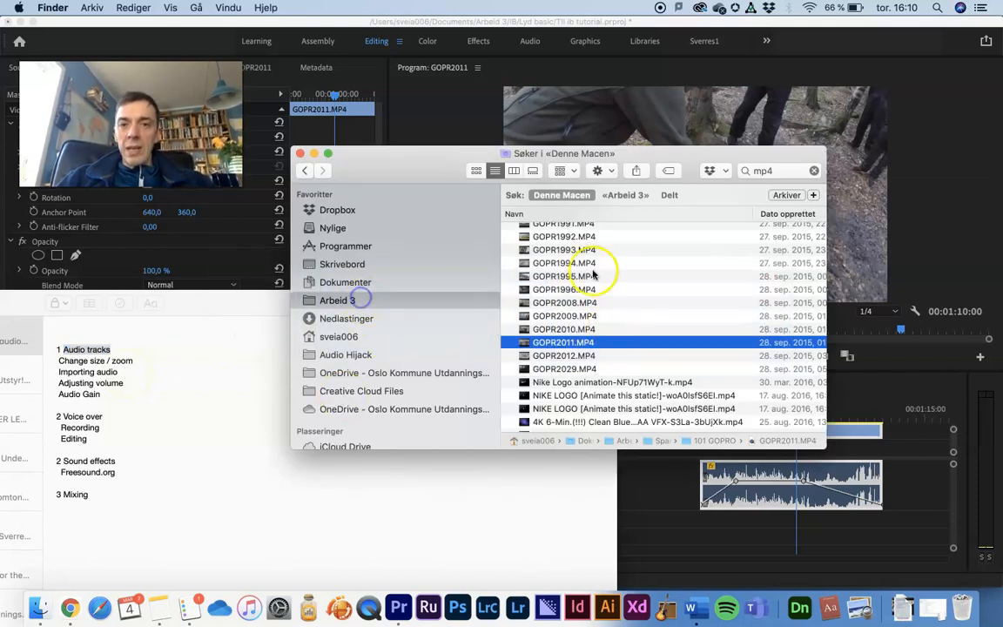
scroll(597, 293, down, 5)
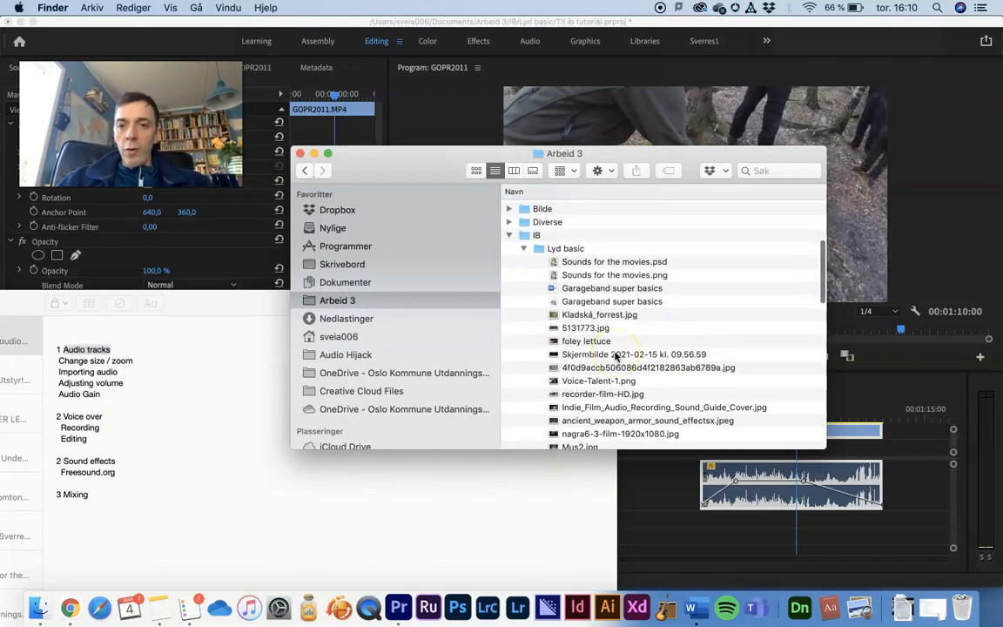
click(770, 174)
text(m)
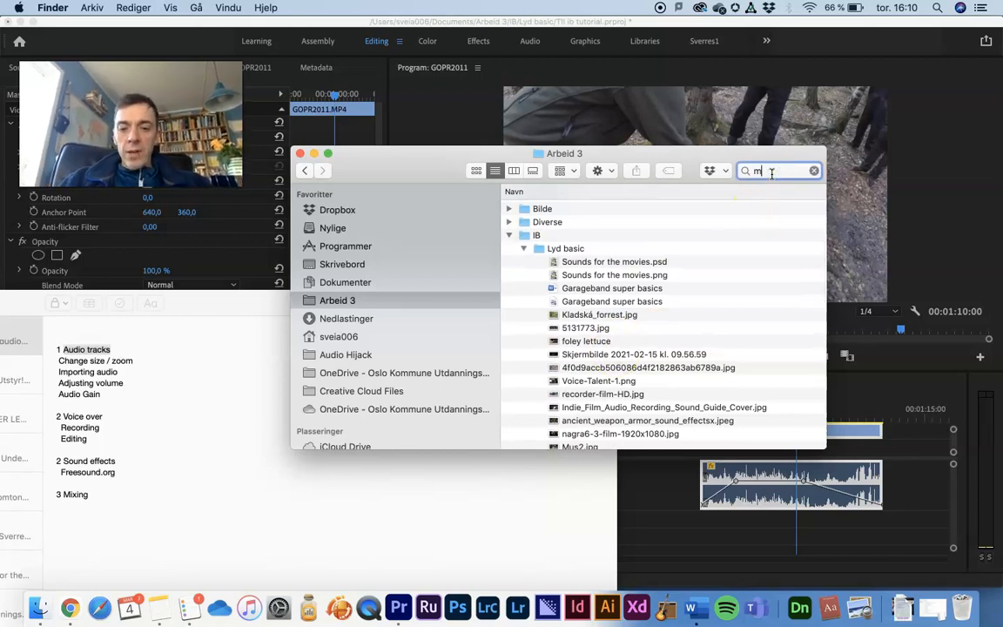
text(p3)
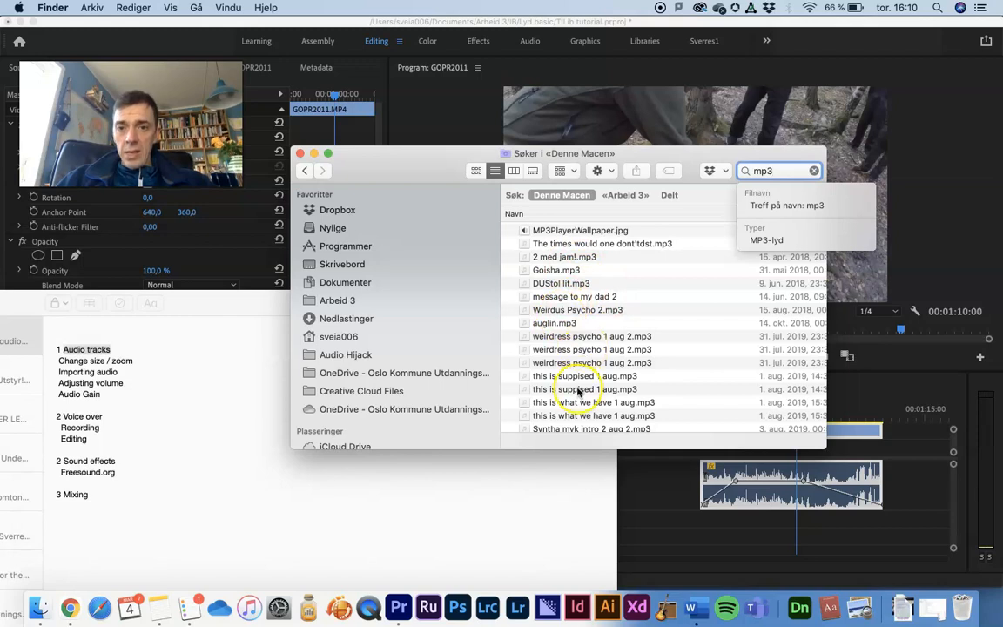
Place Trist uten beat skisse 3.mp3 from the search results on audio track A2 beneath the GOPR2011 clip
scroll(578, 392, down, 10)
scroll(577, 391, down, 15)
scroll(577, 391, down, 10)
click(573, 294)
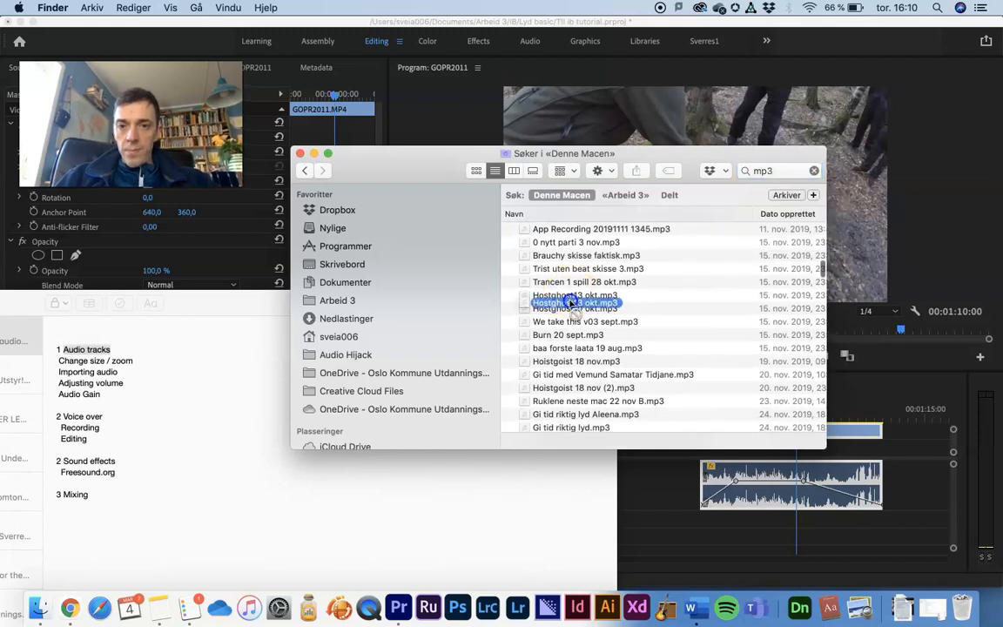
drag(578, 268, 729, 524)
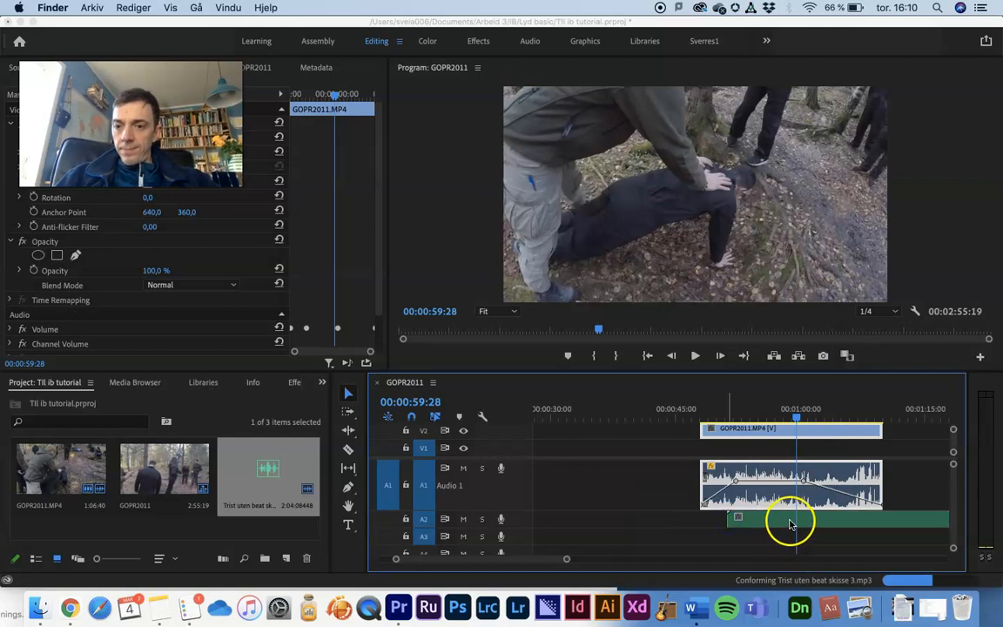
Increase the height of the Audio 2 track to show the music clip's waveform
drag(524, 529, 528, 574)
scroll(758, 487, right, 4)
scroll(758, 487, down, 2)
scroll(758, 488, down, 2)
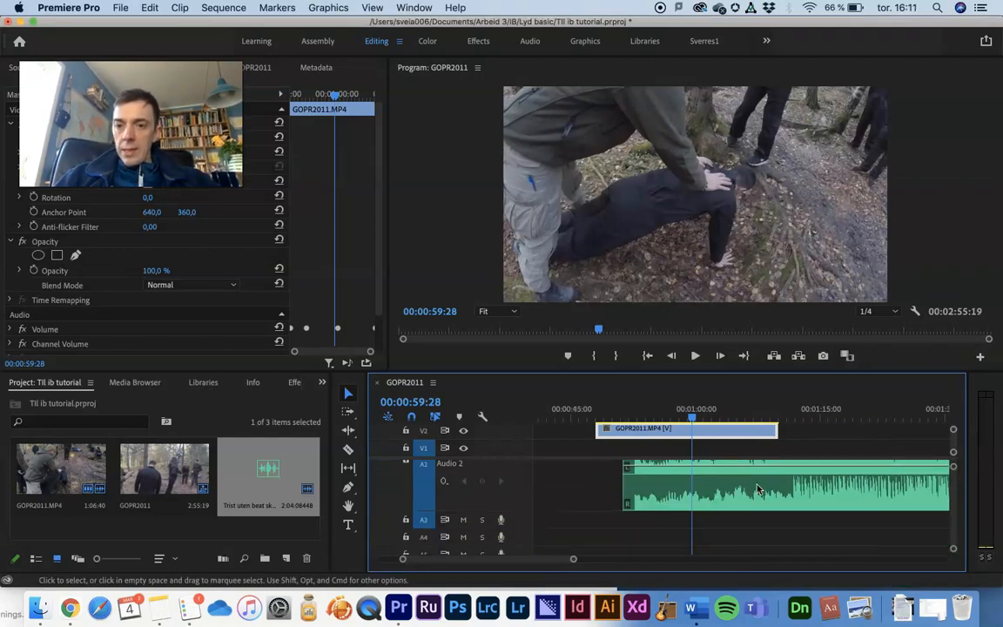
Trim 00:00:20:18 off the beginning of the music clip and align its start with the GOPR2011 clip
drag(627, 484, 789, 505)
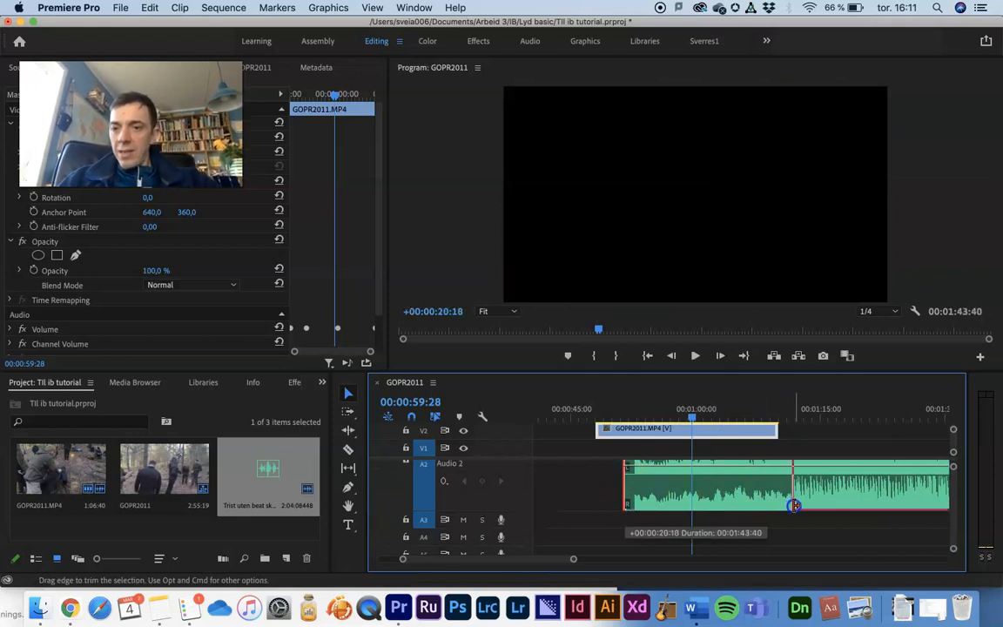
drag(794, 505, 637, 489)
scroll(634, 482, up, 2)
scroll(634, 481, up, 1)
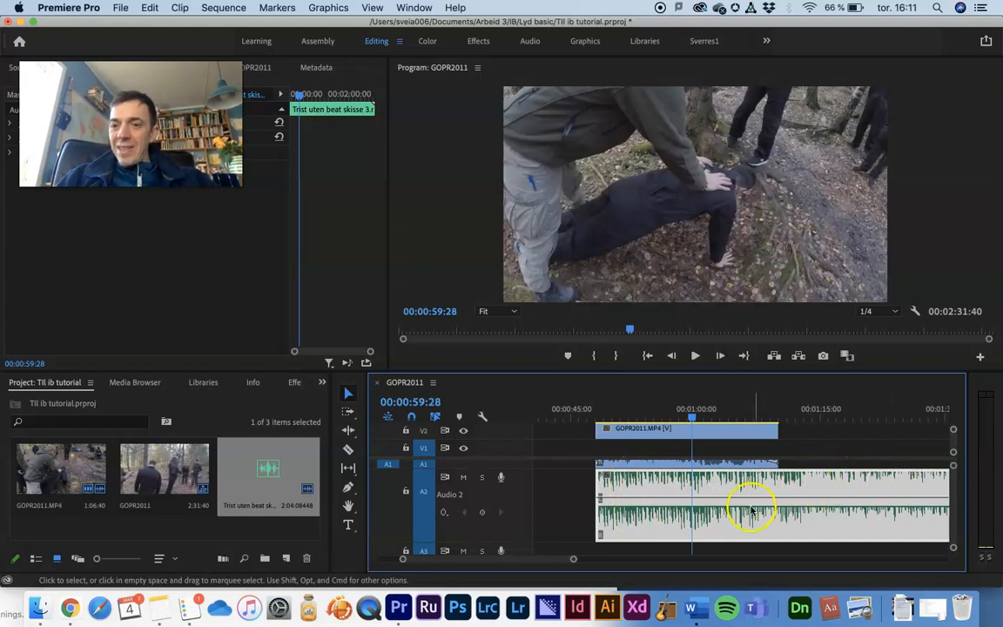
scroll(728, 513, up, 3)
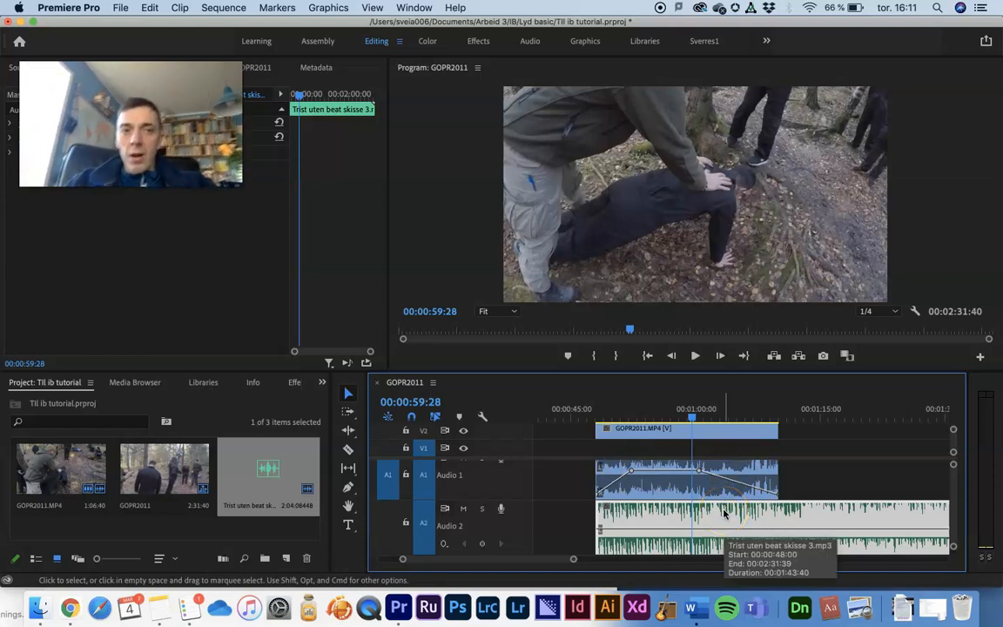
Adjust the music clip's audio gain by -10 dB
click(764, 525)
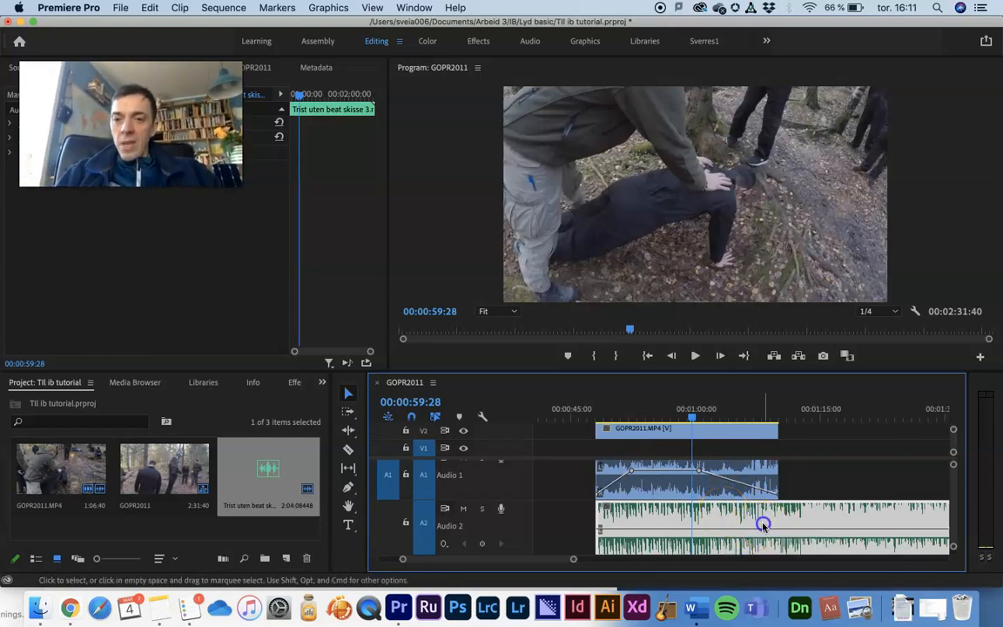
right_click(781, 514)
right_click(781, 514)
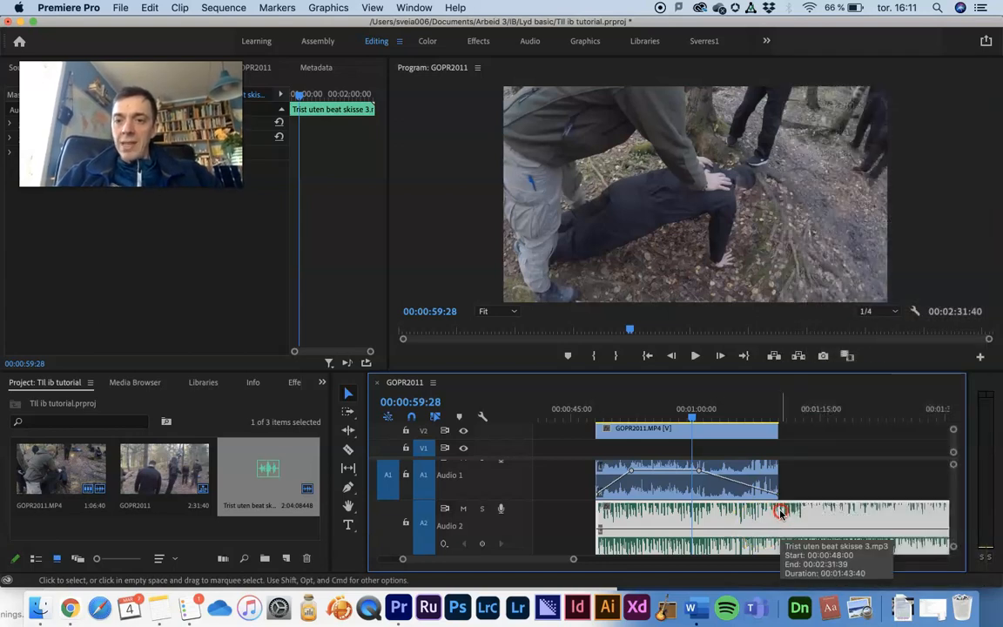
right_click(781, 514)
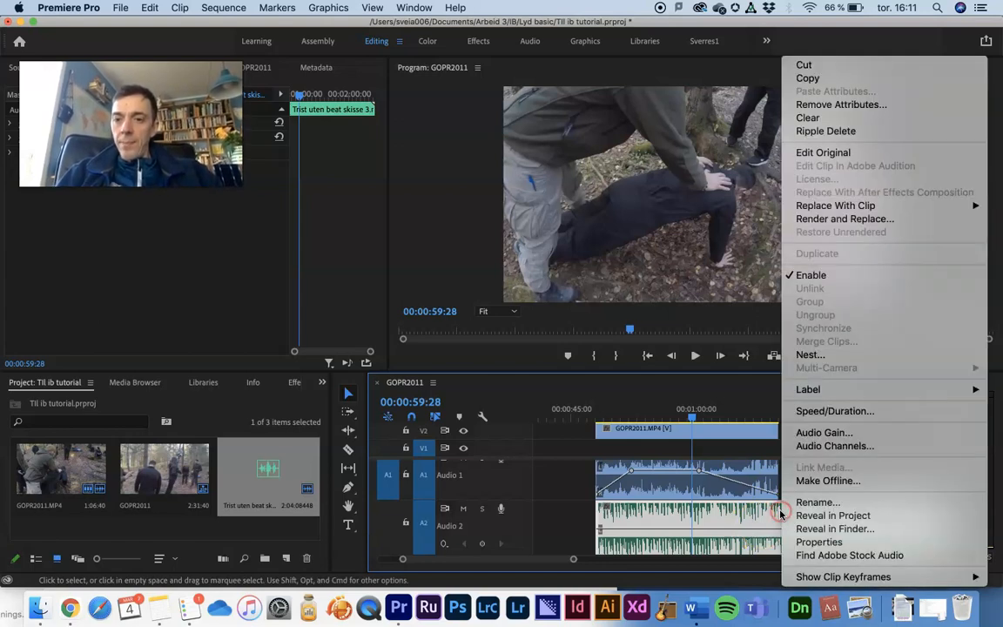
click(839, 426)
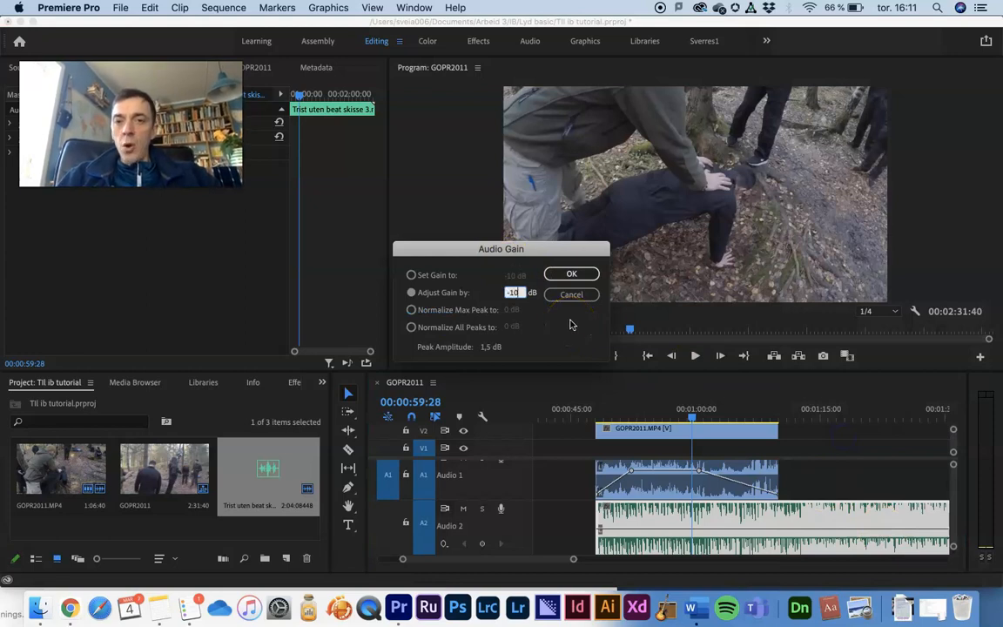
click(577, 275)
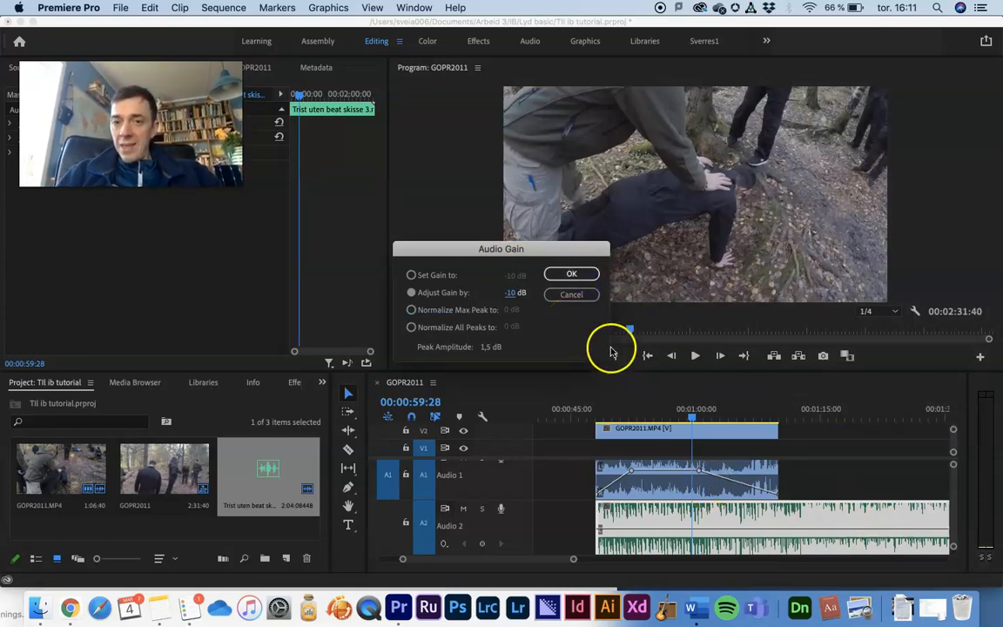
click(571, 275)
Examine the music clip's reduced waveform and move the playhead to just before the start of the clips
scroll(692, 528, down, 5)
scroll(692, 528, up, 3)
scroll(747, 518, up, 2)
scroll(747, 518, right, 2)
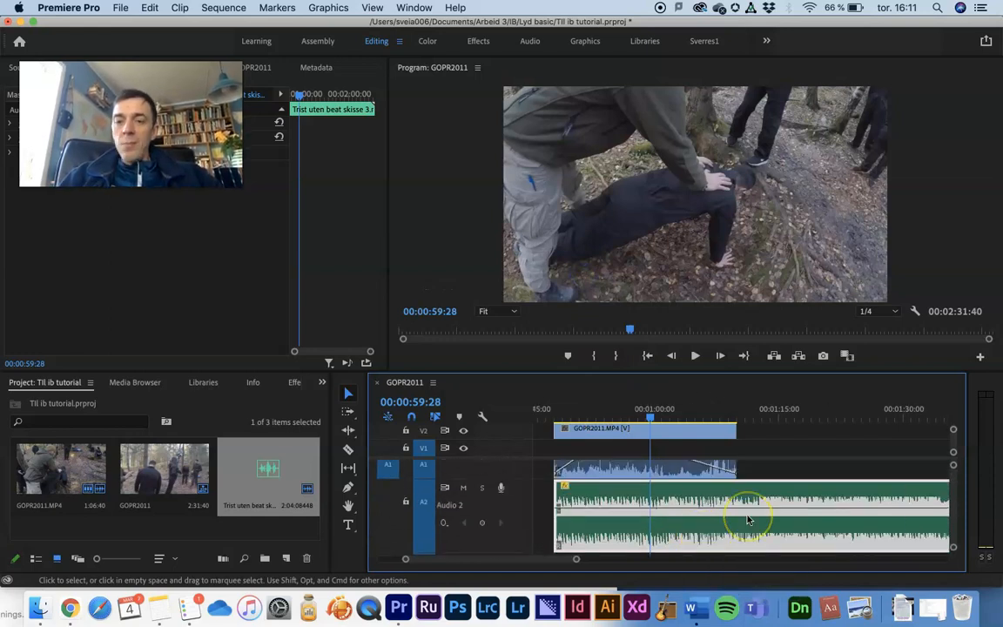
scroll(648, 519, up, 4)
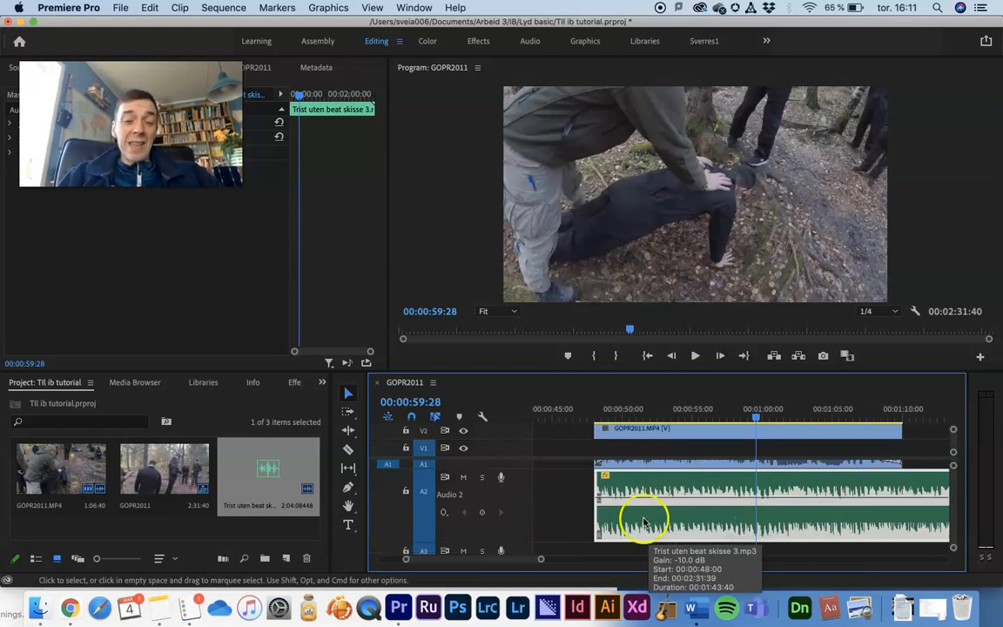
click(593, 411)
drag(593, 411, 590, 412)
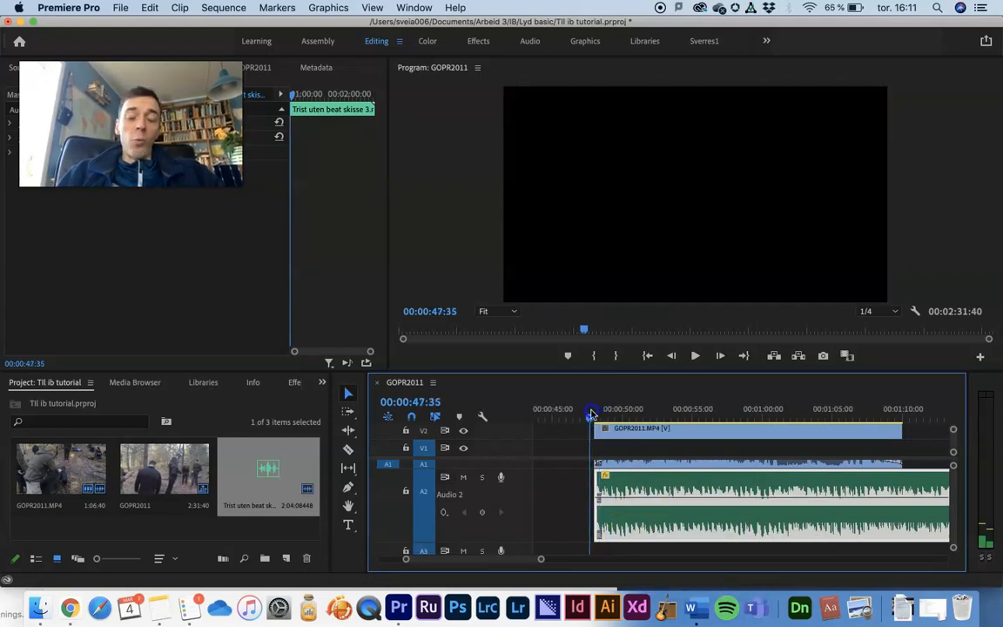
Add a fade-in to the music clip with two volume keyframes, lowering the first to about -31 dB, and play the result
right_click(646, 520)
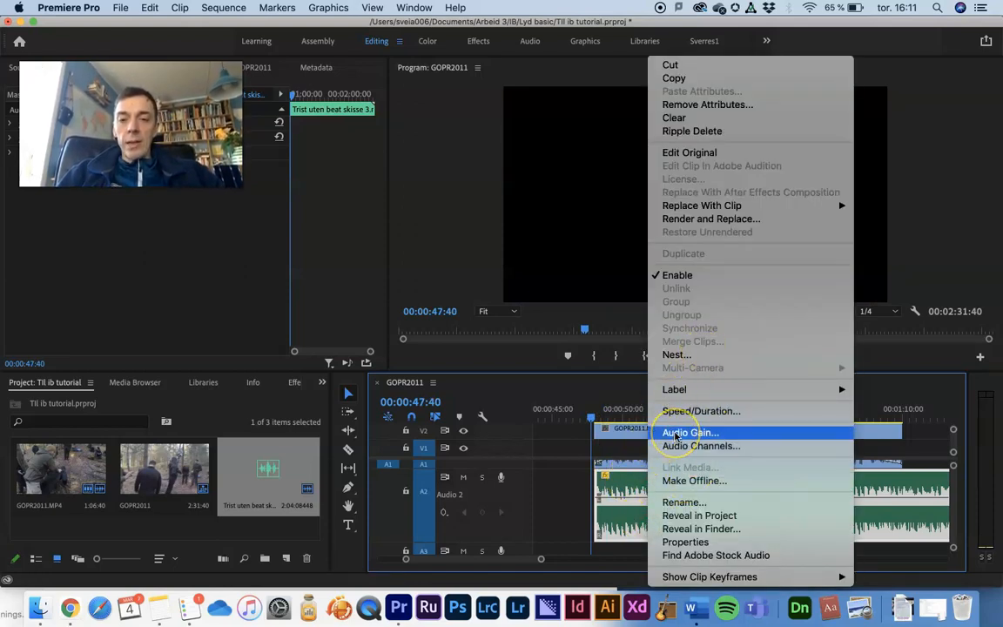
click(581, 490)
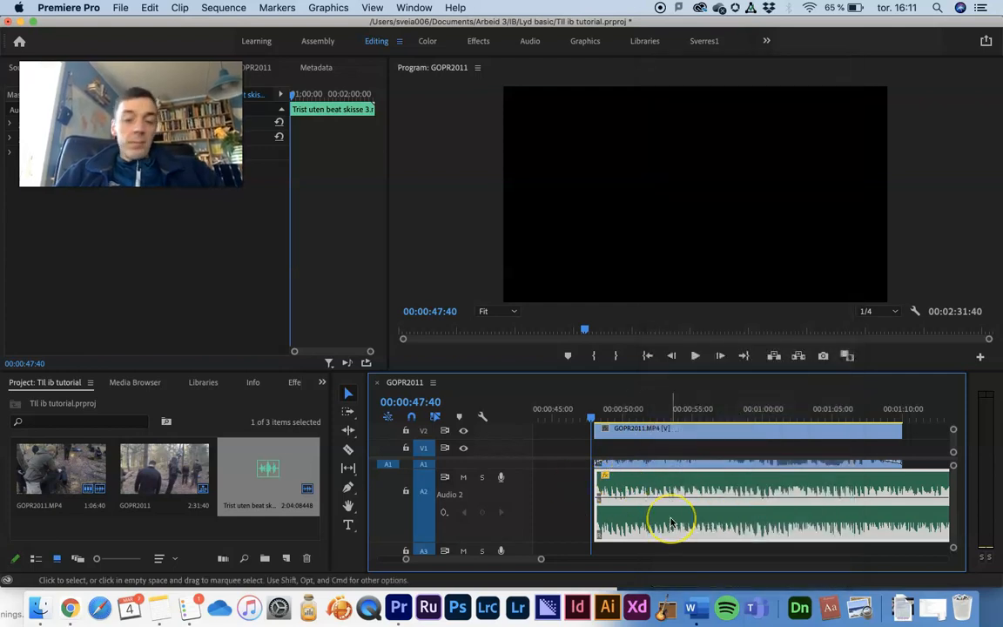
super+click(657, 498)
super+click(607, 496)
drag(606, 496, 597, 528)
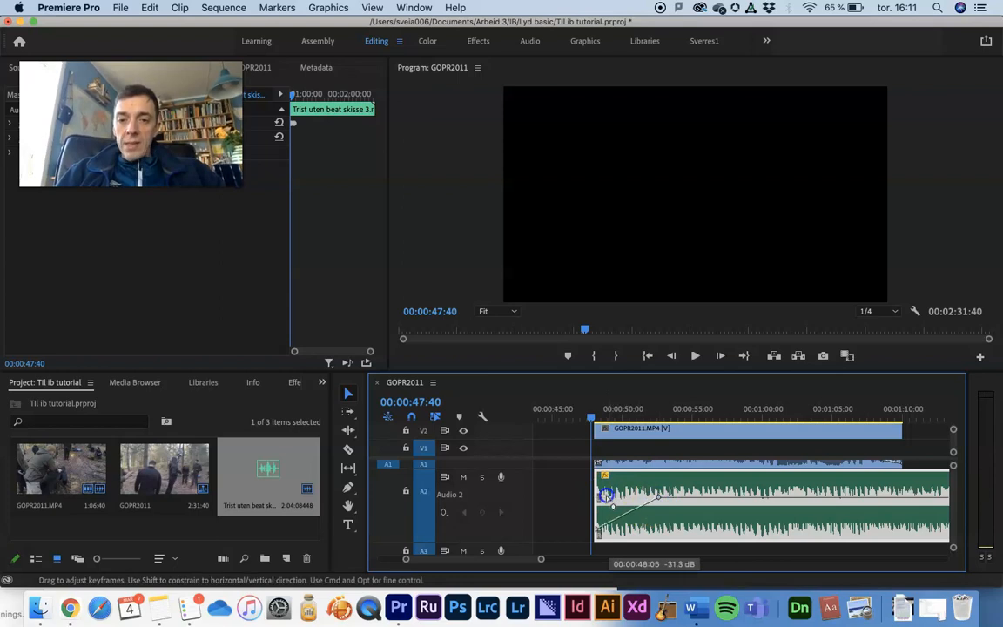
key(space)
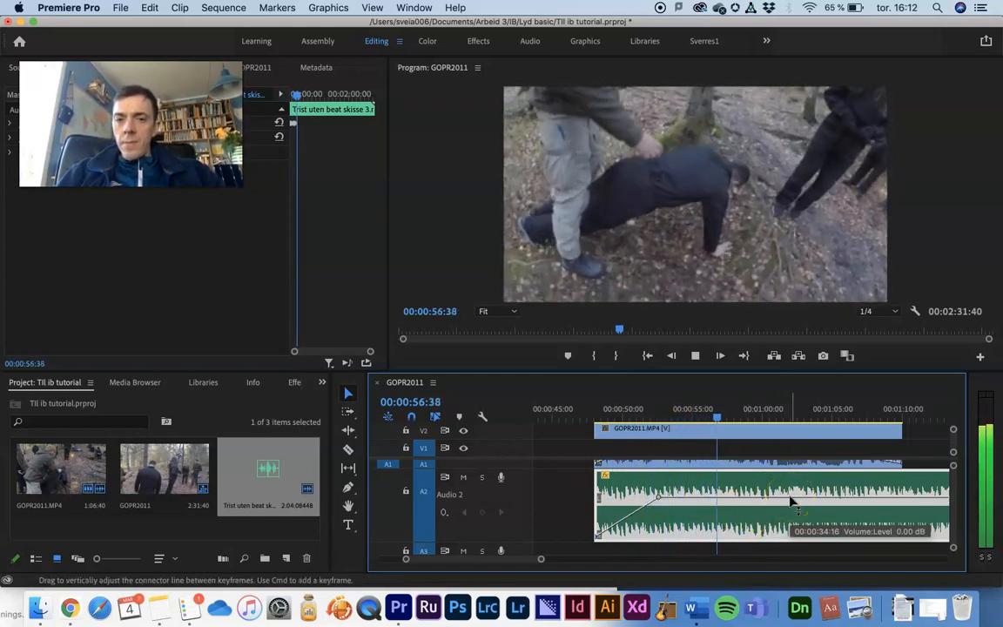
key(space)
Switch to Notater and highlight the outline's first section, from Audio tracks to Audio Gain
key(super+Tab)
key(super+Tab)
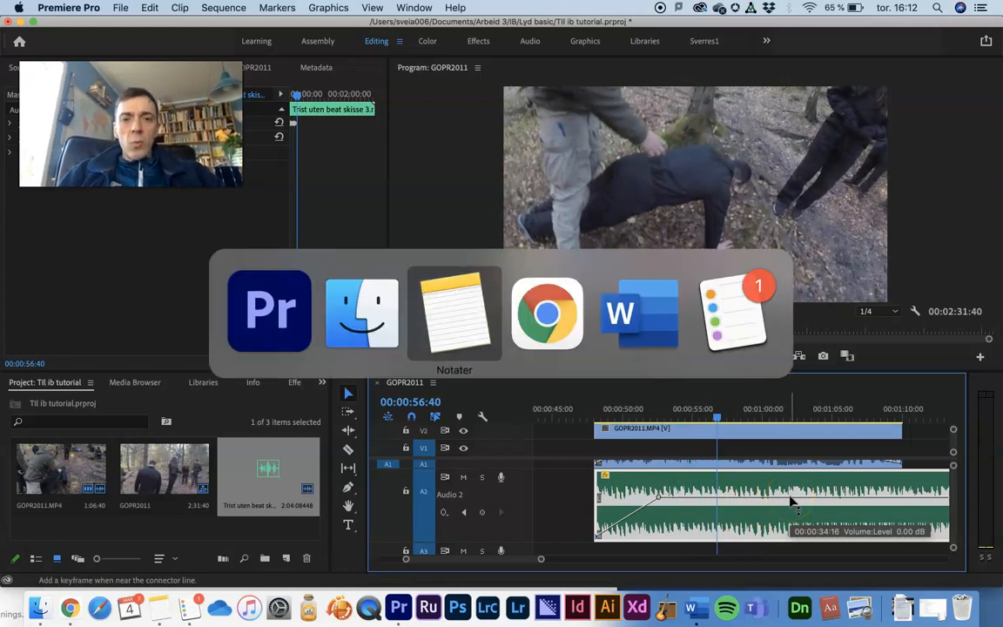
drag(101, 394, 61, 349)
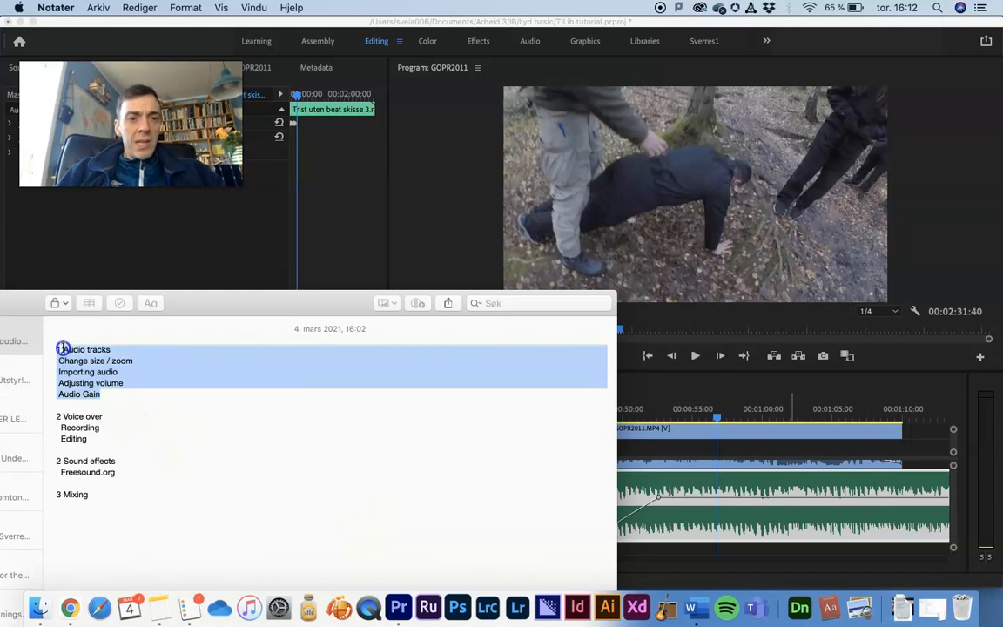
Return to Premiere Pro, shrink all audio tracks to minimum height, and enlarge the Audio 1 track
click(673, 521)
drag(953, 548, 957, 590)
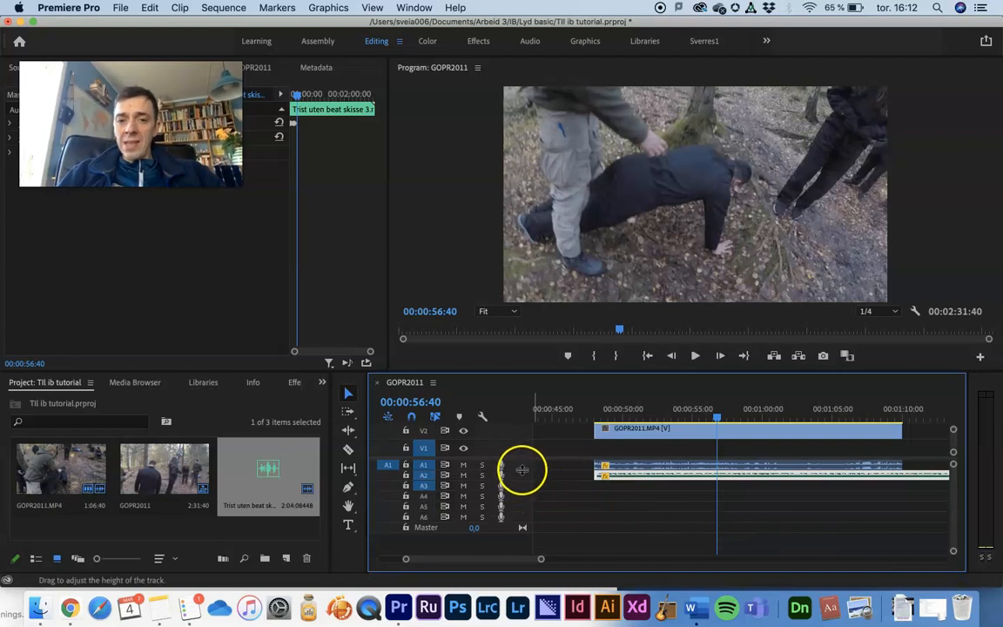
drag(522, 476, 524, 495)
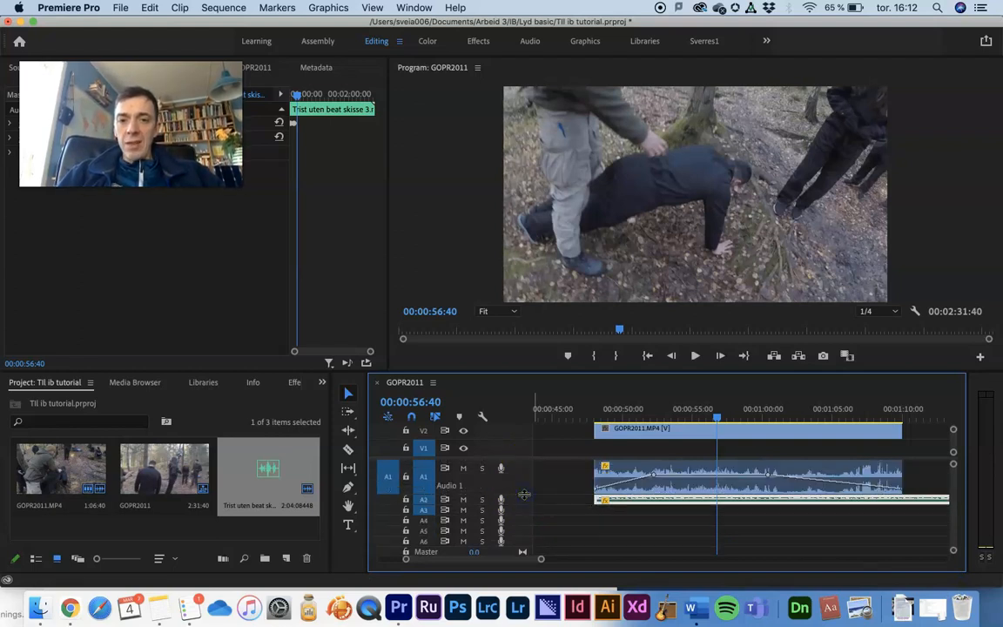
Review the voice-over items in the Notater outline, and switch back to Premiere Pro
click(607, 413)
key(super+Tab)
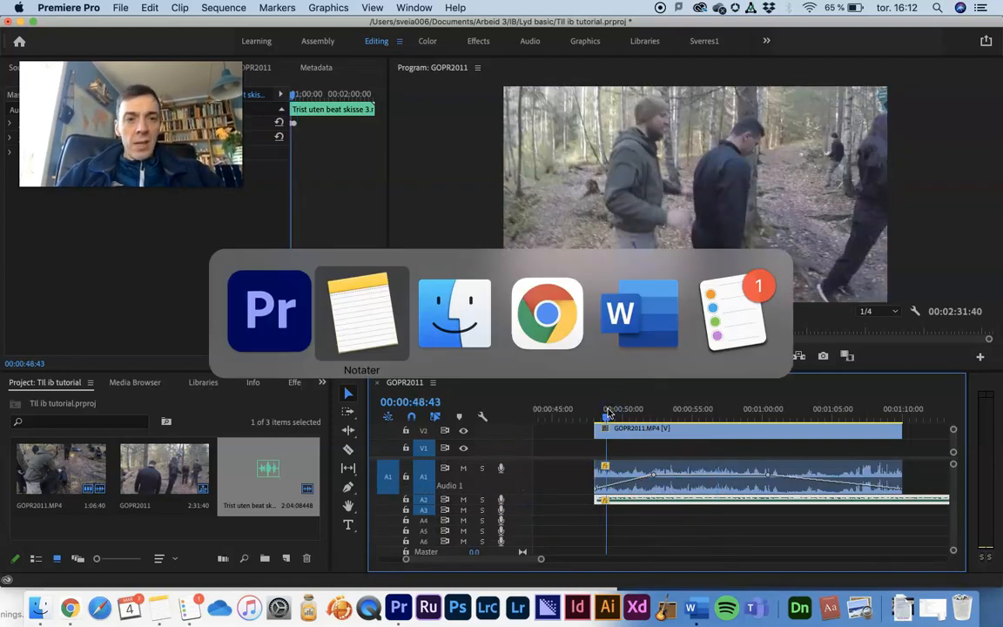
key(super+Tab)
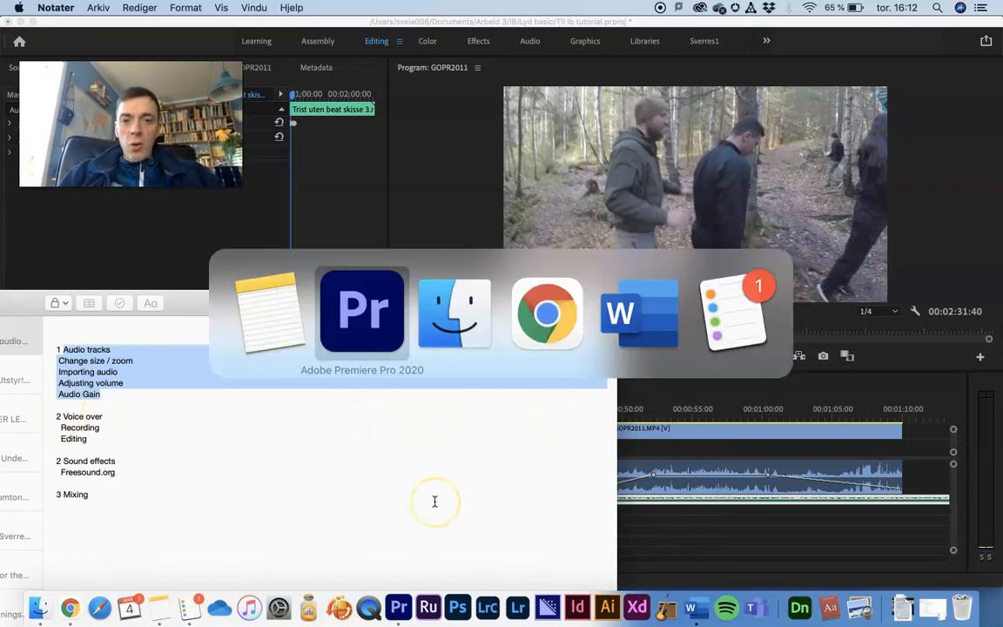
Move the playhead to 00:00:48:05 at the start of the clips and enlarge the Audio 2 and Audio 3 tracks
click(593, 413)
drag(519, 503, 525, 532)
scroll(553, 517, down, 2)
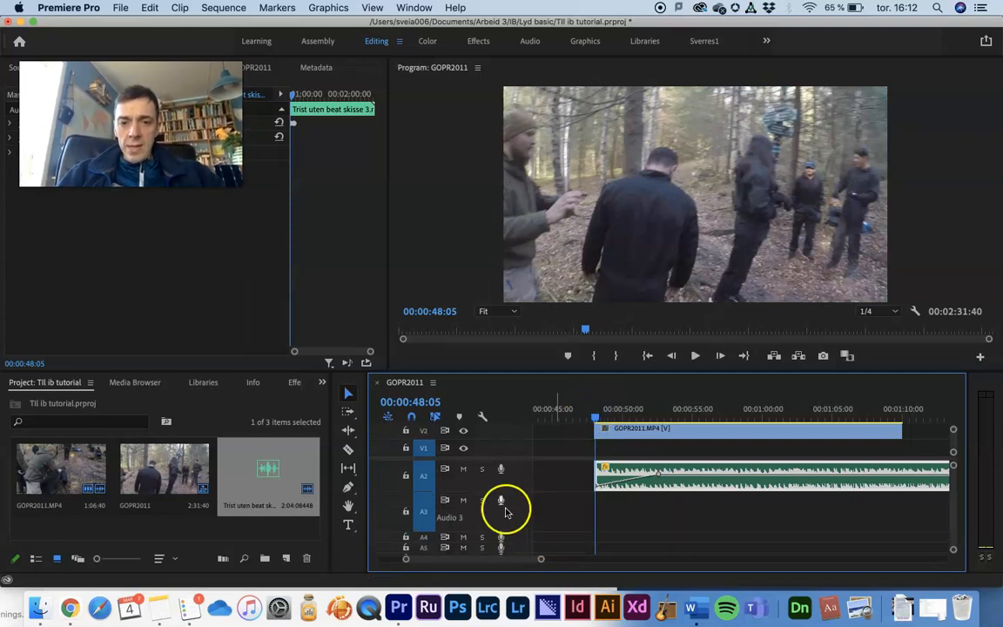
key(XF86AudioRaiseVolume)
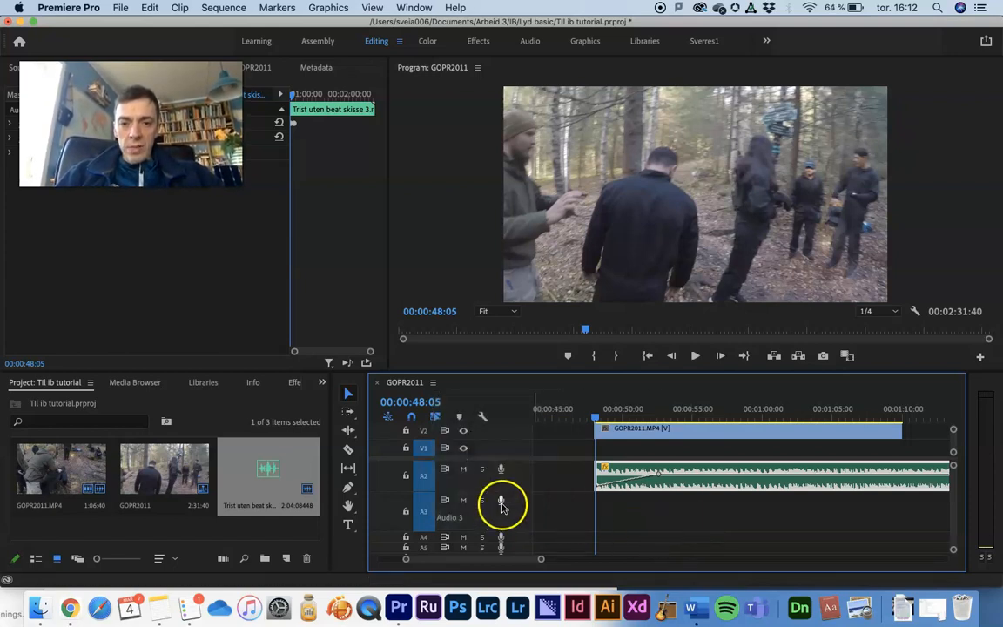
Record a voice-over about 21 seconds long onto the Audio 3 track, from 00:00:48:05 to 00:01:09:02
click(502, 501)
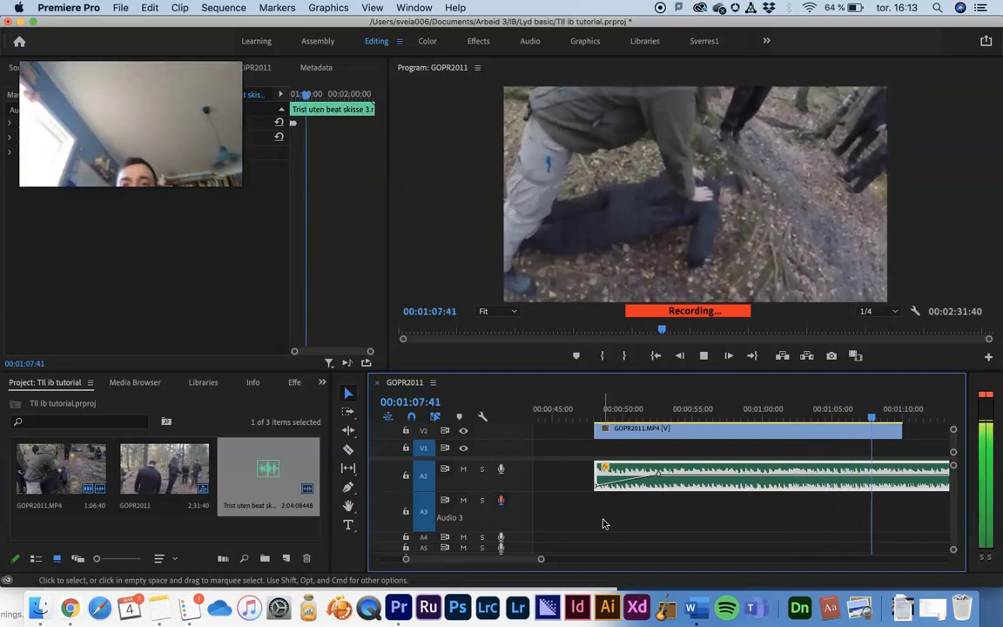
click(597, 542)
click(712, 510)
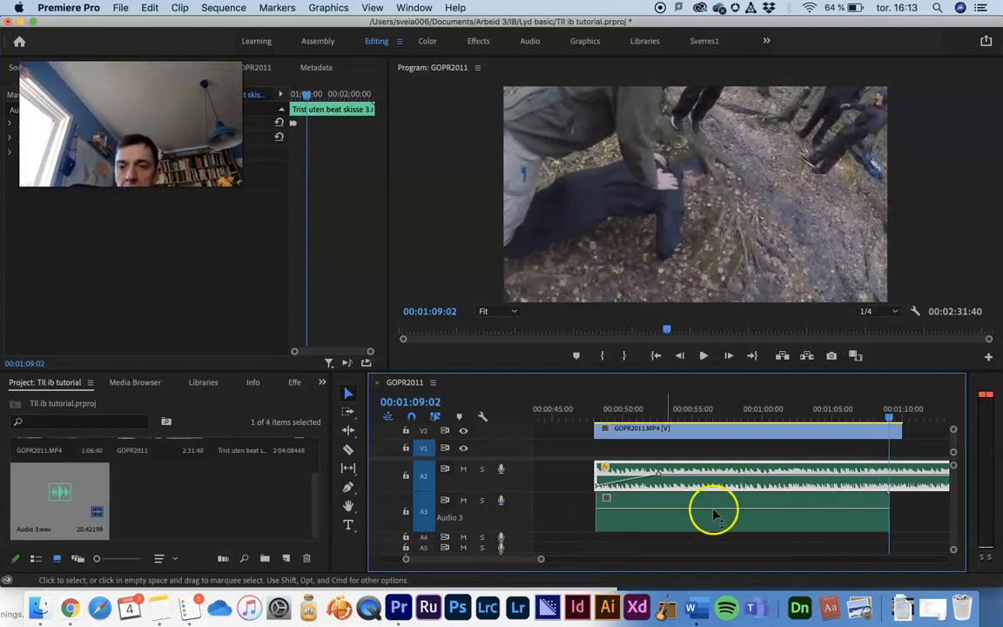
Play back the recorded voice-over together with the music from the start of the clips, with the system volume raised
click(605, 409)
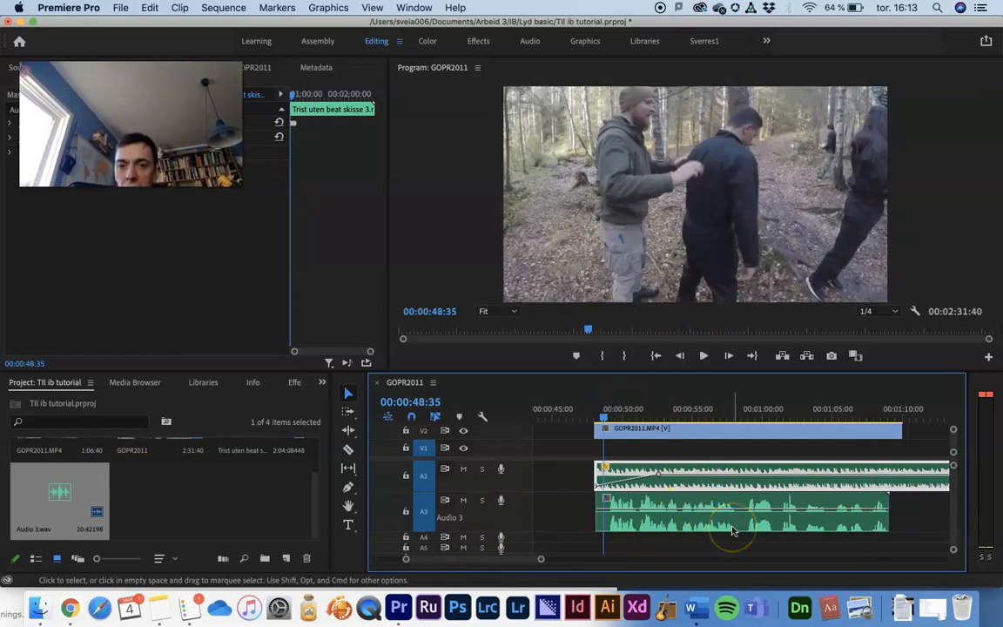
key(space)
key(space)
key(XF86AudioRaiseVolume)
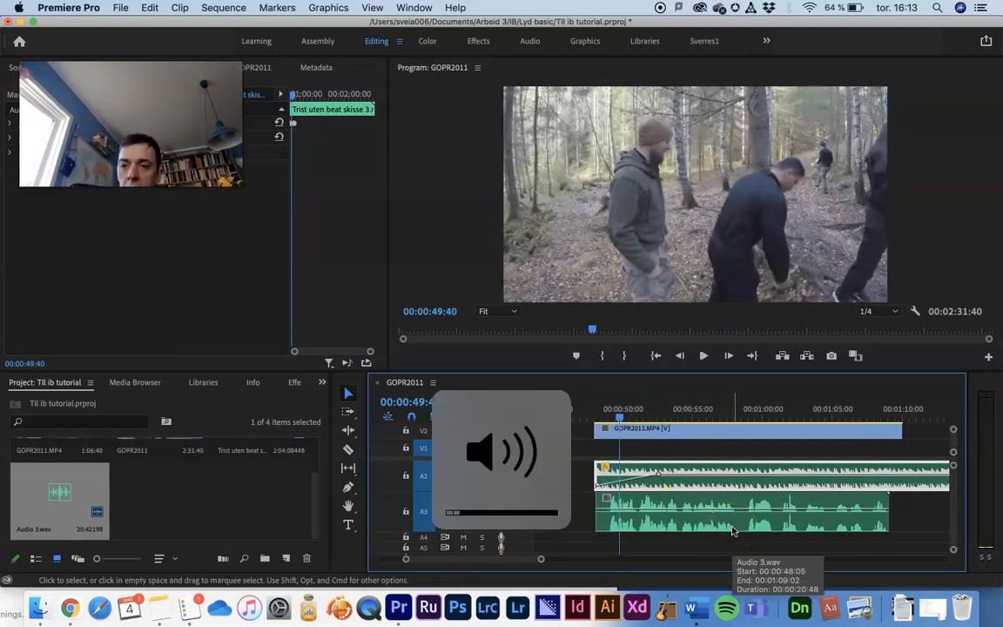
key(j)
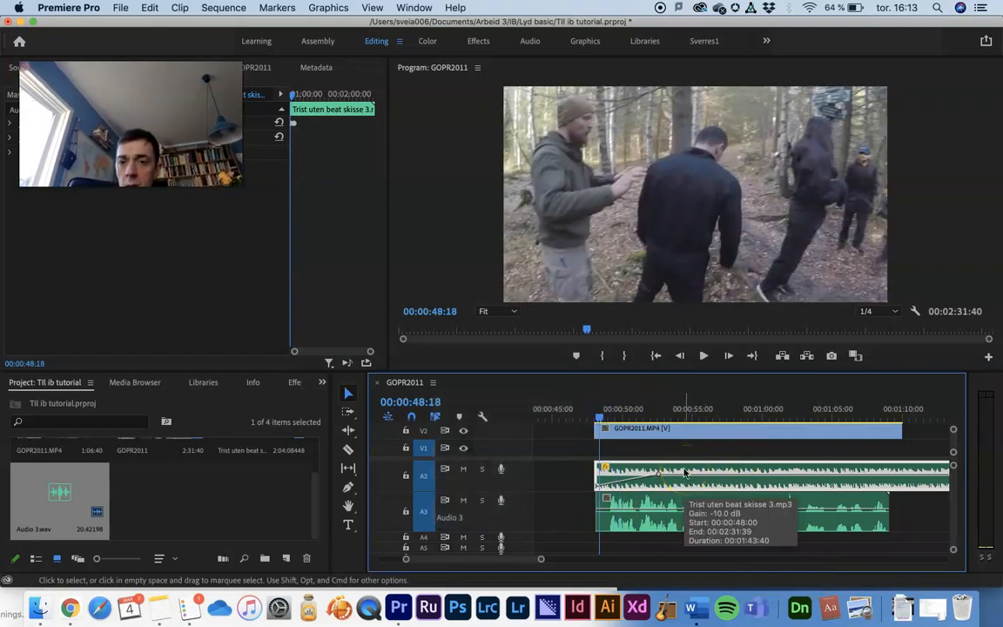
key(space)
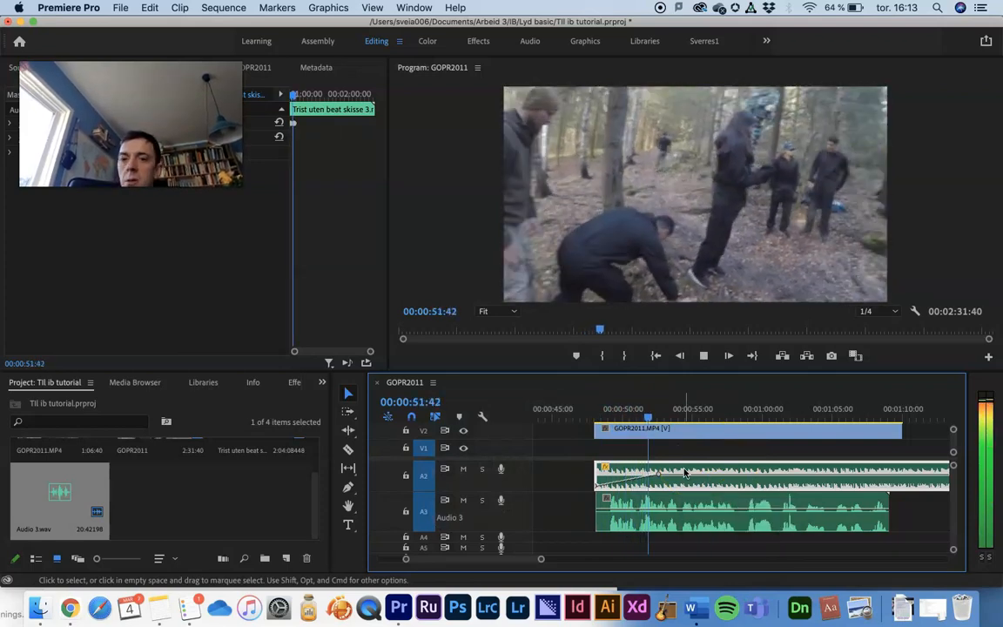
key(space)
Switch to Notater, highlight the Voice over section of the outline, and return to Premiere Pro
key(super+Tab)
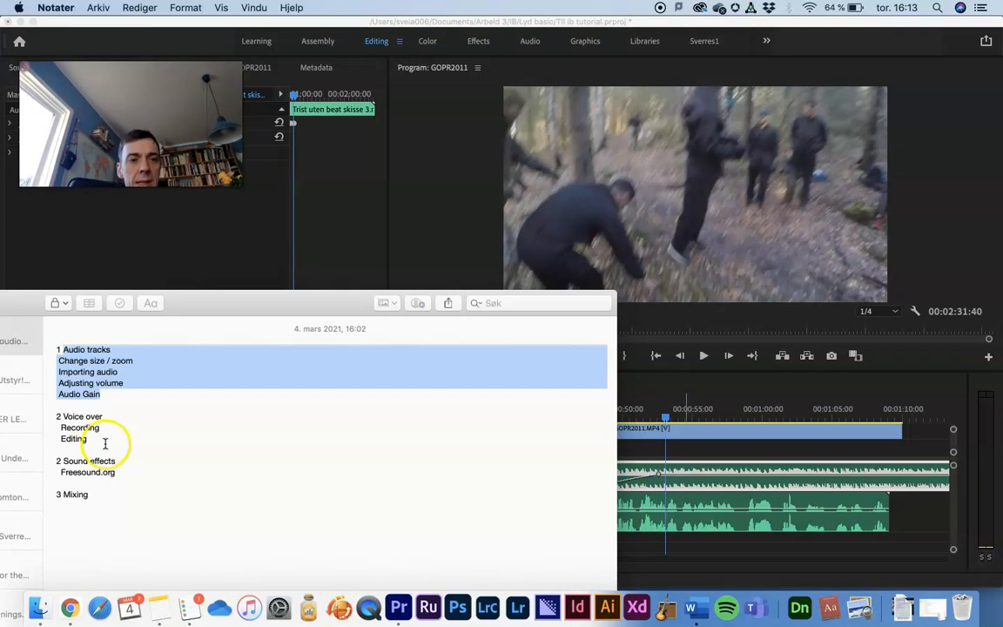
drag(105, 443, 65, 420)
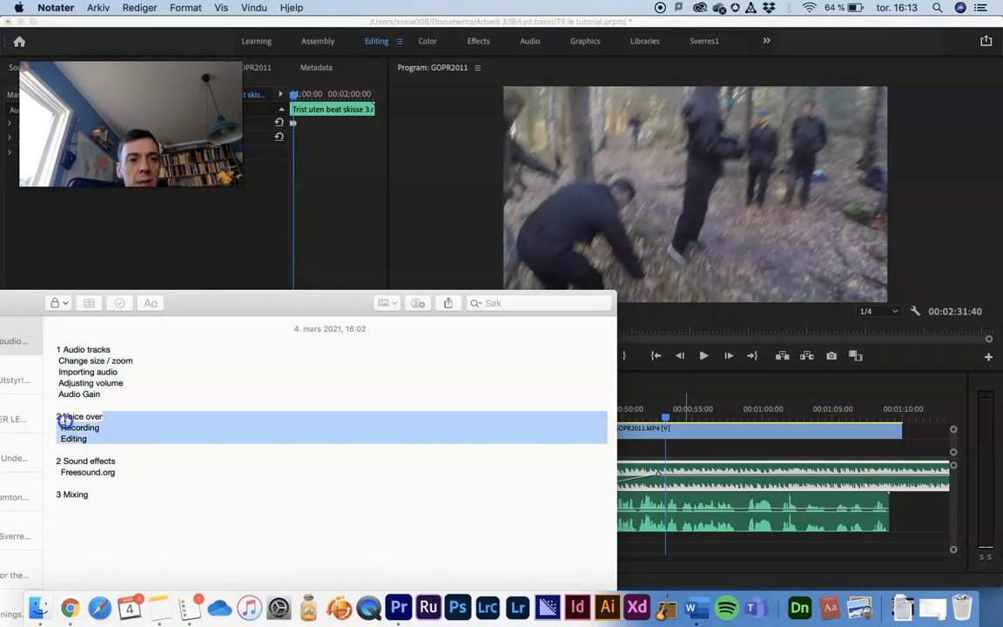
click(114, 436)
click(625, 472)
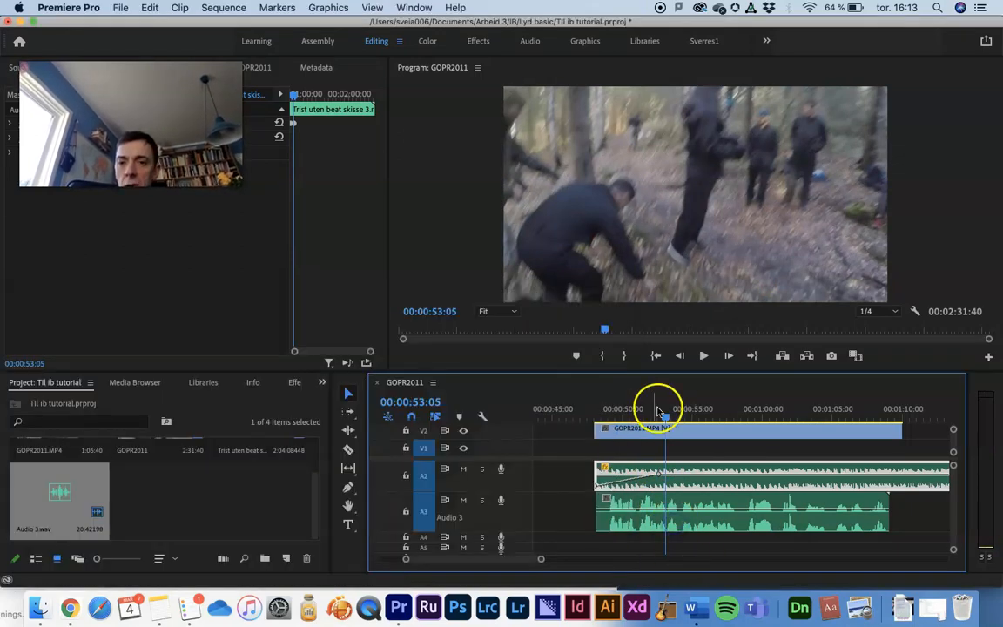
Split the voice-over clip on Audio 3 at 00:00:58:22 and move the second piece to start at about 00:00:59:19
scroll(668, 483, up, 5)
scroll(668, 485, down, 5)
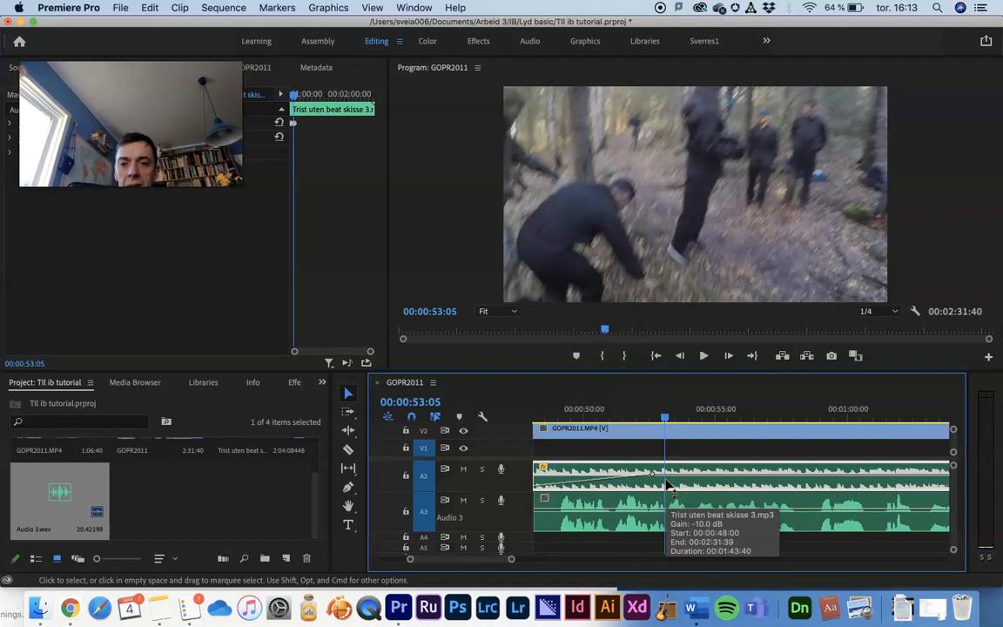
drag(667, 415, 757, 419)
double_click(777, 525)
key(c)
click(759, 523)
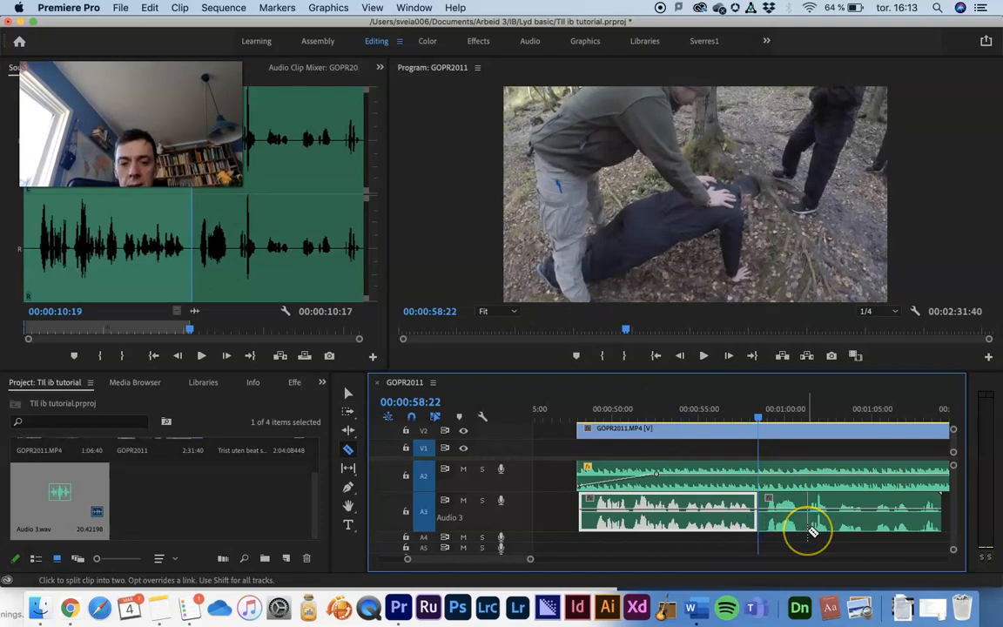
key(v)
drag(812, 528, 828, 523)
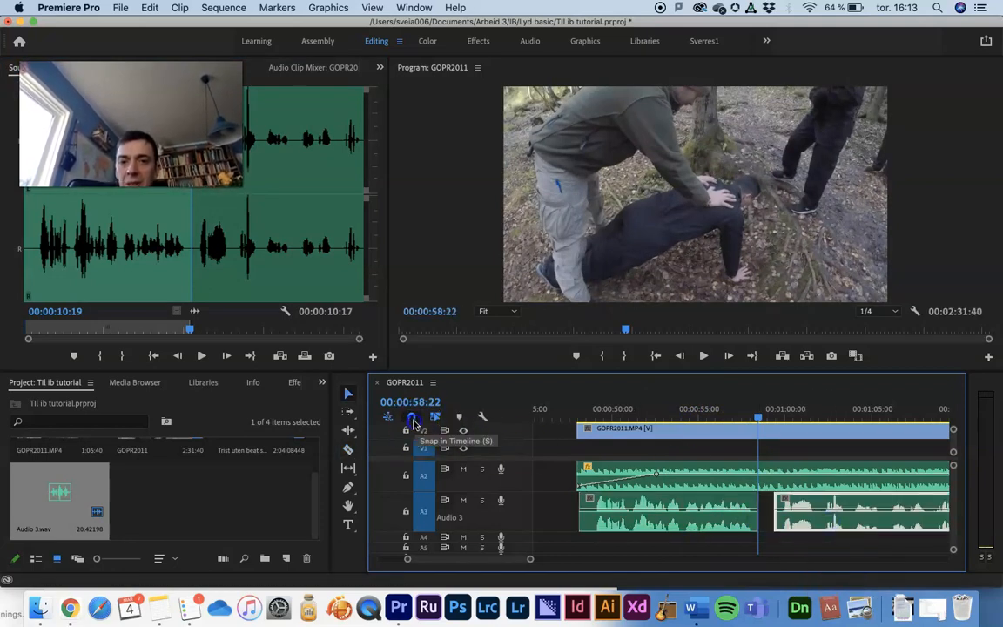
Turn off timeline snapping and move the first voice-over piece on Audio 3 slightly earlier
click(413, 418)
scroll(645, 529, right, 5)
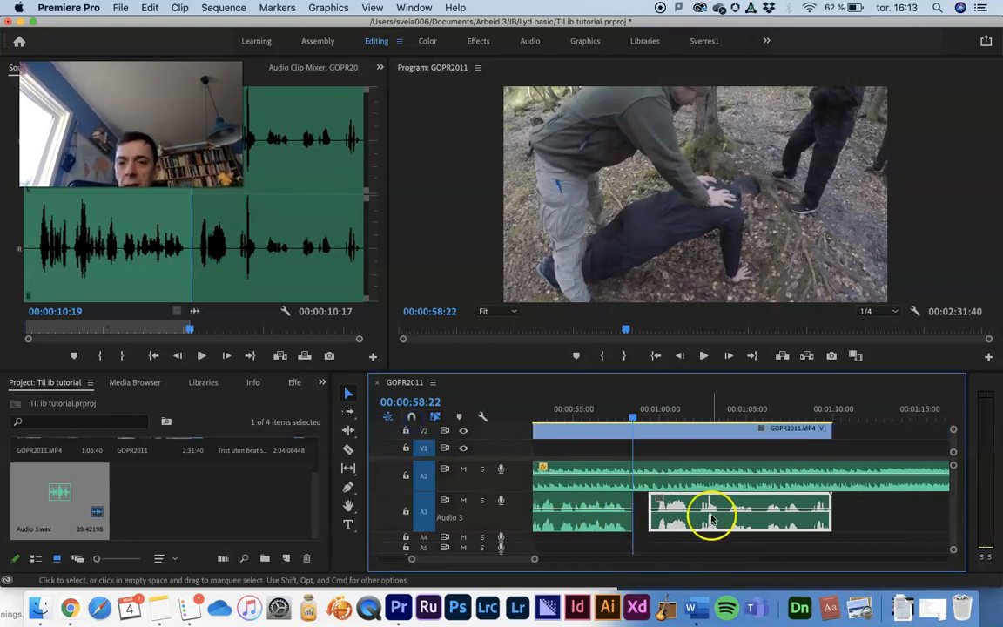
scroll(650, 528, left, 5)
drag(640, 520, 630, 520)
scroll(723, 494, right, 3)
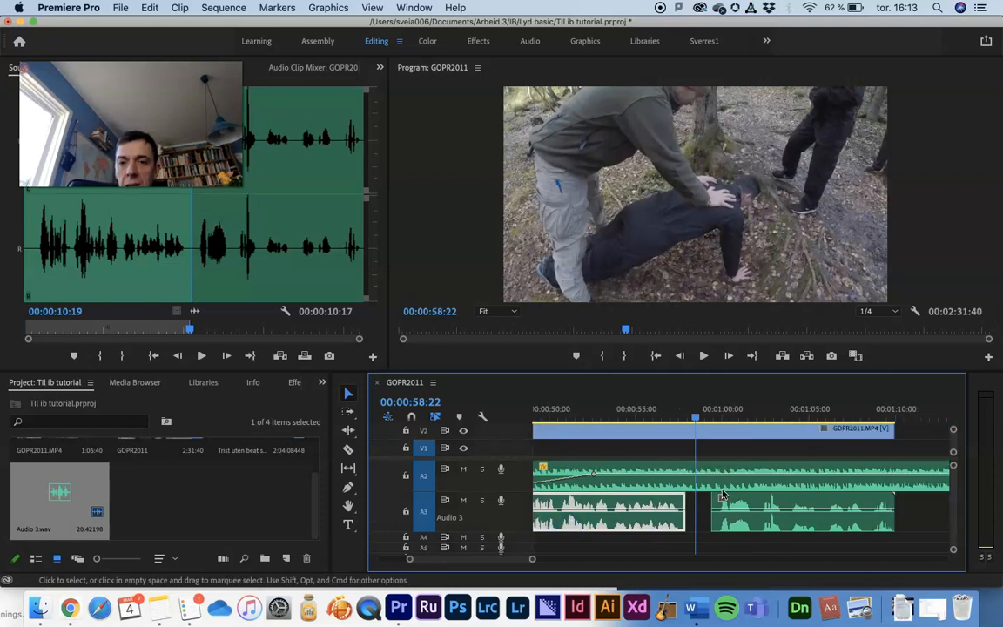
scroll(723, 493, right, 2)
click(702, 526)
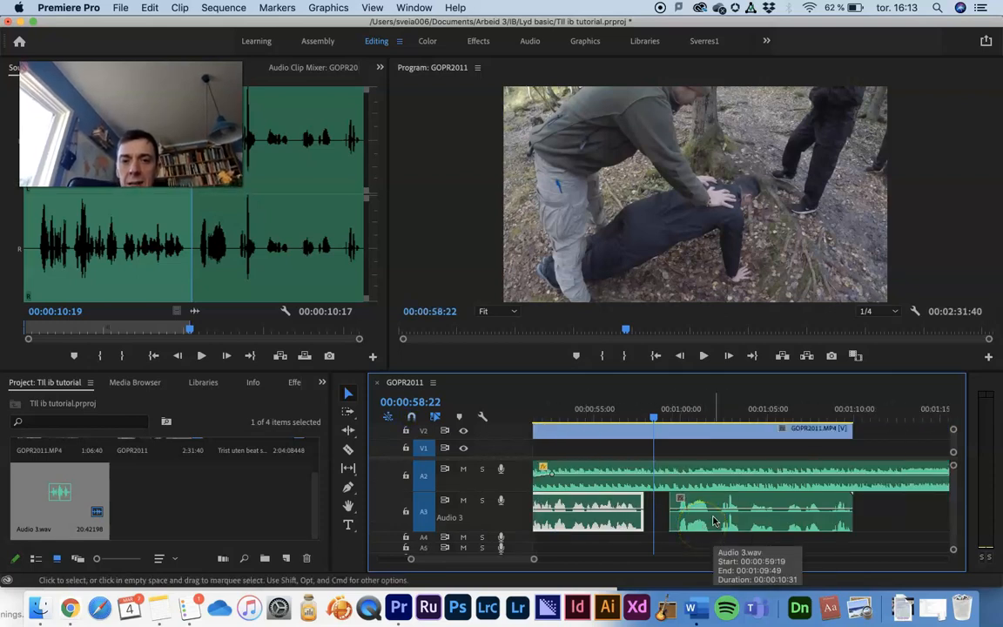
Place the second voice-over piece directly against the first, and move it away to start at about 00:01:00:39
drag(713, 521, 692, 525)
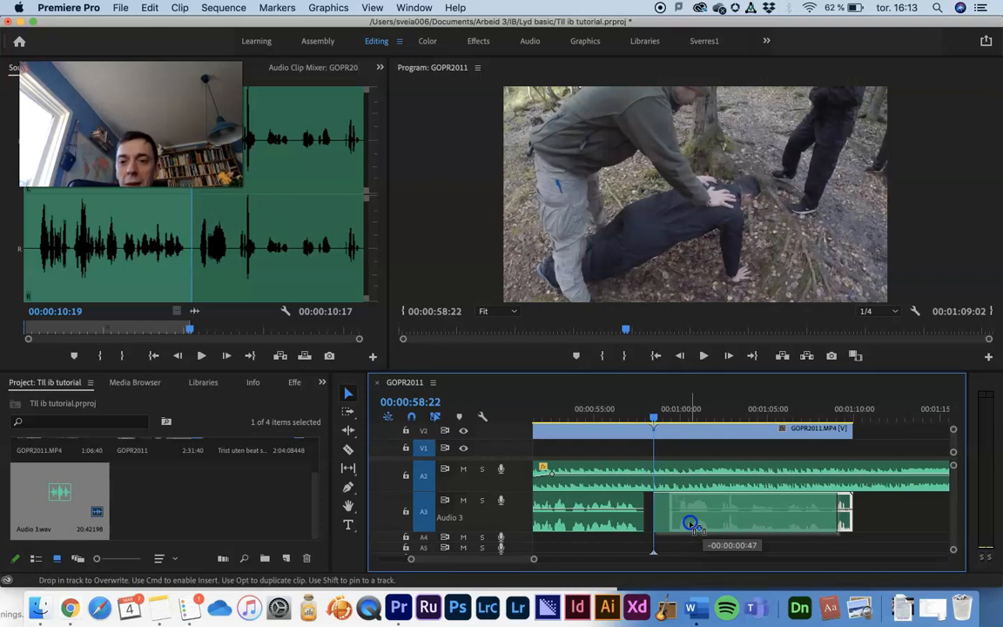
drag(692, 525, 687, 528)
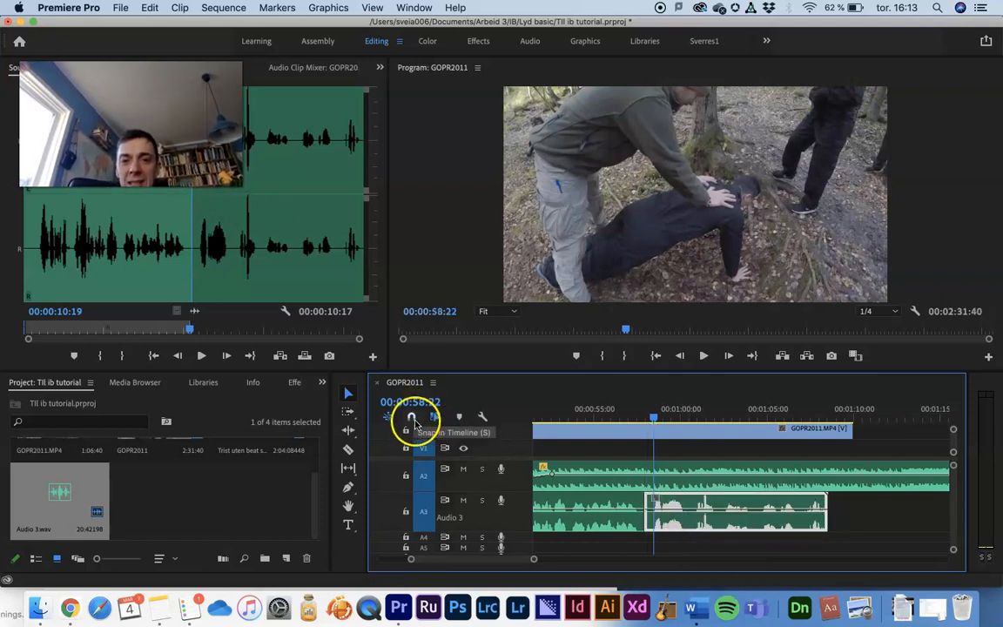
drag(673, 531, 697, 528)
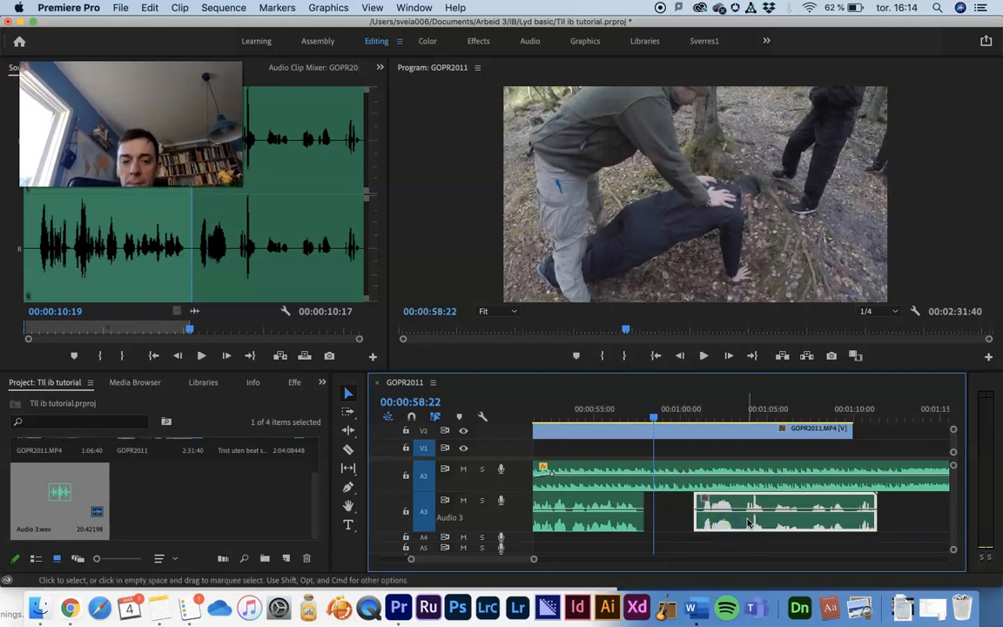
Split the second voice-over piece at about 00:01:03:20 and move its remainder slightly later
key(c)
click(745, 522)
key(v)
drag(756, 524, 794, 522)
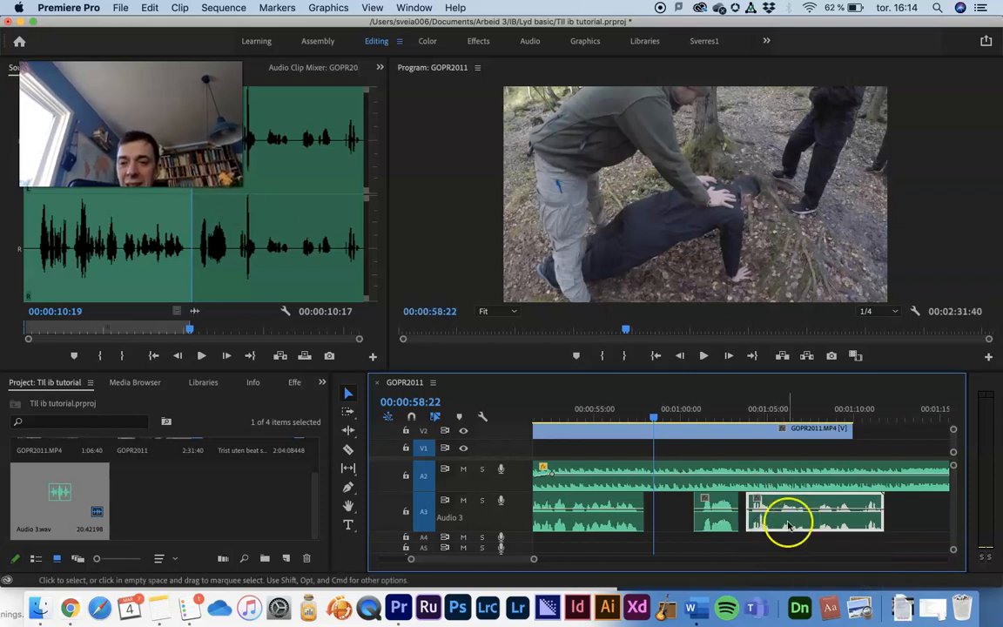
Split the short middle voice-over piece, shift its front part slightly earlier, and delete that part
scroll(717, 518, up, 10)
scroll(716, 519, down, 2)
scroll(717, 520, down, 8)
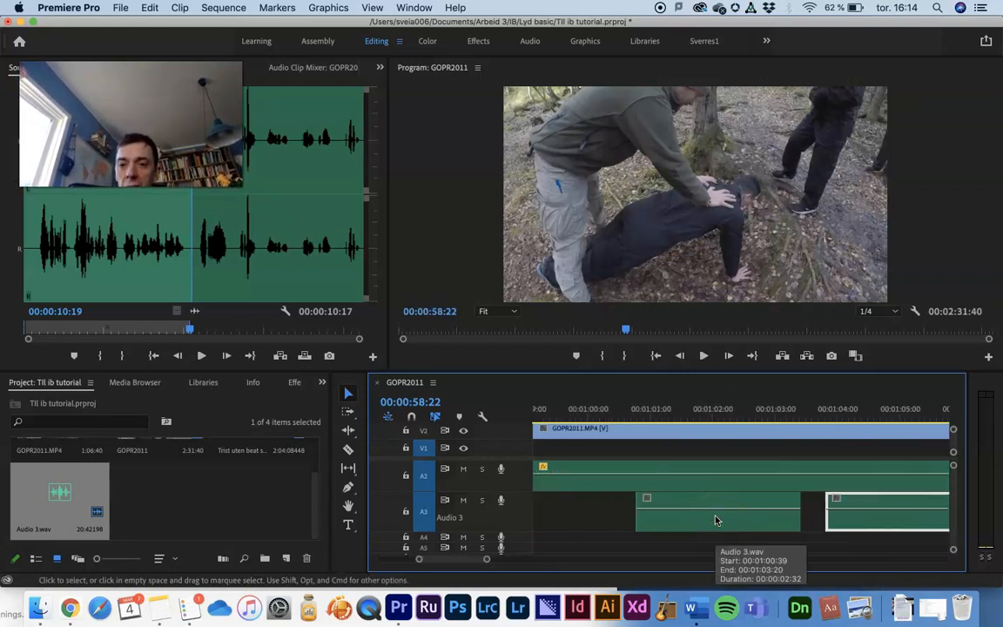
key(c)
click(704, 525)
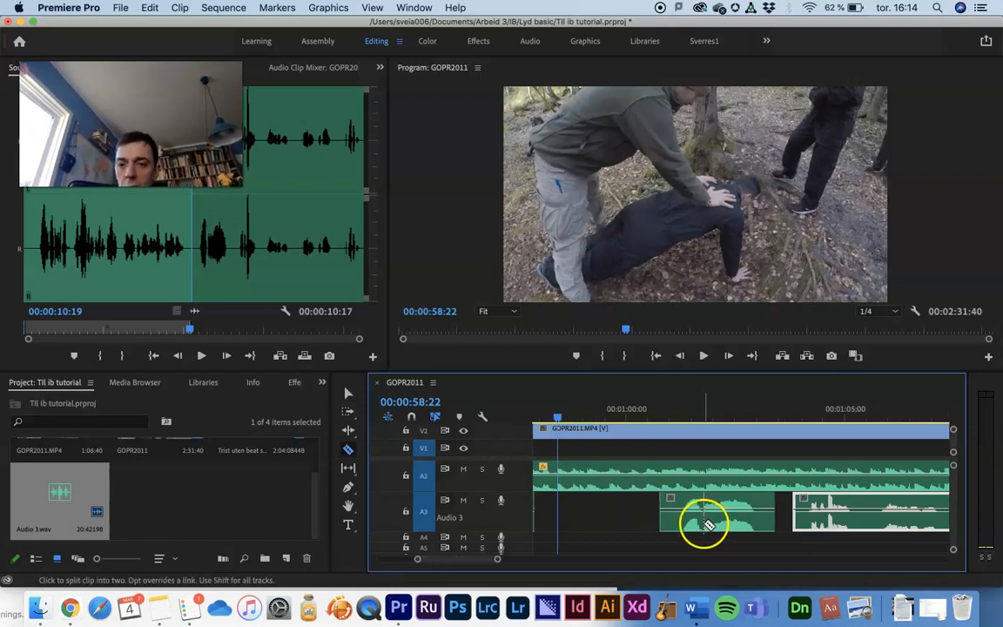
key(v)
drag(686, 525, 671, 523)
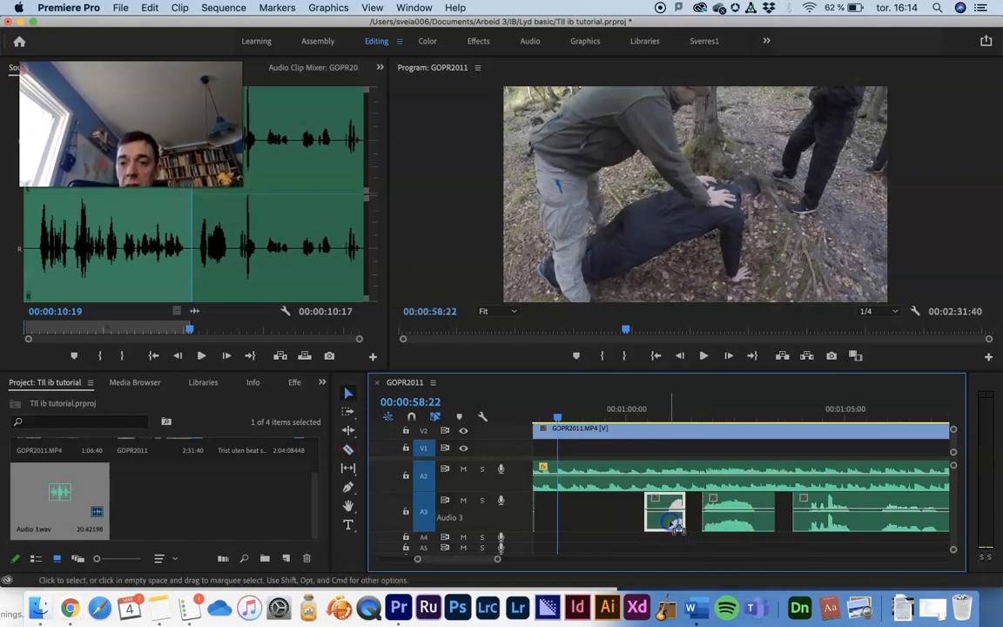
key(Delete)
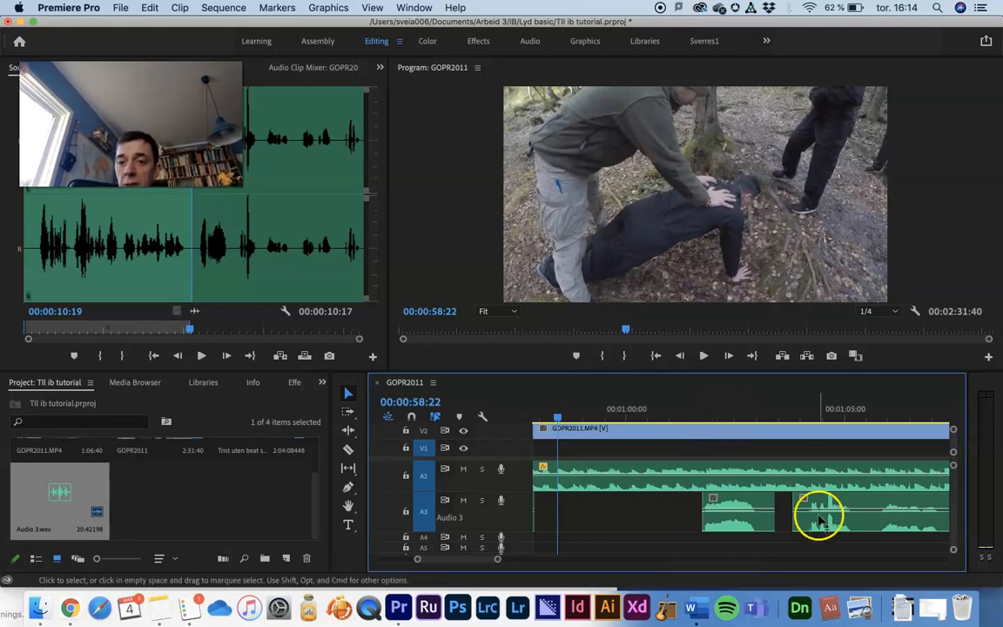
Cut out a narrow slice of the last voice-over piece just before 00:01:05 and select it
key(c)
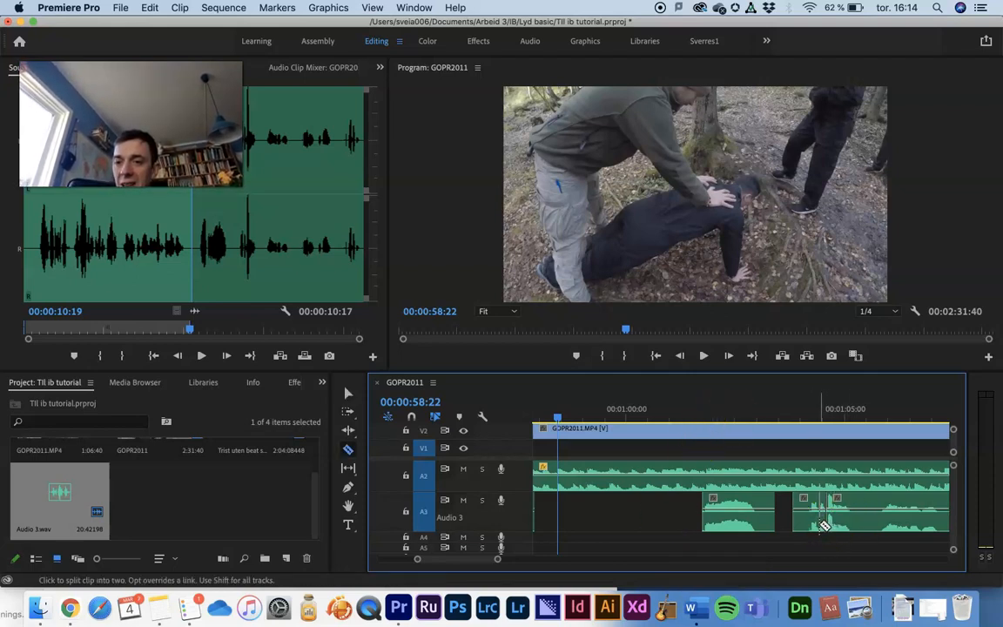
key(v)
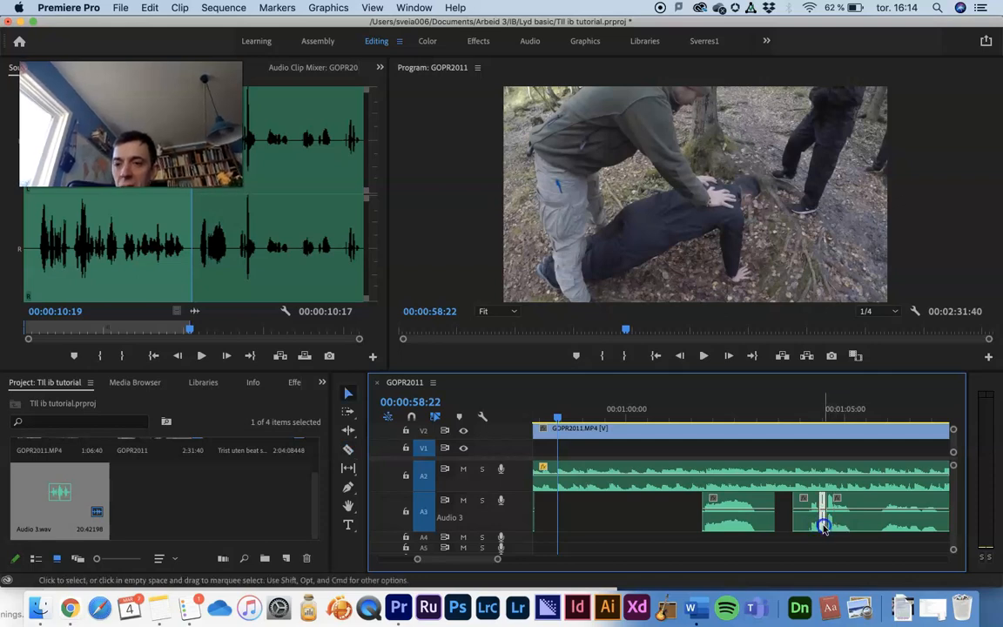
drag(812, 526, 856, 533)
Delete the cut-up later voice-over pieces and extend the first piece's end to the recording's full length
scroll(814, 531, down, 10)
scroll(814, 531, right, 3)
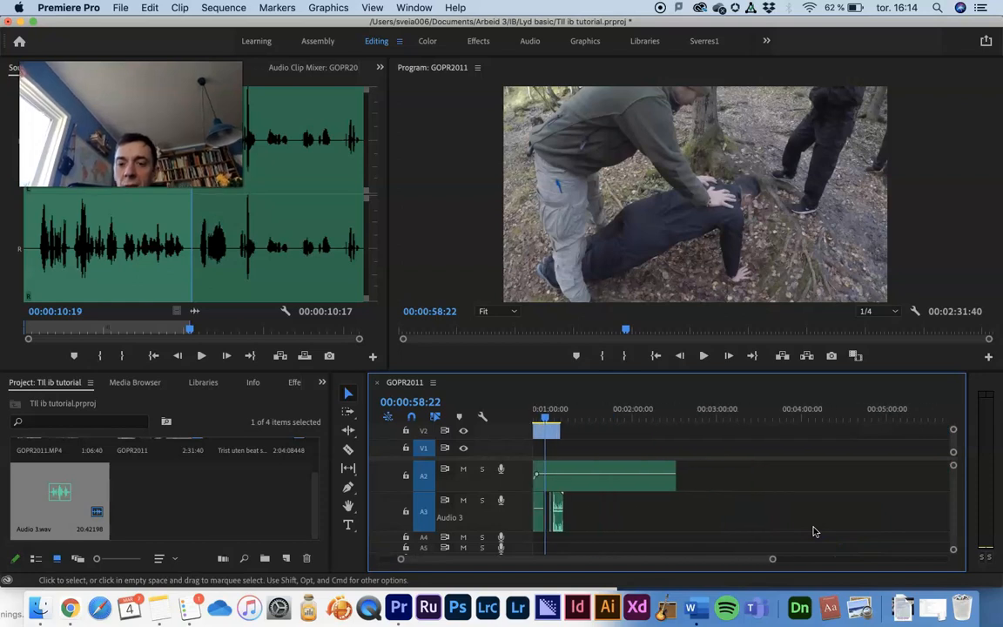
scroll(814, 531, up, 3)
scroll(812, 531, left, 8)
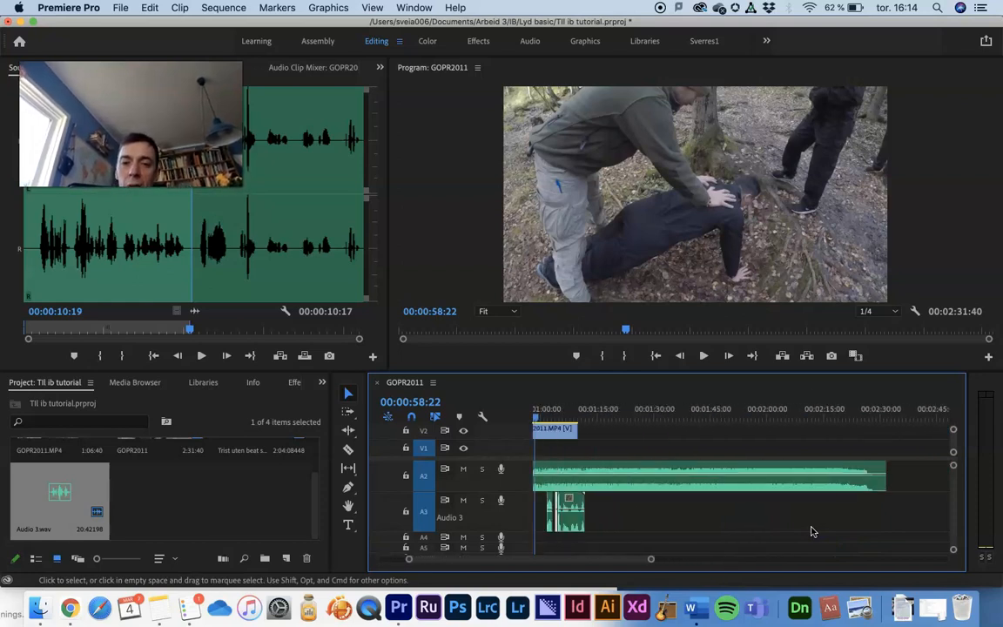
scroll(813, 531, down, 4)
scroll(648, 507, up, 4)
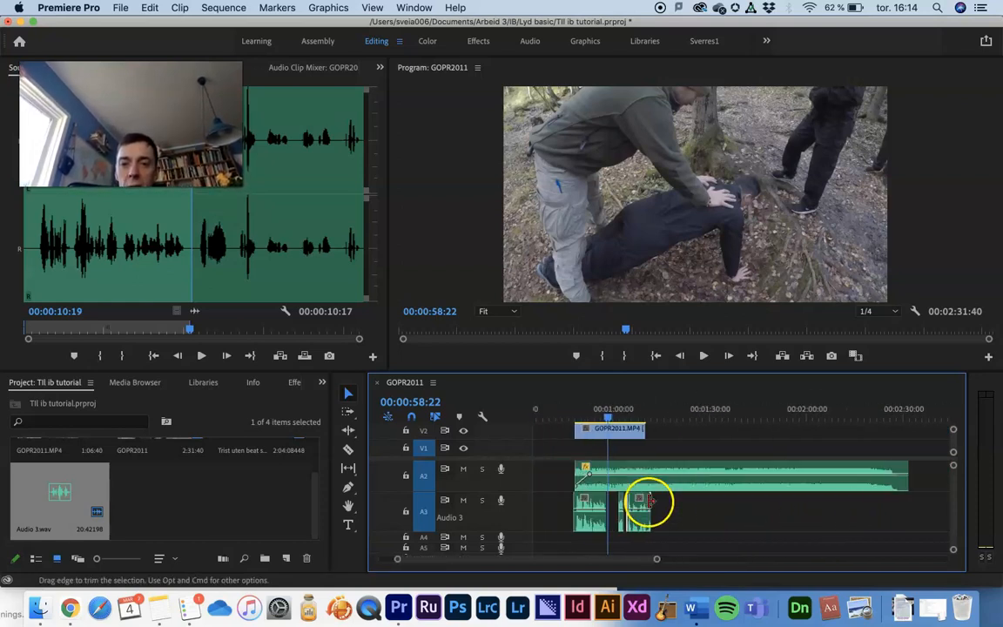
scroll(714, 514, left, 2)
key(Delete)
drag(645, 517, 718, 518)
Highlight the Freesound.org item under Sound effects in the Notater outline, and switch to Chrome
key(super+Tab)
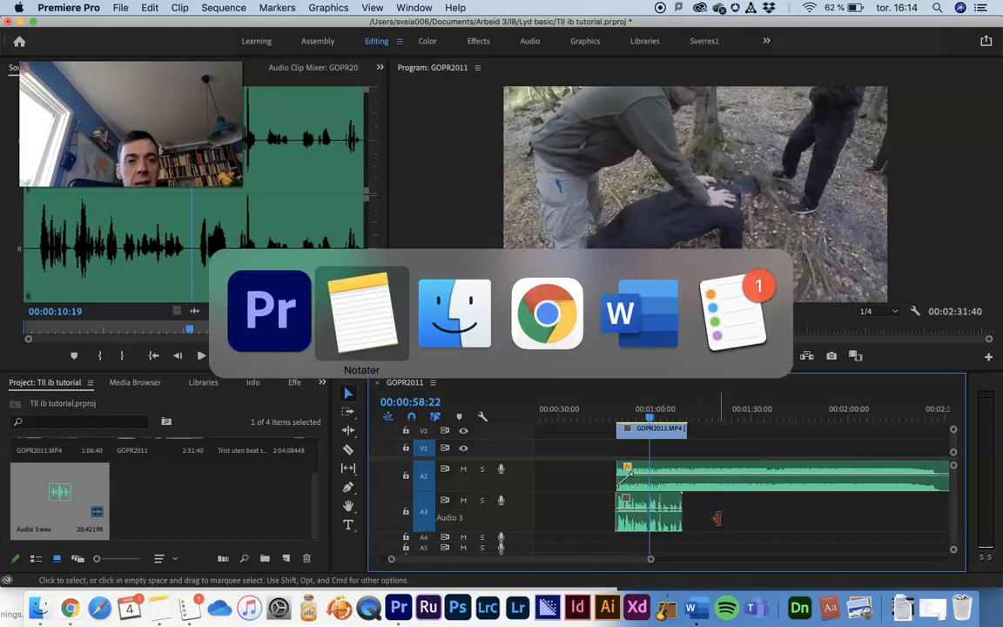
drag(137, 477, 57, 471)
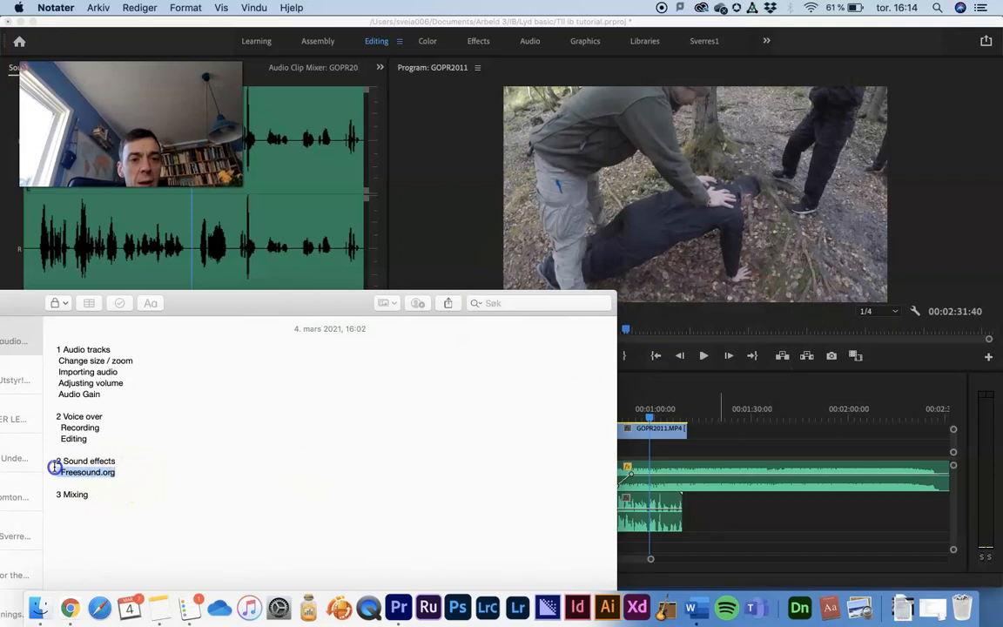
key(super+Tab)
key(super+Tab)
key(super+Tab)
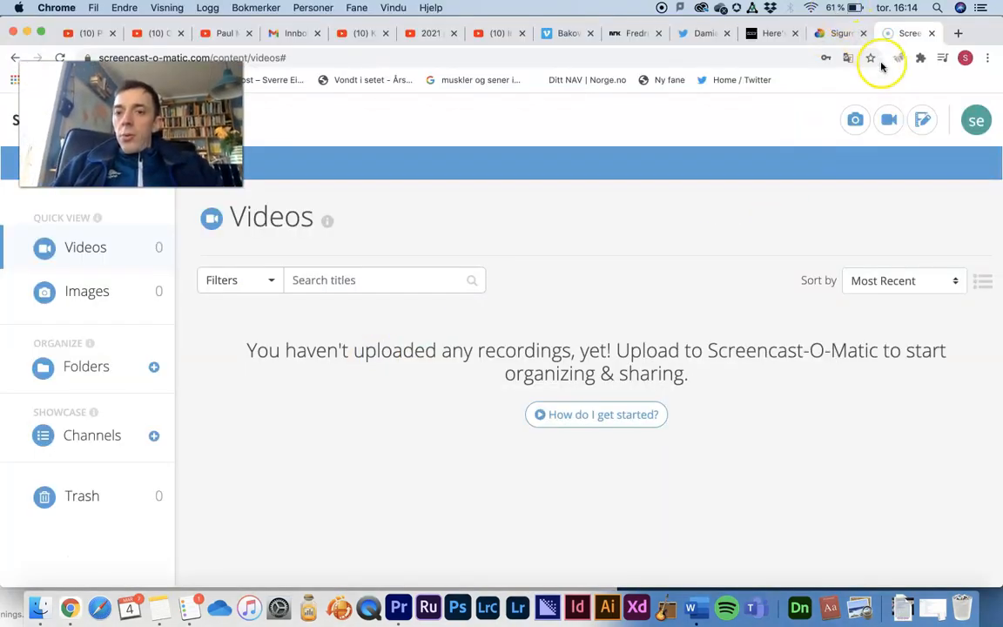
Open freesound.org in a new browser tab and go to the site's login page
key(super+t)
text(freesound.org)
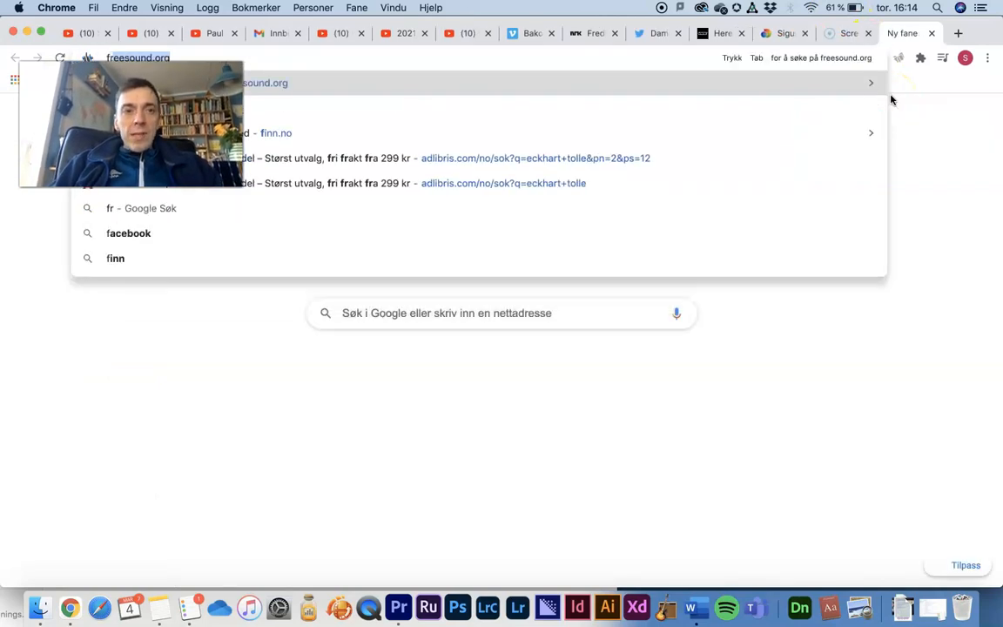
key(Return)
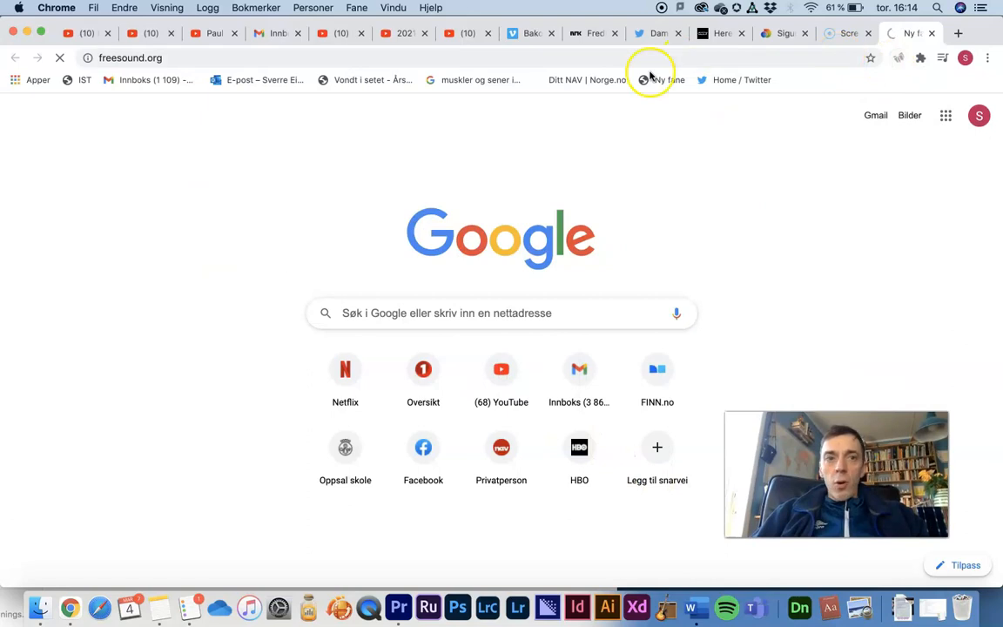
click(585, 54)
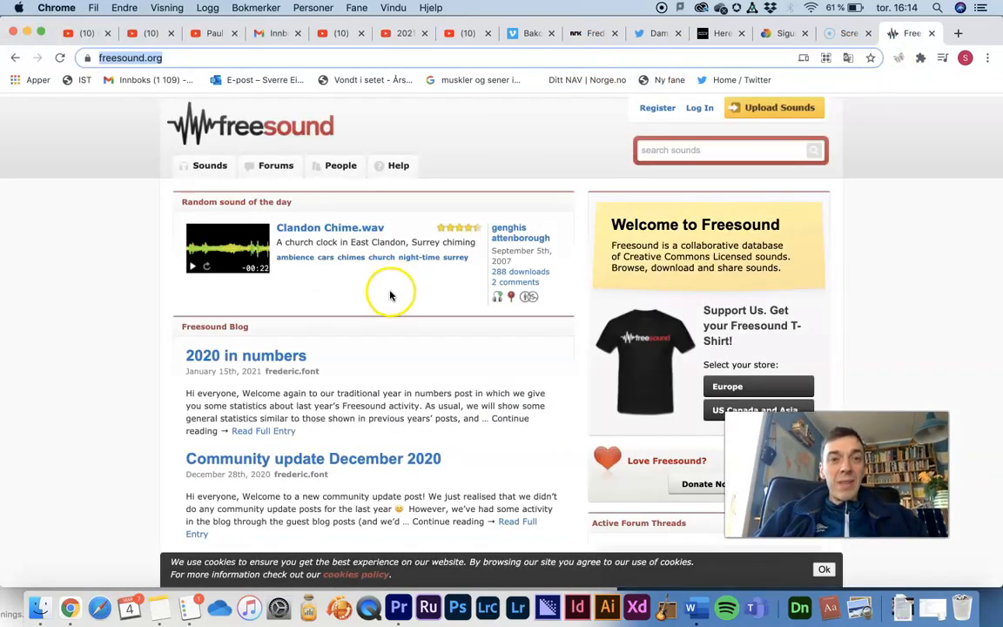
click(702, 107)
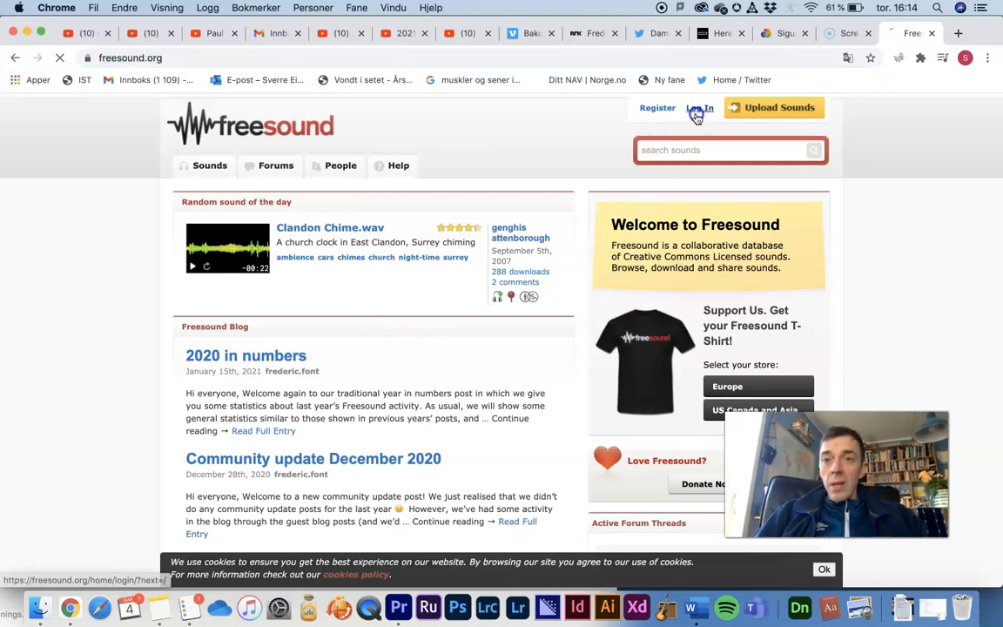
Submit the Freesound login and search the sounds for "forrest wind"
click(199, 306)
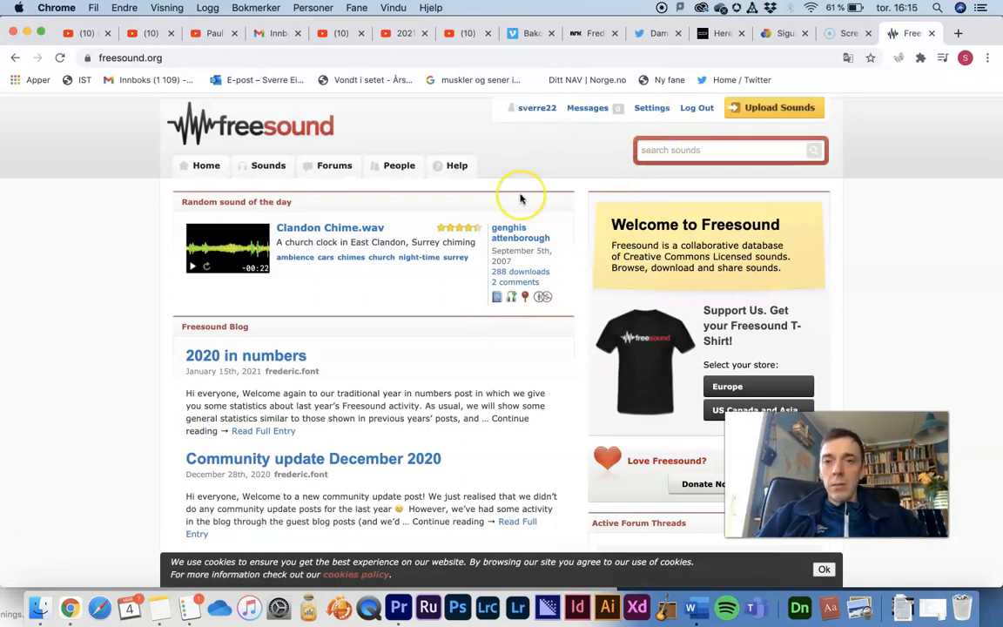
scroll(460, 309, down, 3)
scroll(453, 301, up, 3)
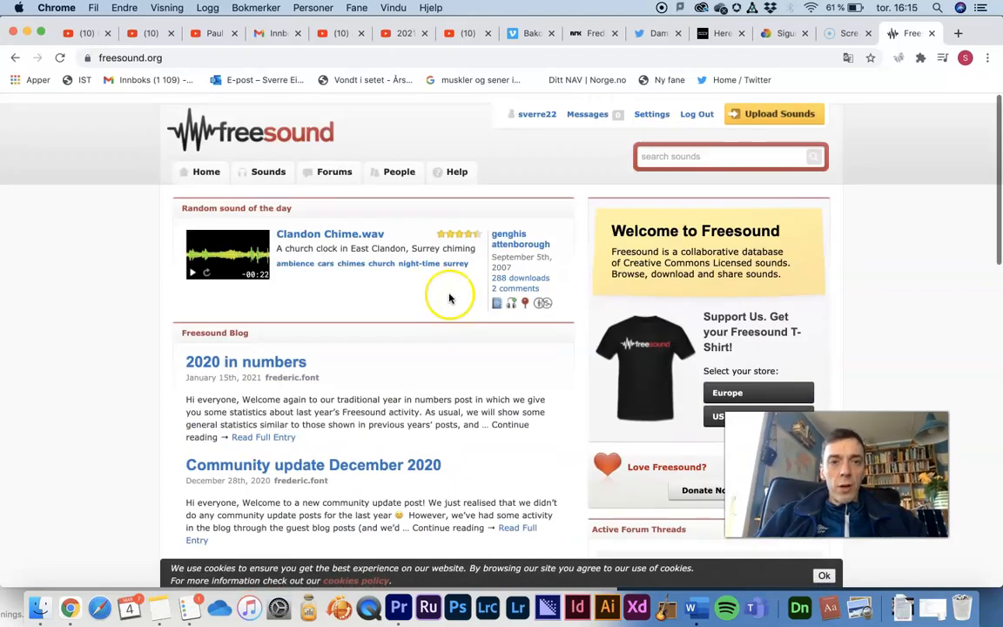
click(700, 150)
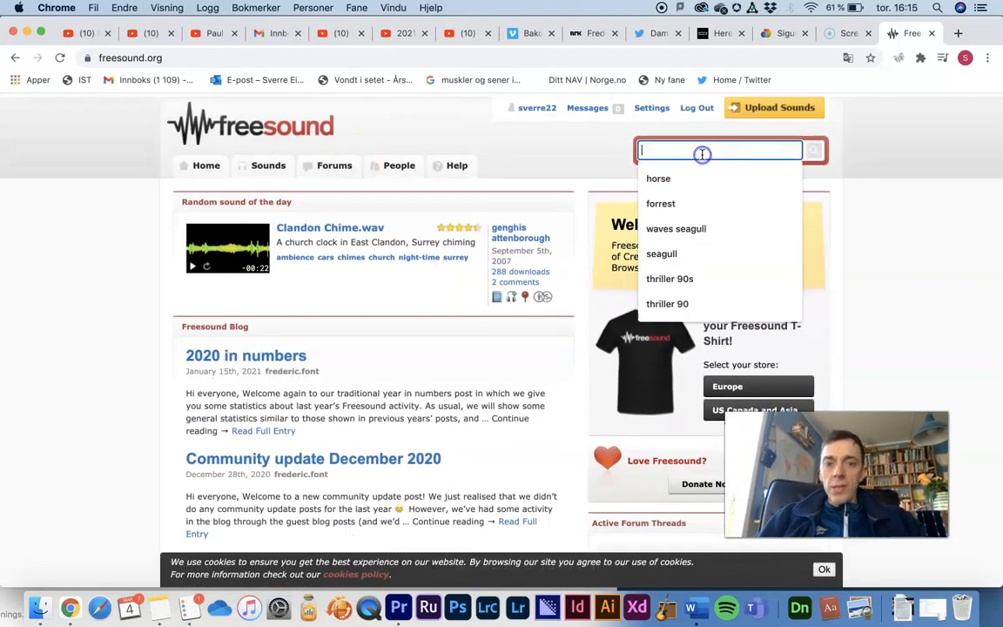
text(forrest win)
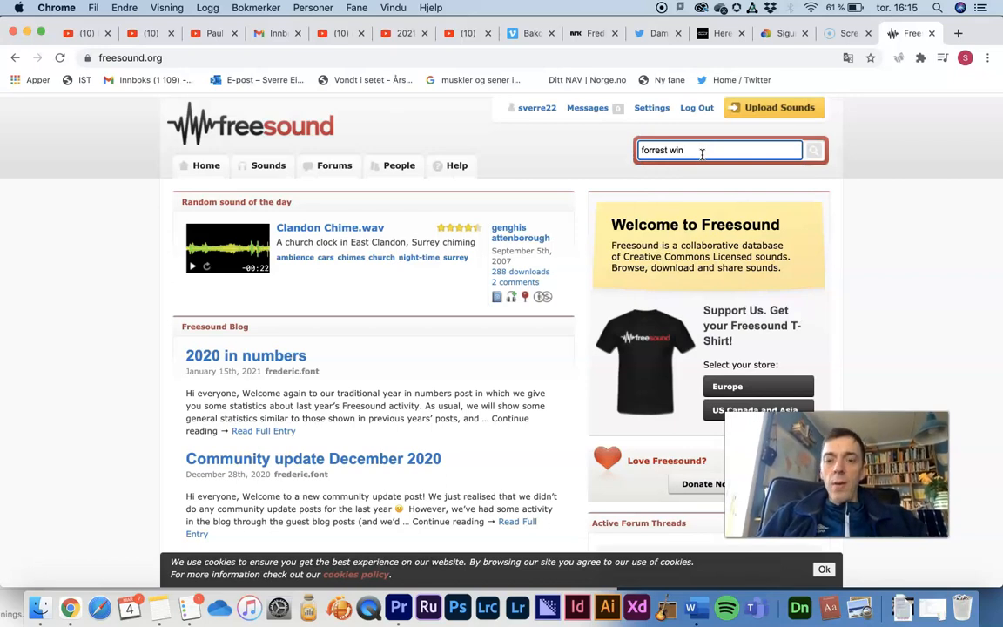
text(d)
key(Return)
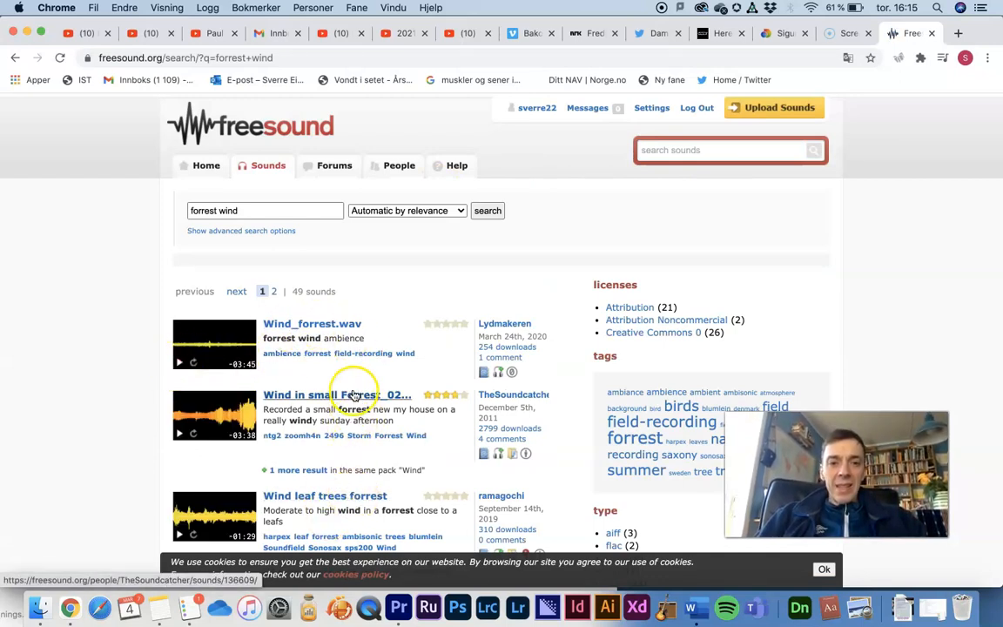
Play a short preview of Wind_forrest.wav in the search results and look through the other forest wind sounds
super+click(342, 323)
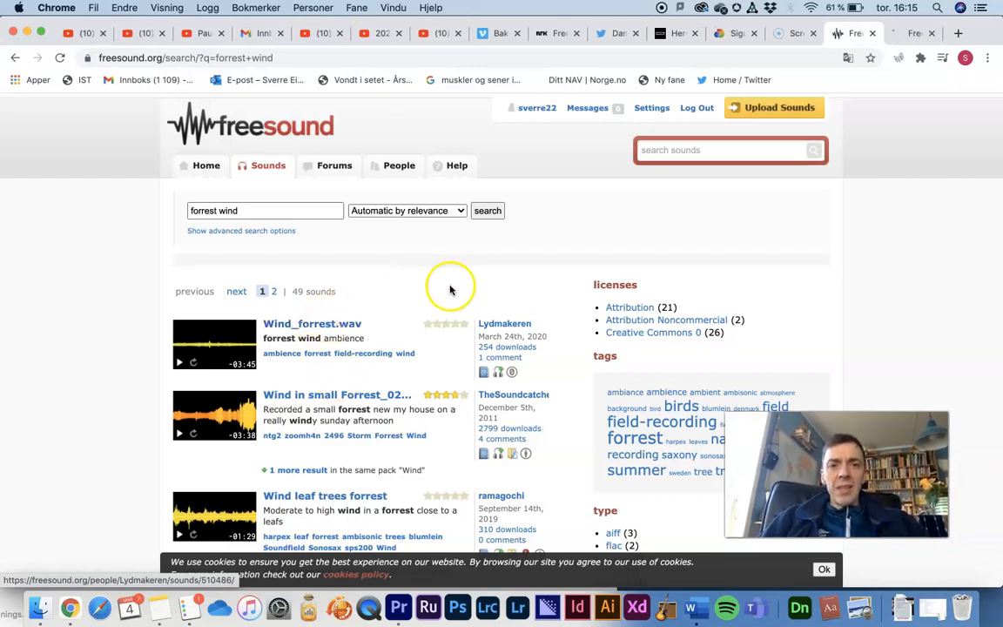
scroll(350, 378, down, 1)
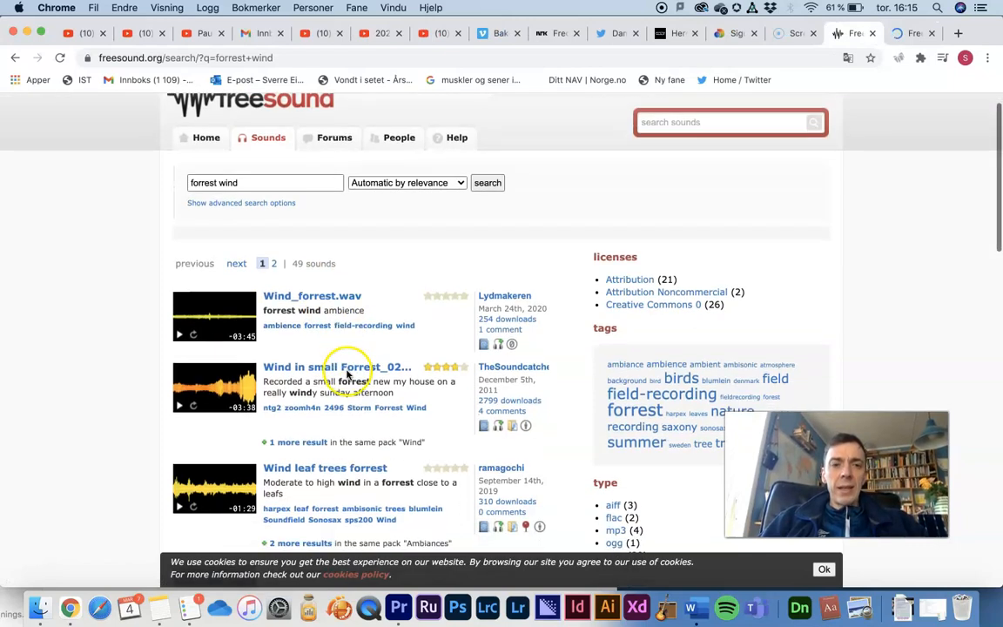
click(179, 342)
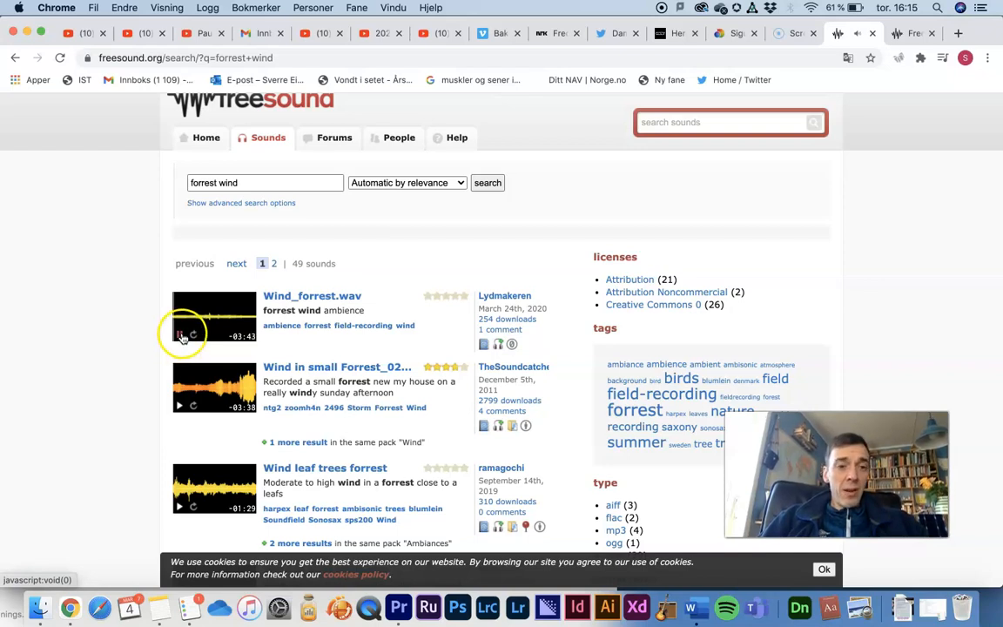
click(182, 338)
scroll(349, 342, down, 5)
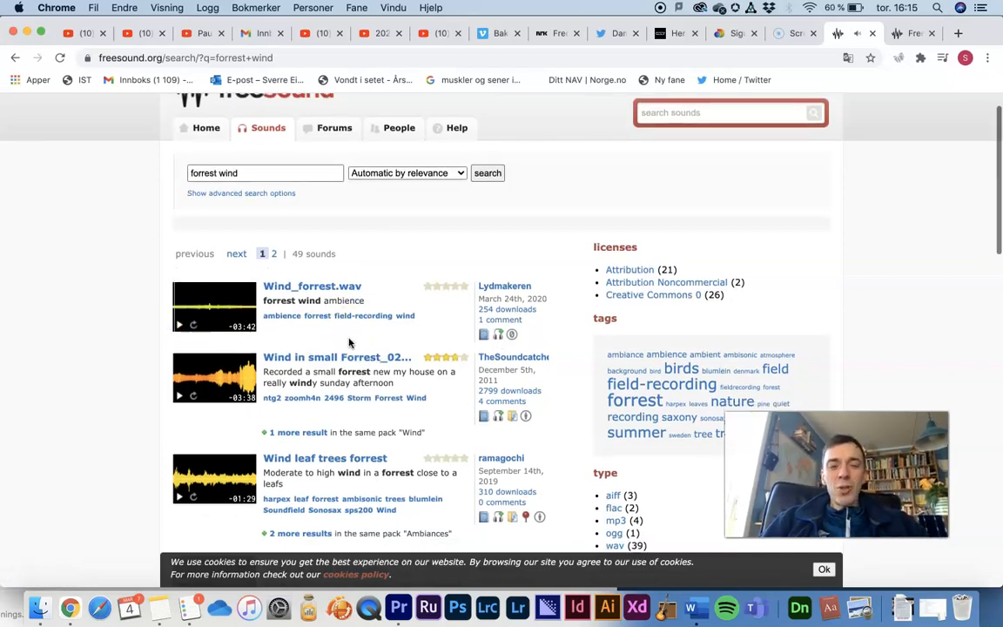
scroll(349, 342, up, 5)
click(215, 250)
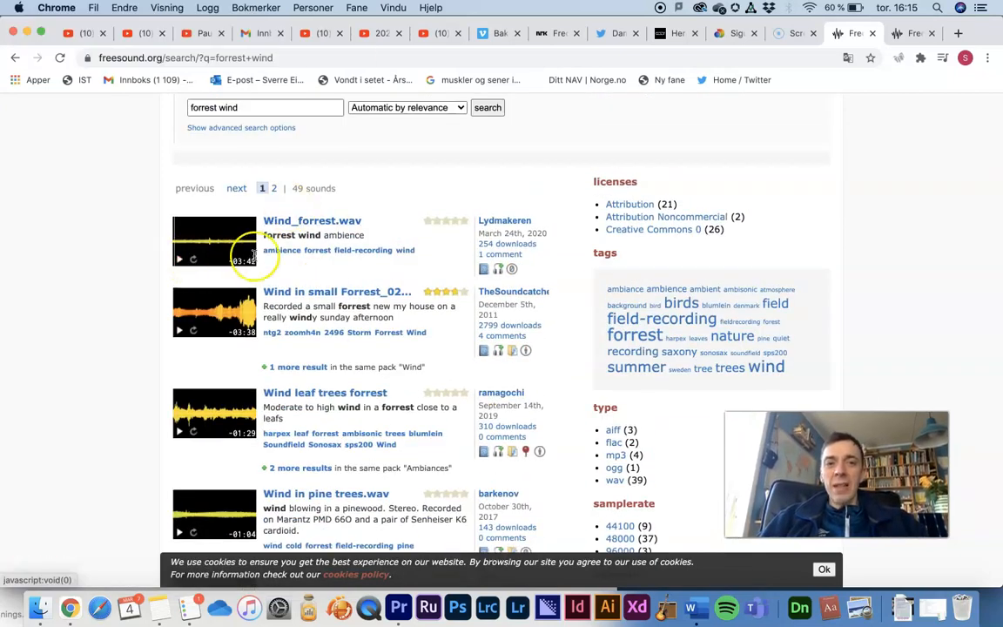
scroll(320, 329, down, 3)
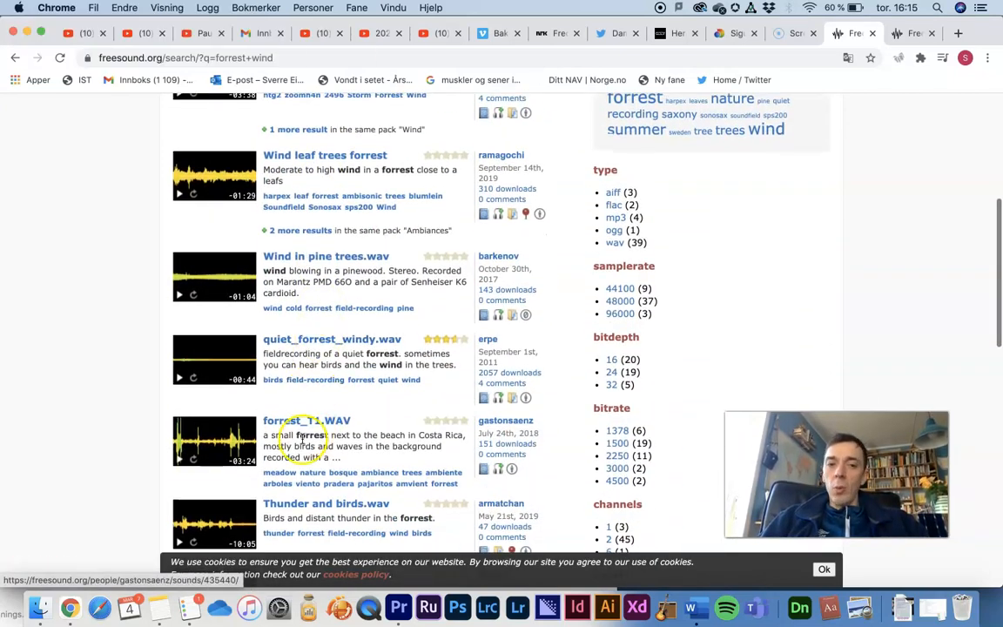
scroll(358, 321, up, 5)
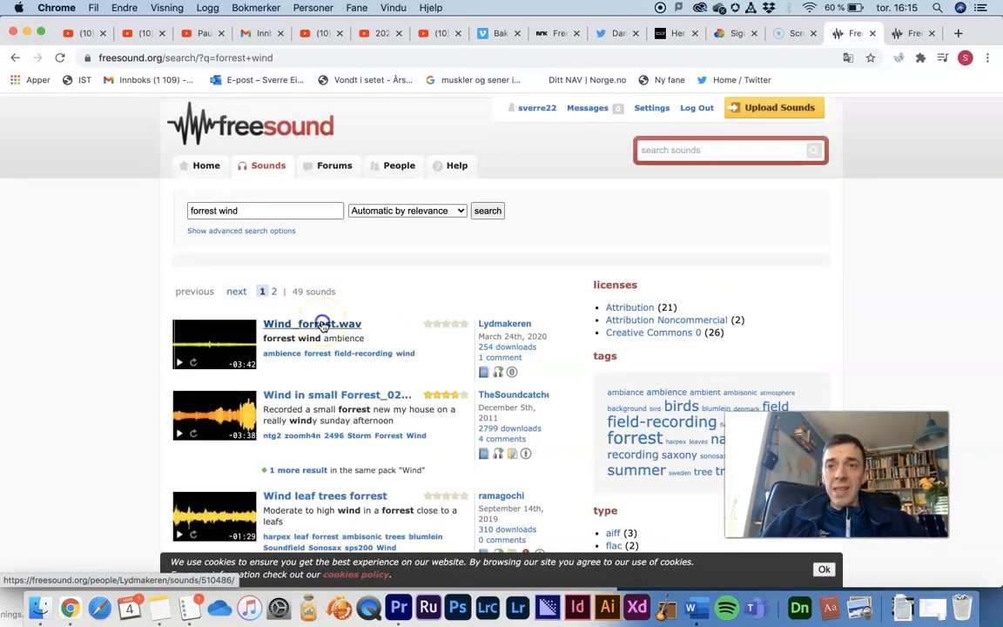
Open the Wind_forrest.wav sound page in a new browser tab and download the file
super+click(322, 324)
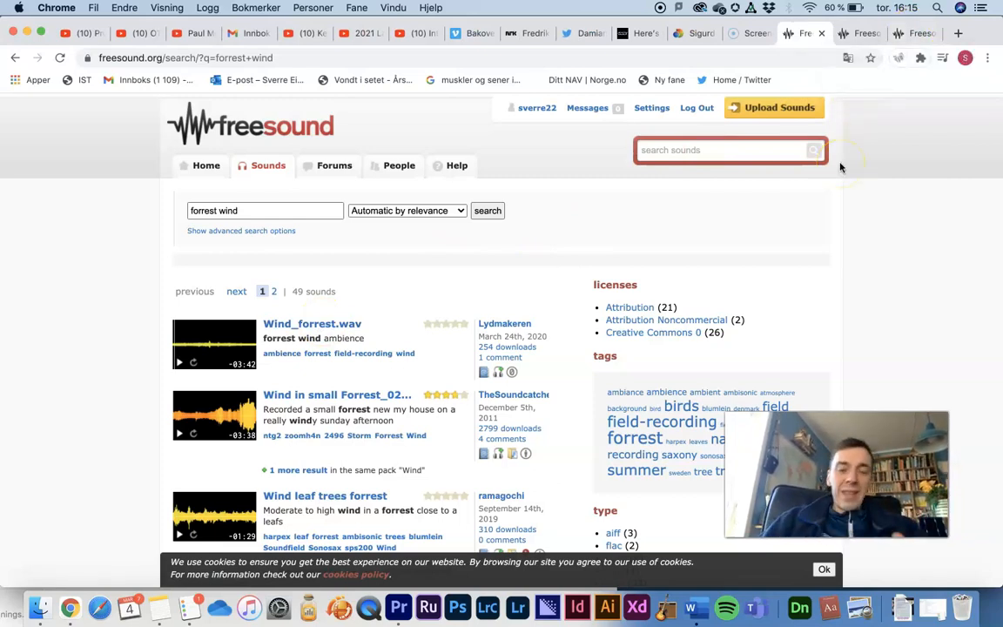
click(916, 33)
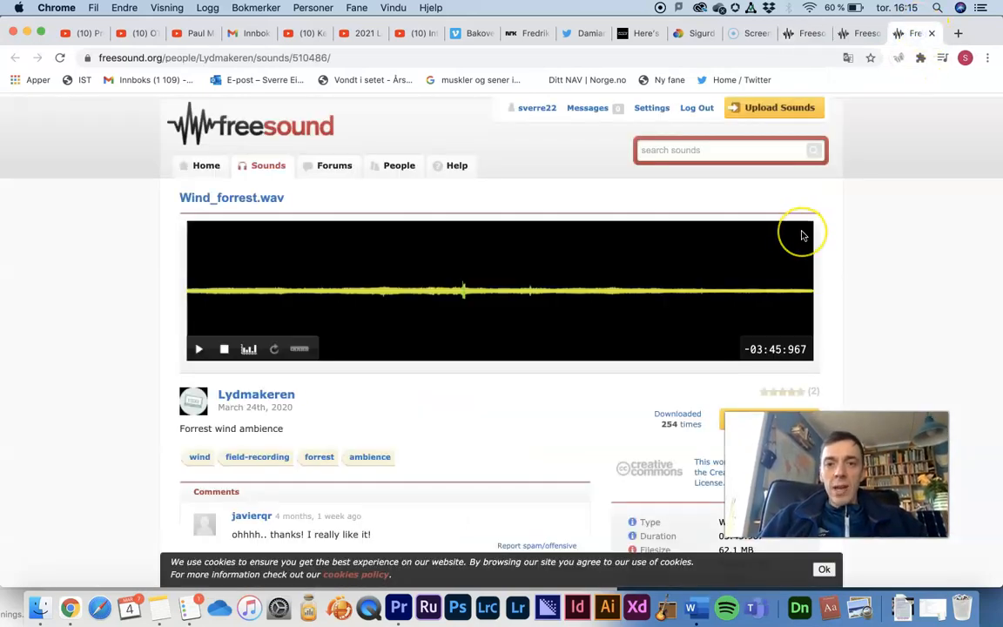
scroll(802, 233, down, 2)
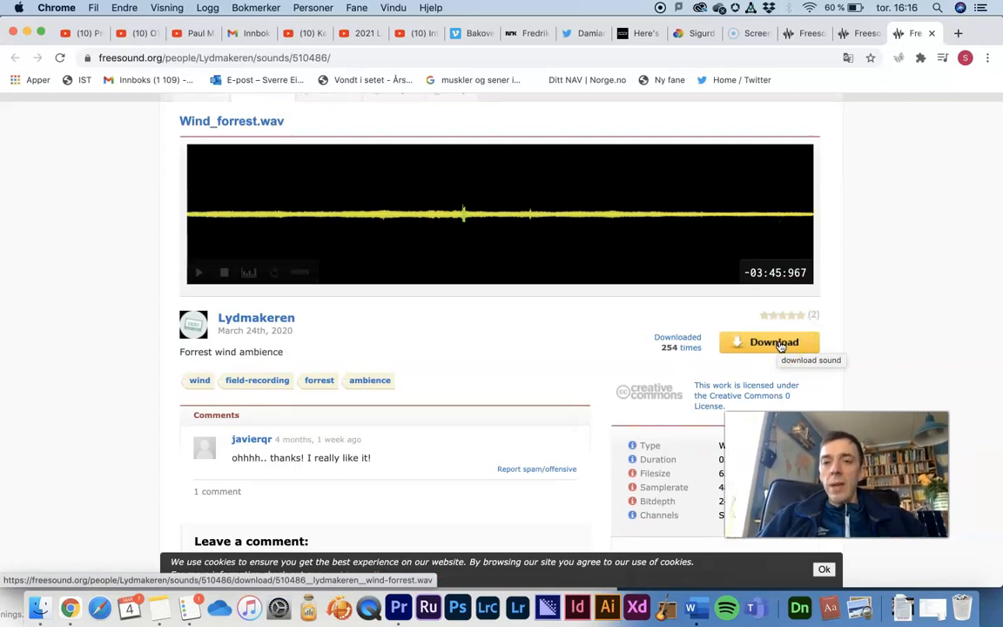
click(768, 348)
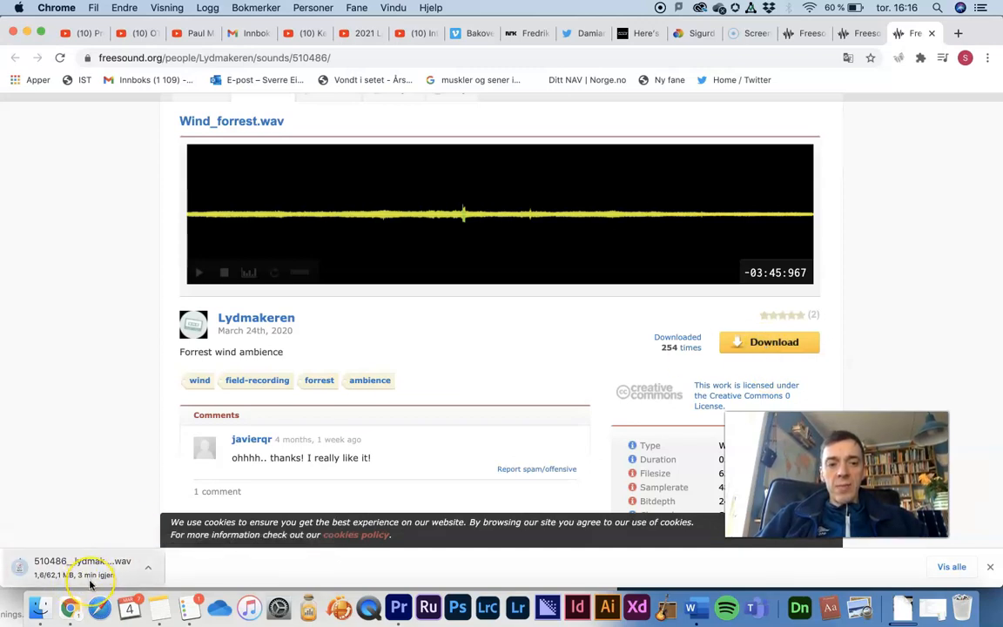
key(super+Tab)
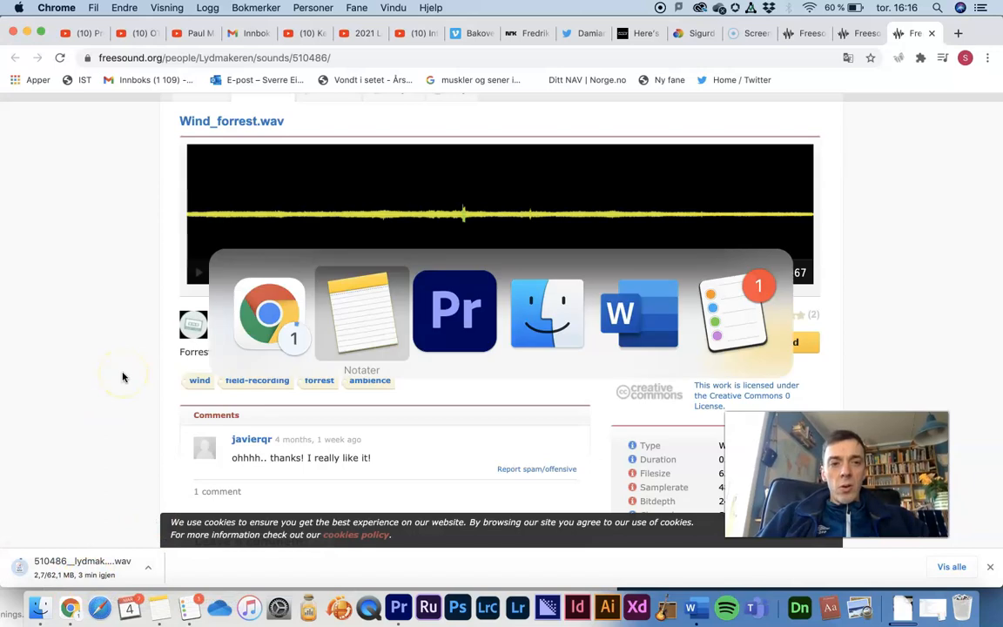
key(Escape)
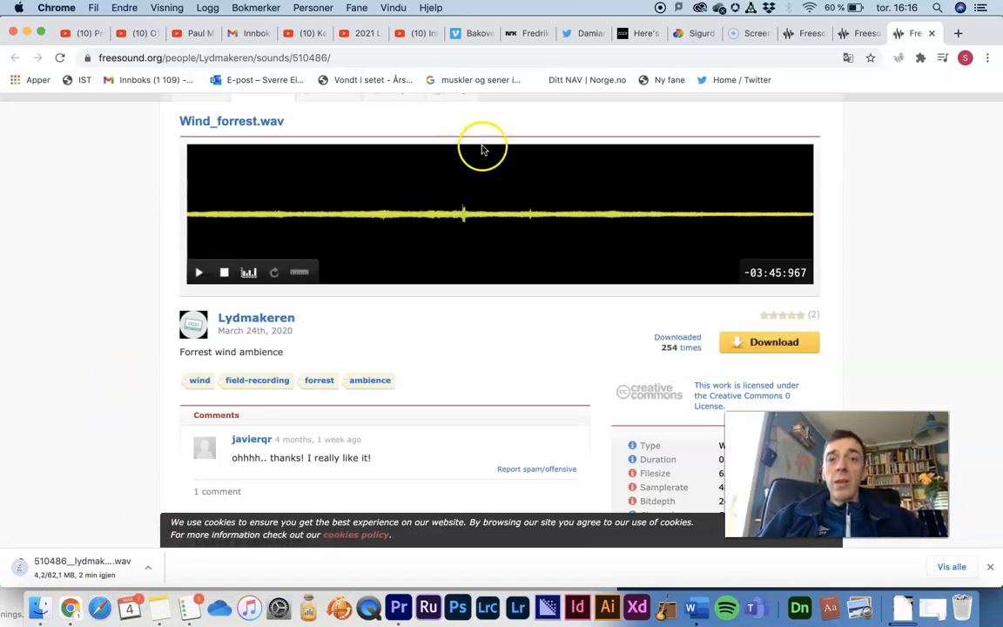
Search Freesound for "crash" and preview crash 1960 sub-basic.wav in the results
scroll(481, 148, up, 2)
click(707, 148)
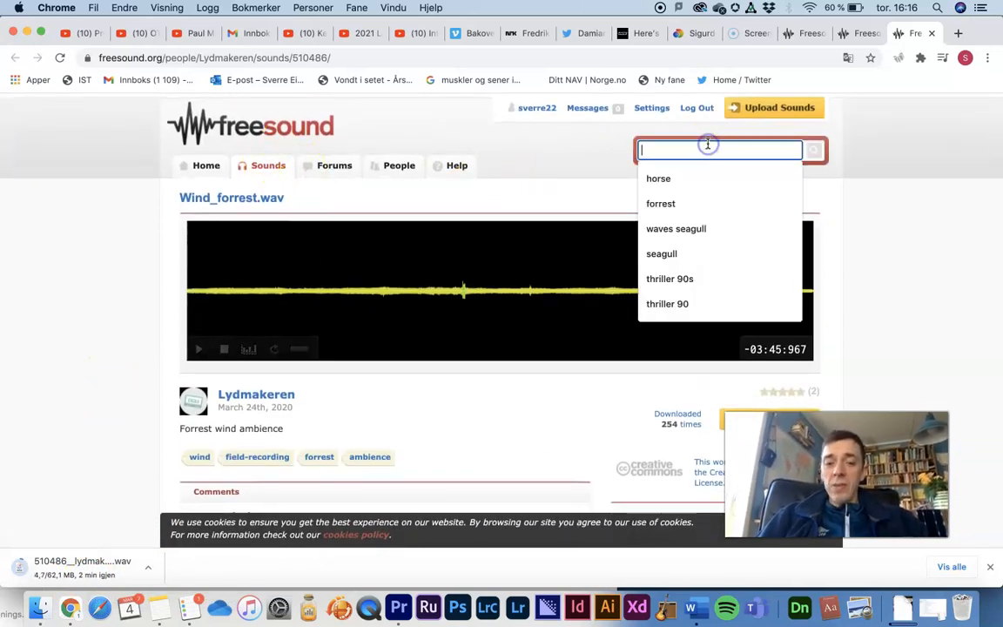
text(crash)
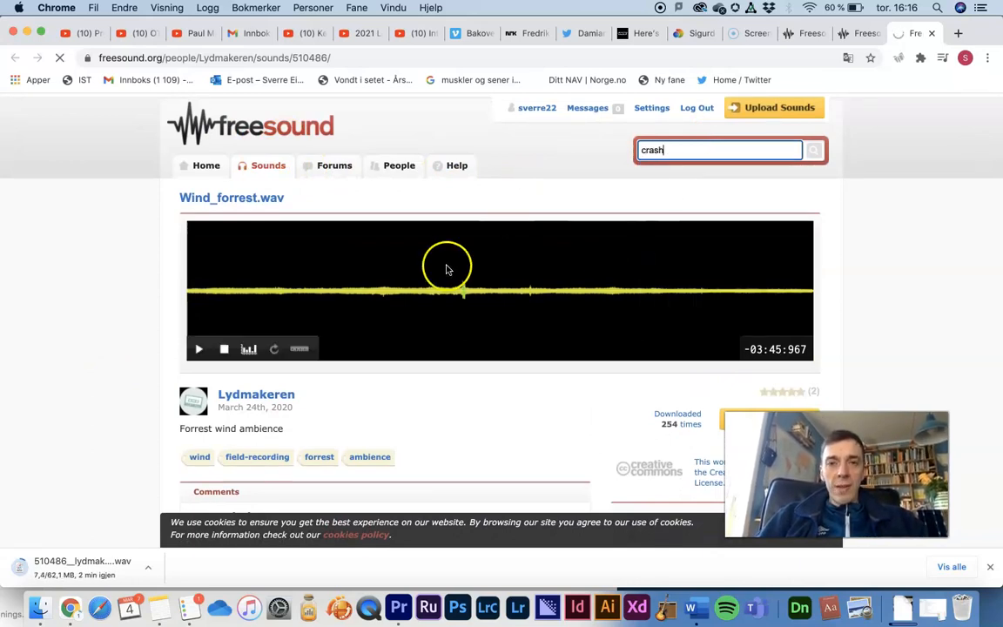
key(Return)
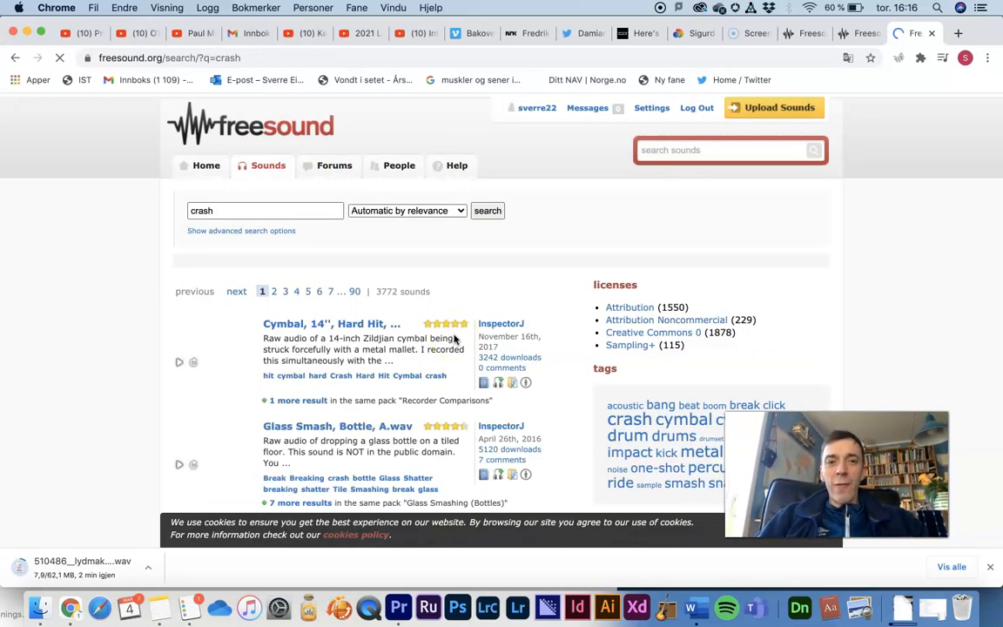
scroll(414, 369, down, 5)
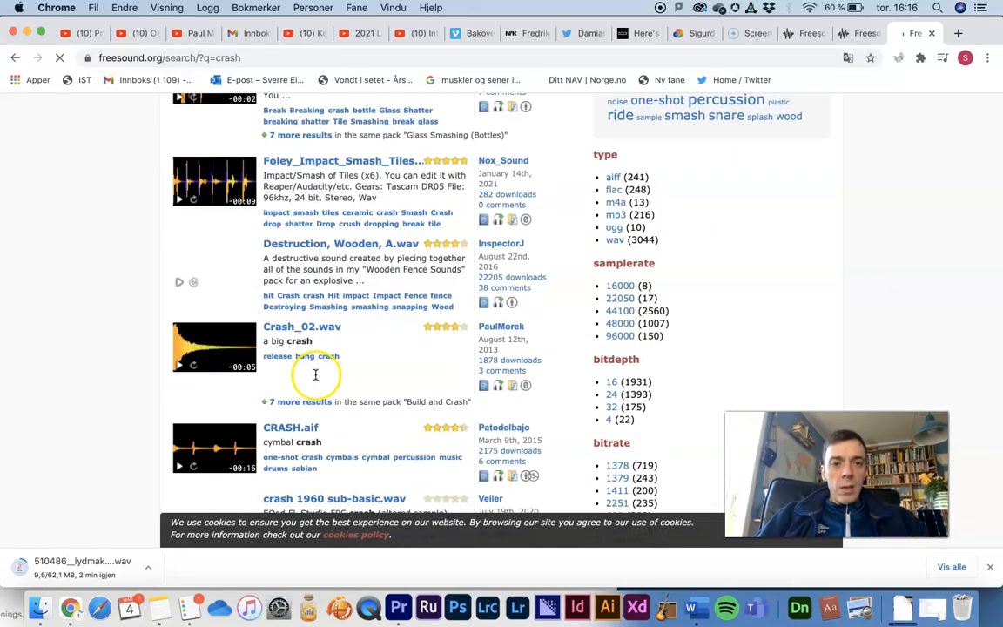
scroll(184, 357, down, 2)
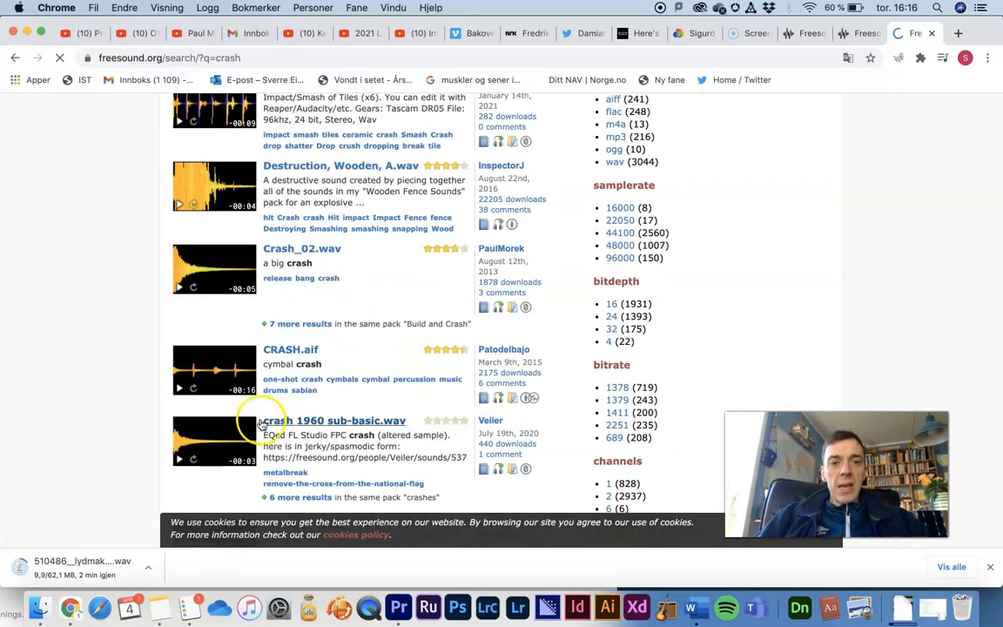
click(179, 462)
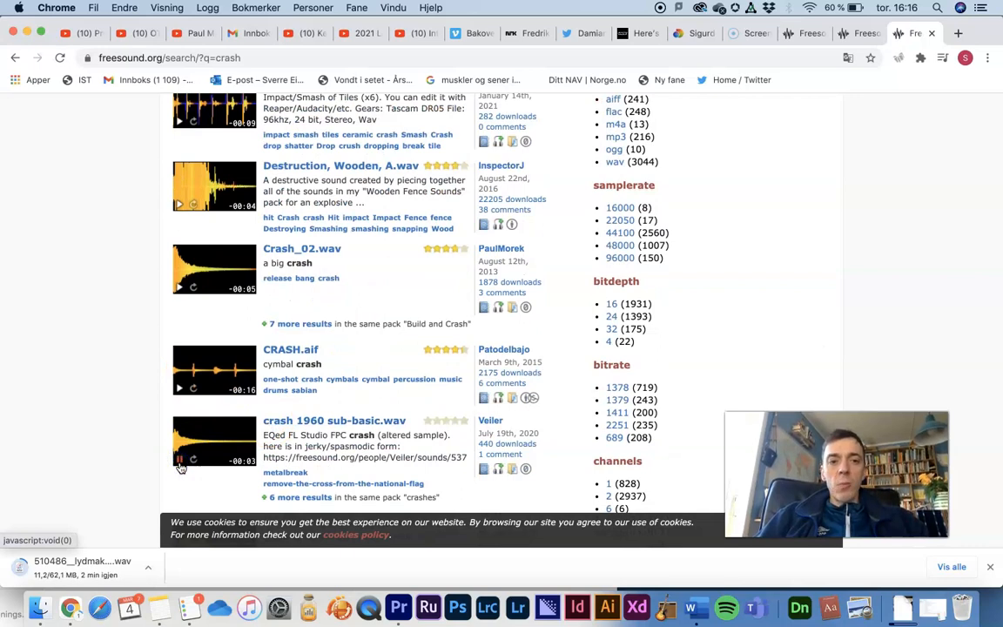
Download crash 1960 sub-basic.wav from its own sound page and reveal the downloaded file in Finder
super+click(309, 420)
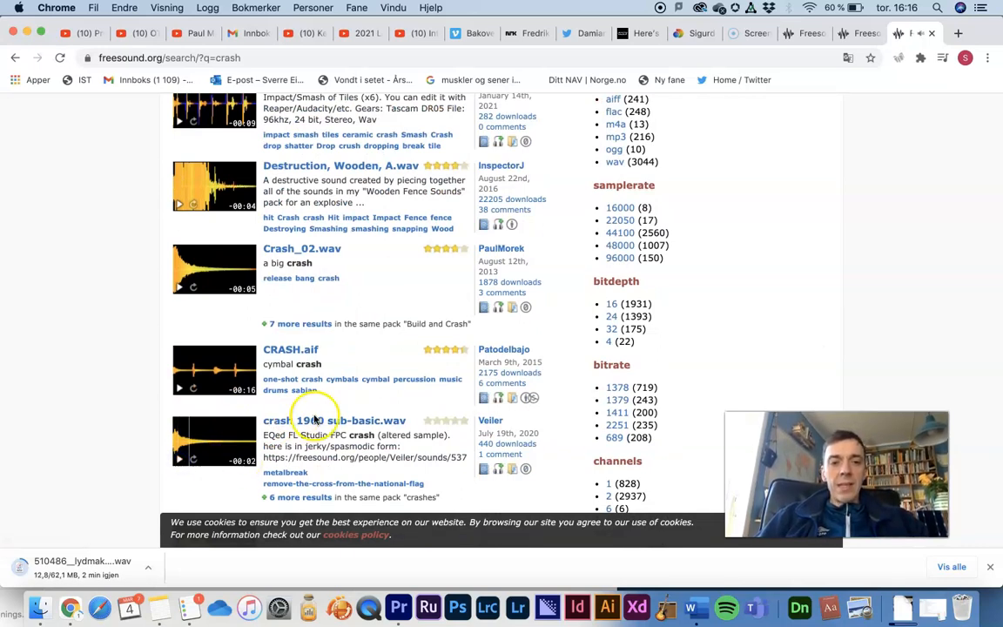
click(908, 33)
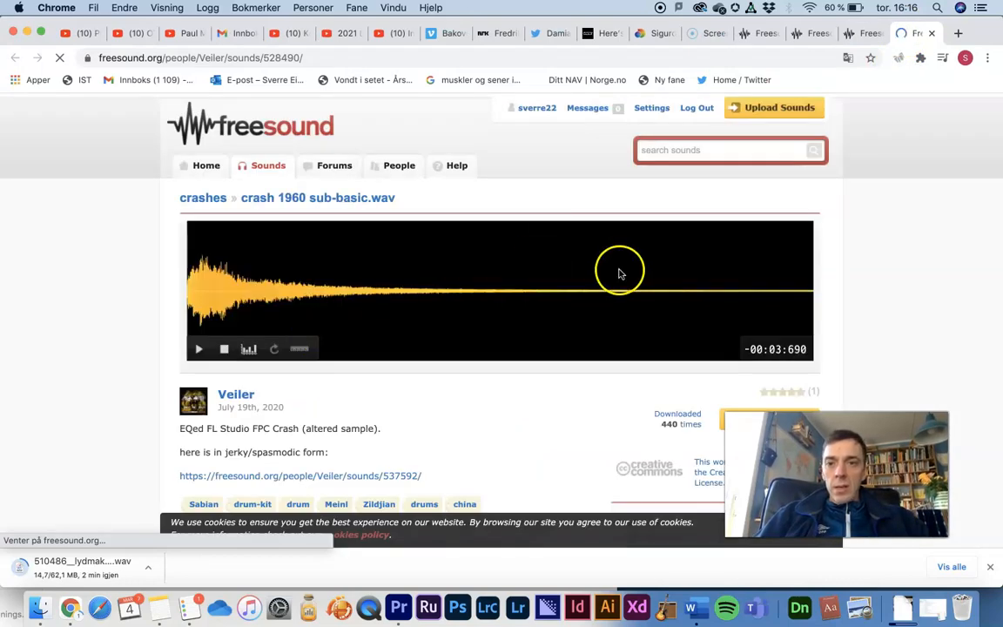
click(721, 424)
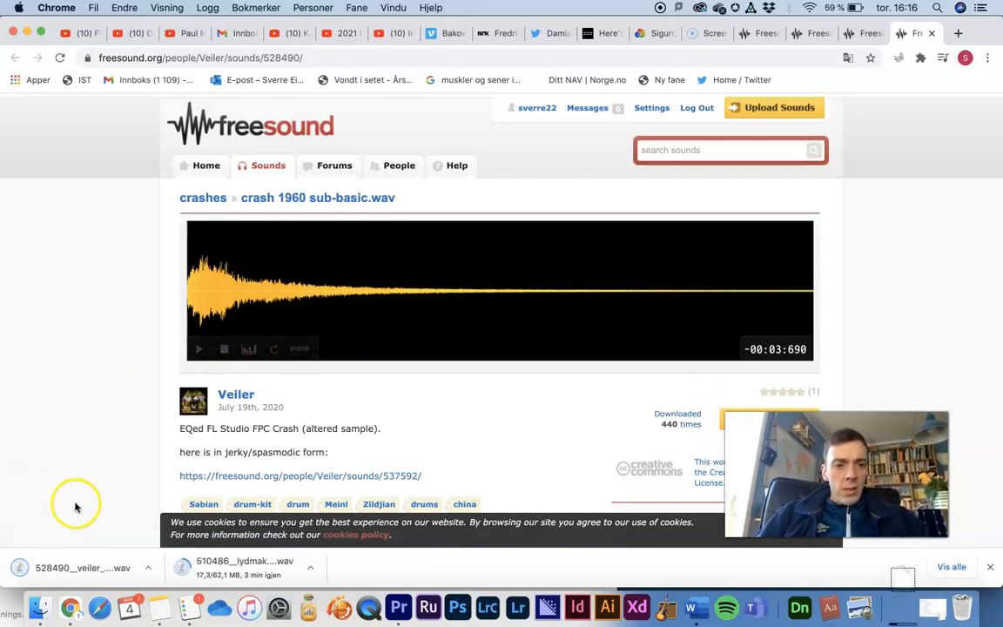
click(151, 574)
click(236, 554)
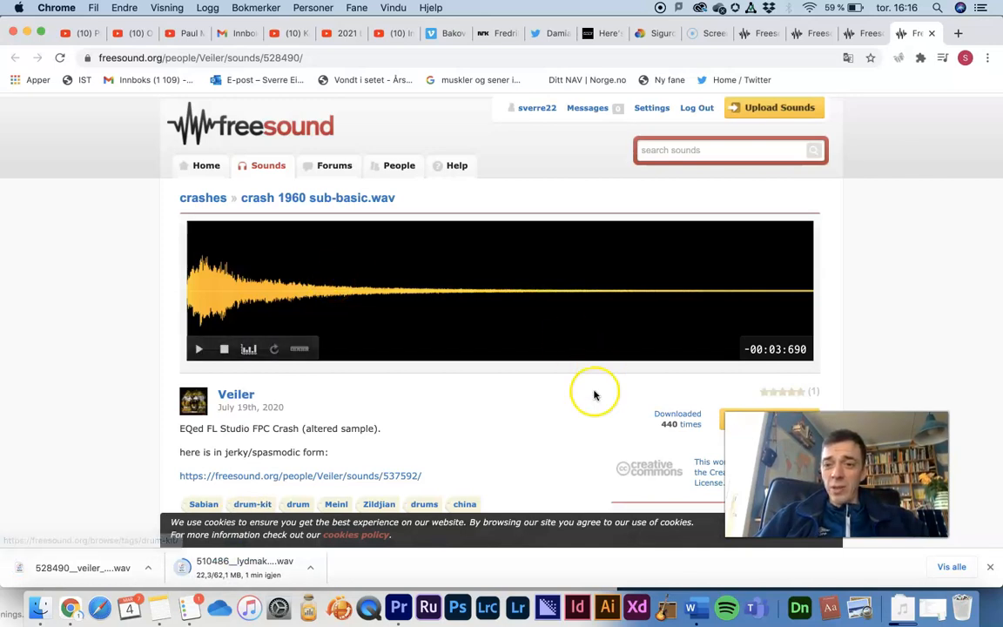
Bring the crash-1960-sub-basic.wav file from Finder's Nedlastinger folder into Premiere Pro, placing it on track A4 at the start of the GOPR2011.MP4 clip
click(38, 607)
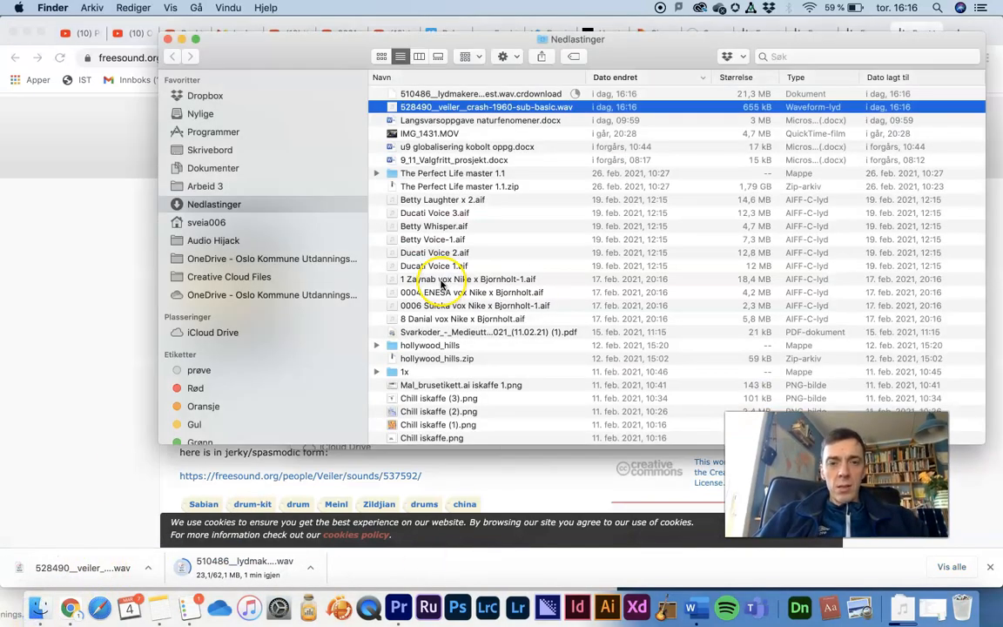
drag(530, 104, 624, 533)
key(super+Tab)
key(super+Tab)
key(super+Tab)
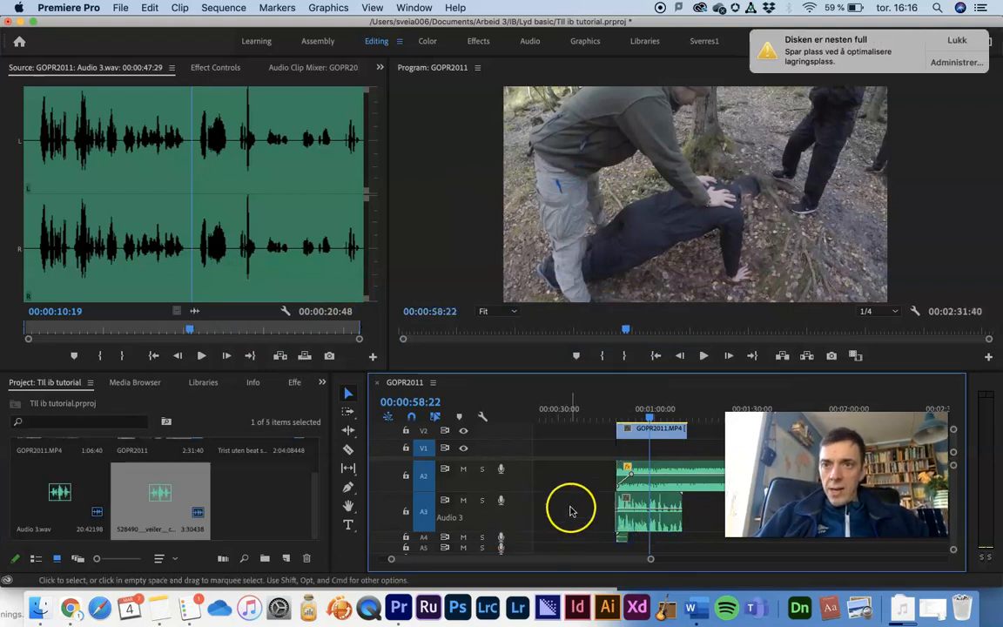
Dismiss the disk space notification and enlarge the Audio 4 track's height to show the crash clip's waveform
scroll(570, 511, down, 2)
click(958, 40)
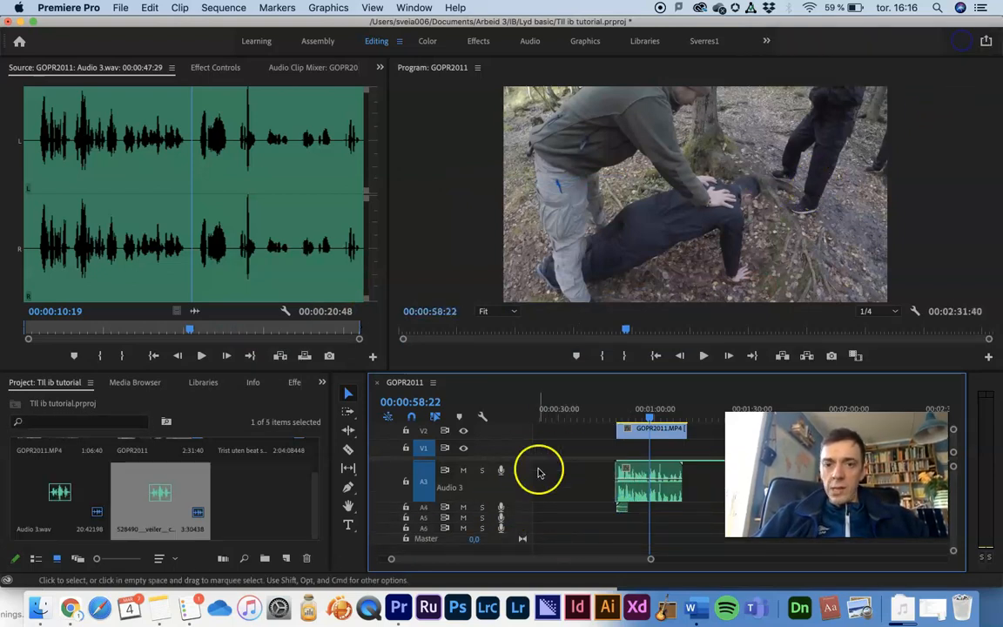
drag(526, 512, 528, 540)
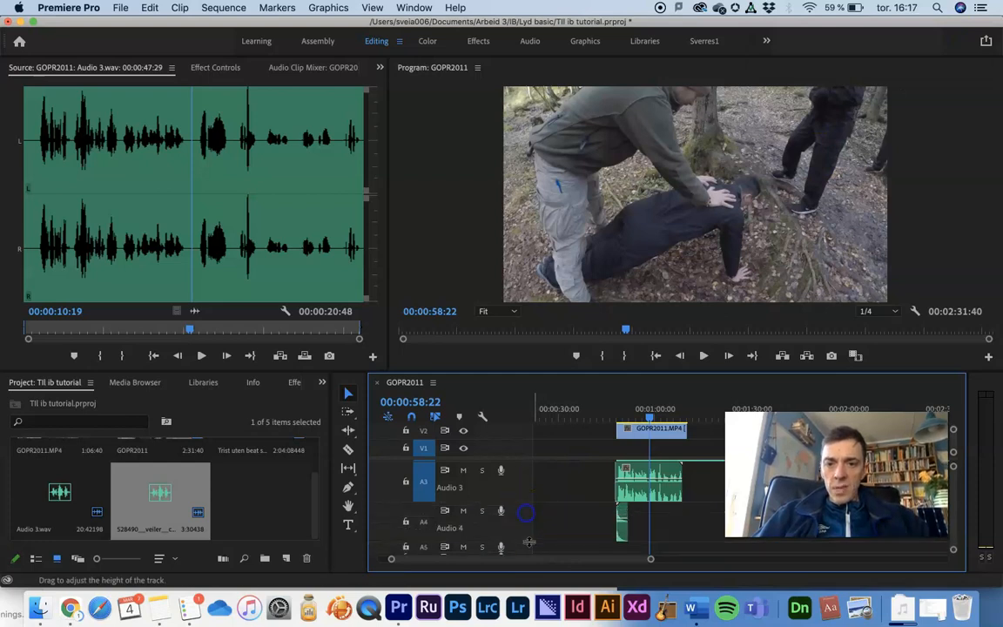
scroll(624, 522, up, 5)
scroll(622, 523, up, 2)
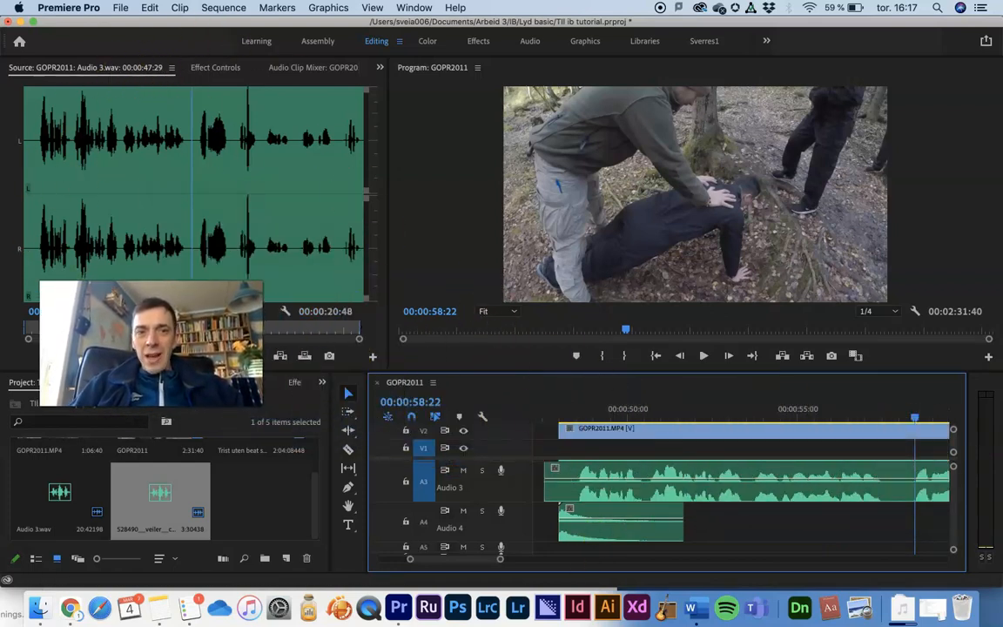
Move the crash sound clip on Audio 4 to start at about 00:00:57, shortly before the playhead
drag(619, 523, 933, 521)
scroll(857, 431, right, 5)
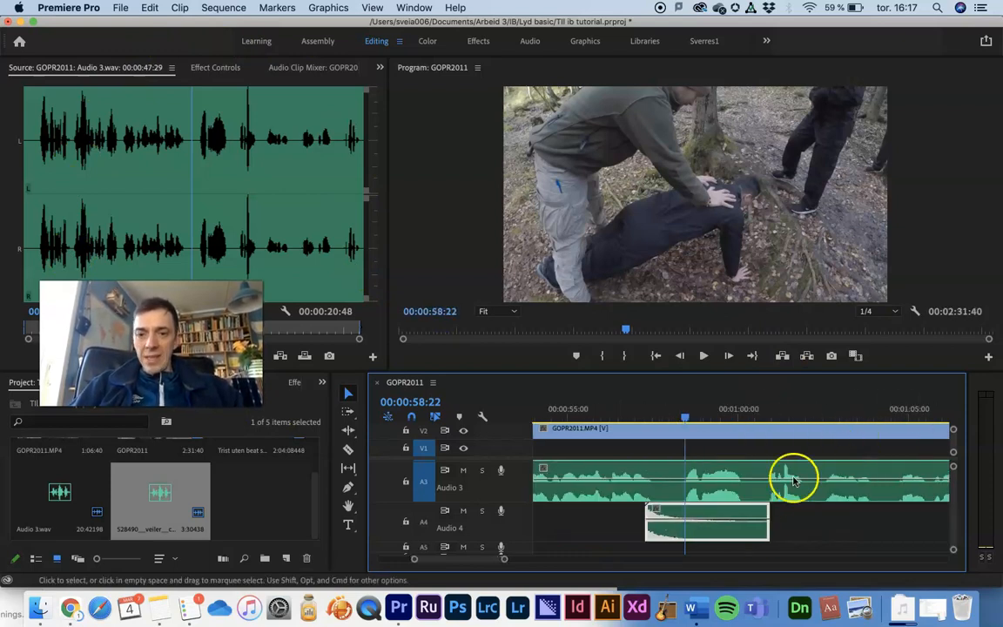
scroll(767, 498, down, 5)
scroll(767, 498, up, 5)
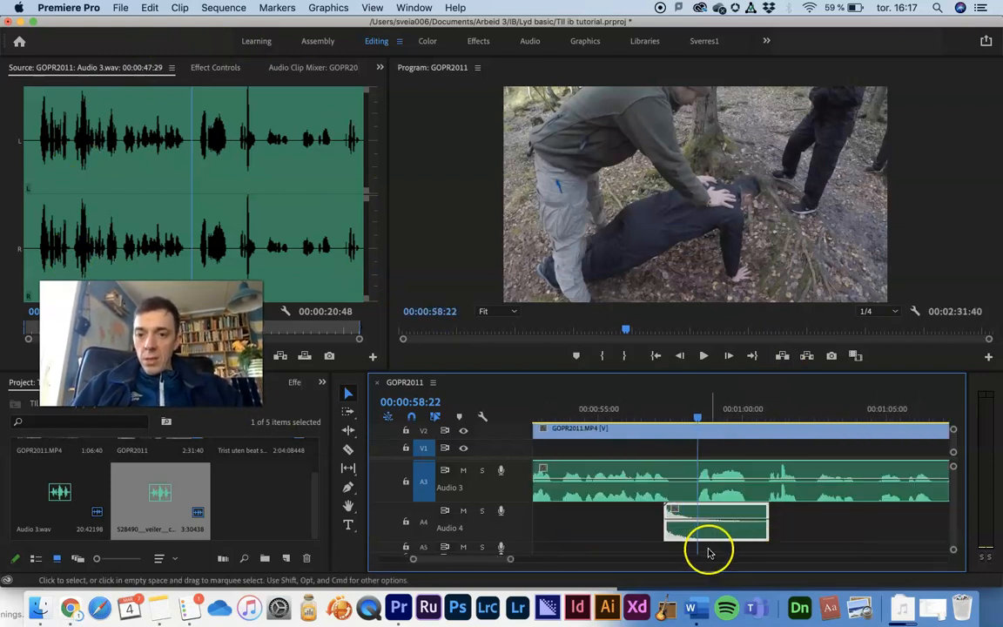
Shift the crash sound clip on Audio 4 to start at about 00:00:58 and play the passage from about 00:00:54
drag(699, 533, 708, 532)
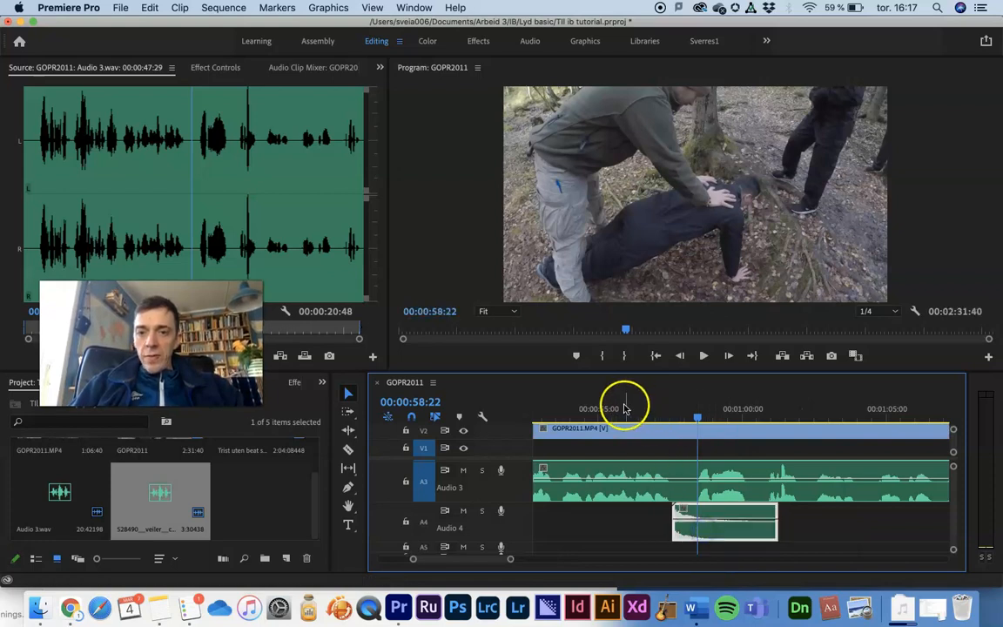
click(596, 411)
click(698, 529)
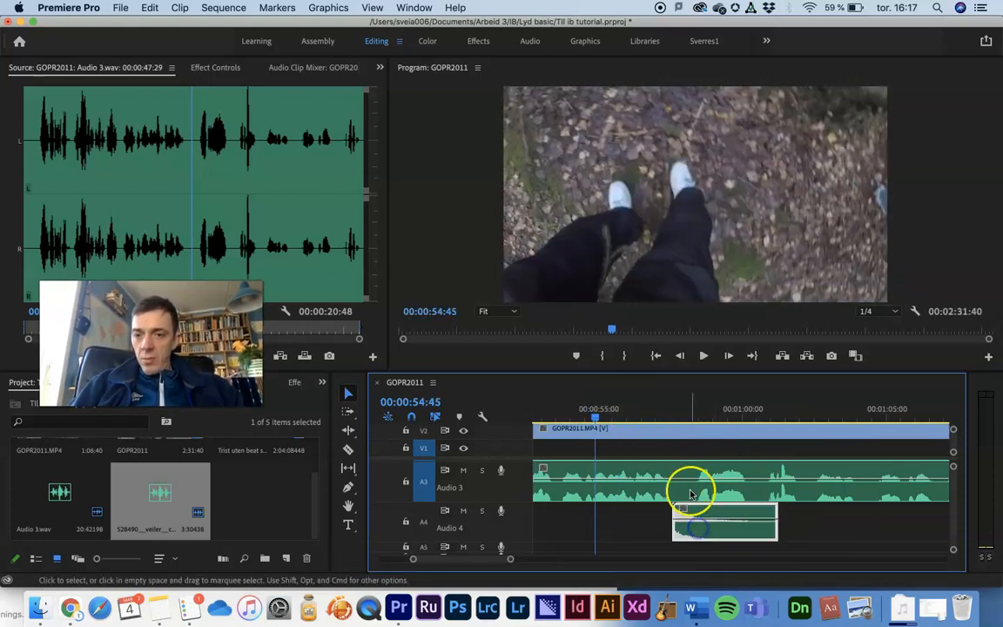
drag(697, 534, 711, 537)
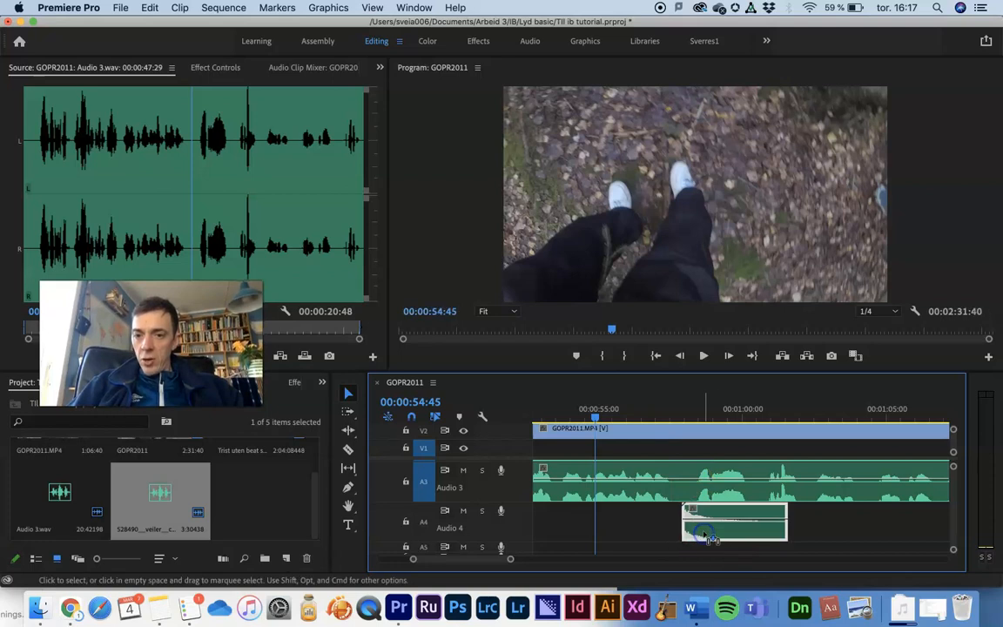
drag(595, 410, 568, 413)
key(space)
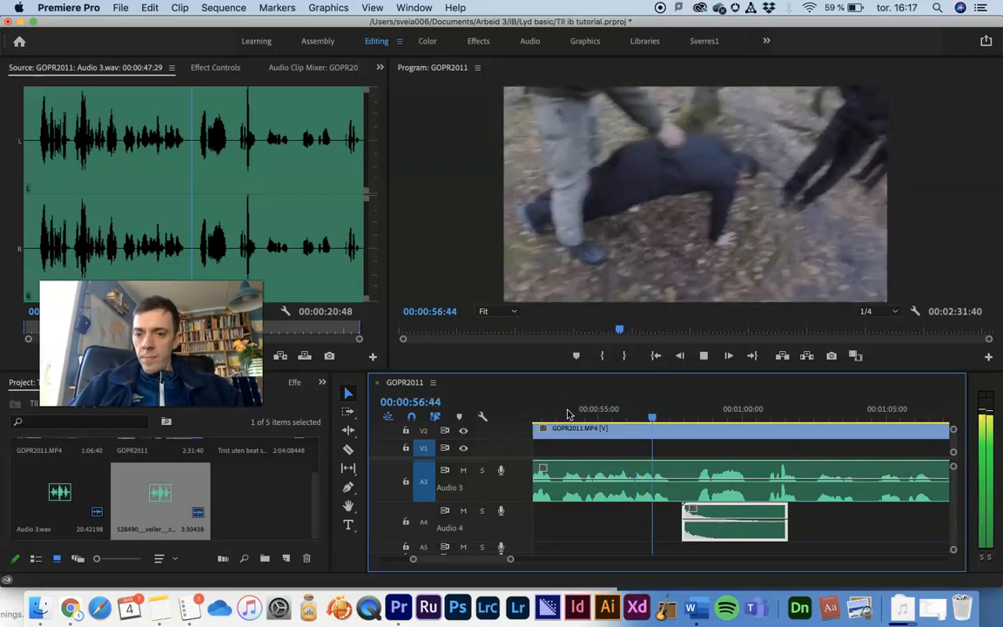
key(space)
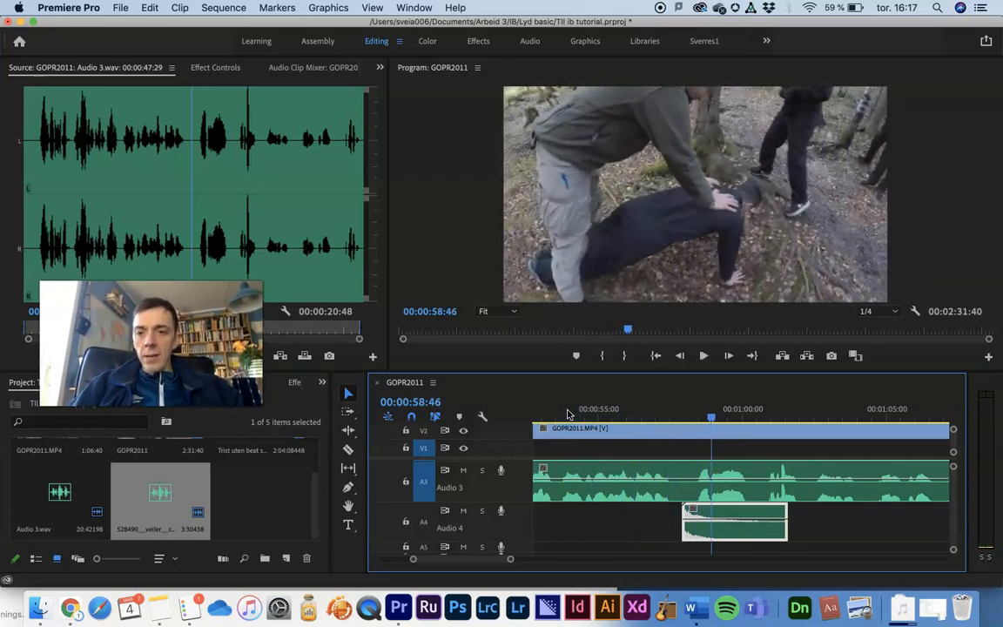
click(623, 503)
scroll(607, 532, down, 5)
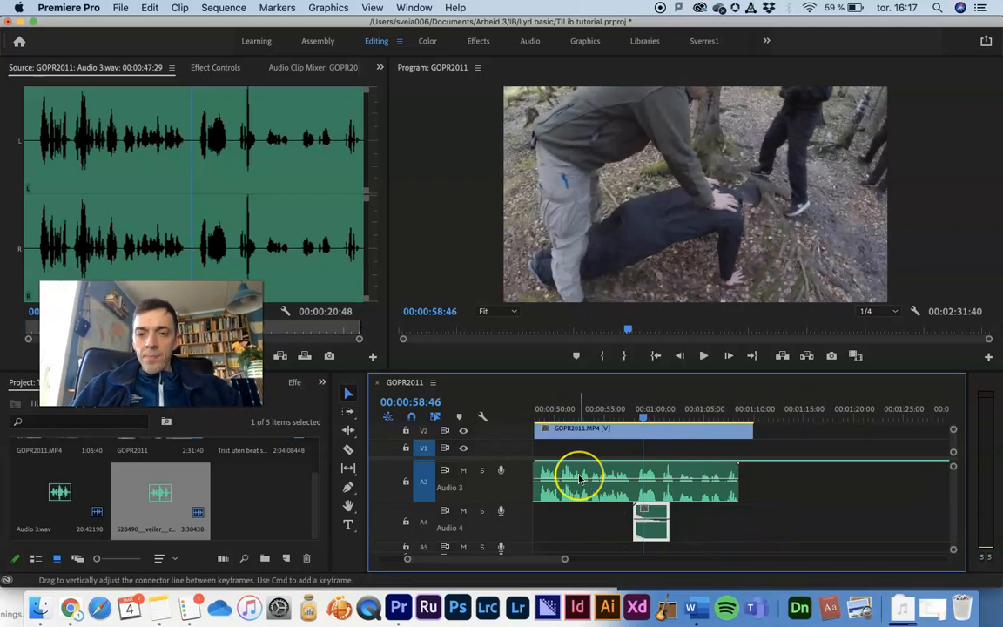
key(super+Tab)
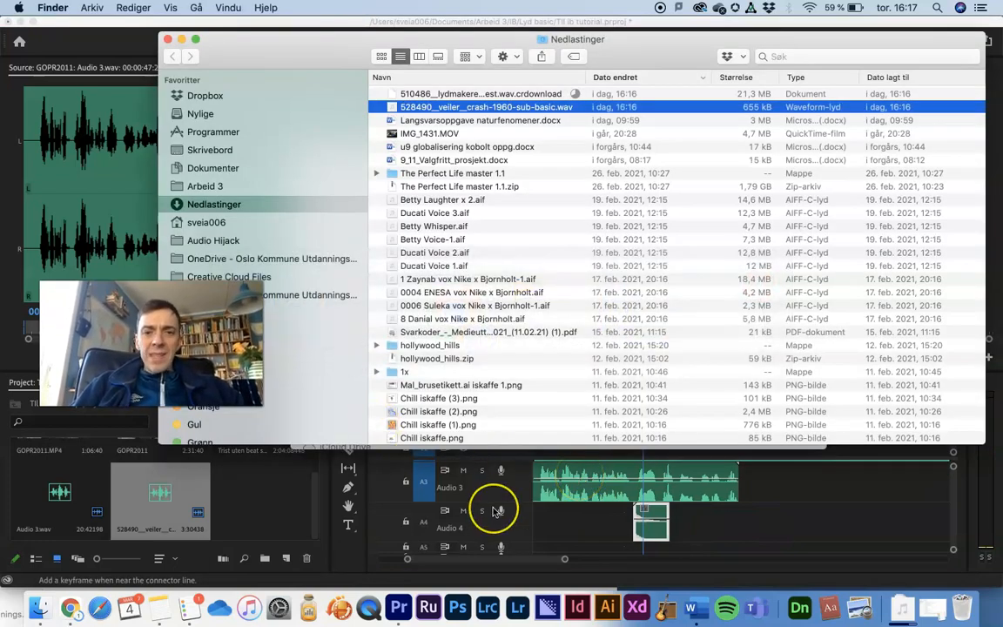
key(super+Tab)
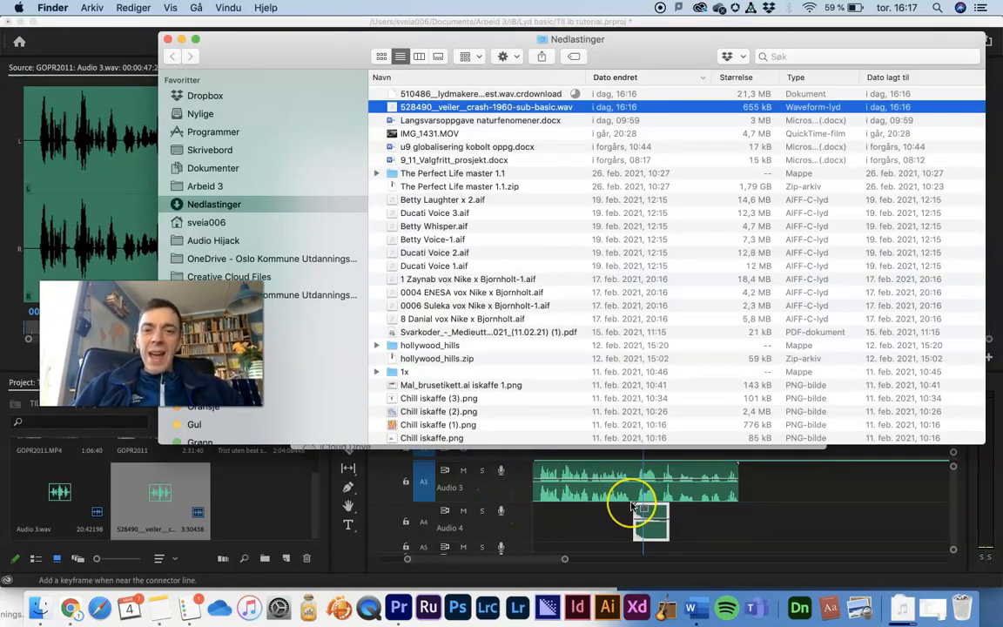
scroll(632, 506, left, 3)
scroll(632, 505, down, 1)
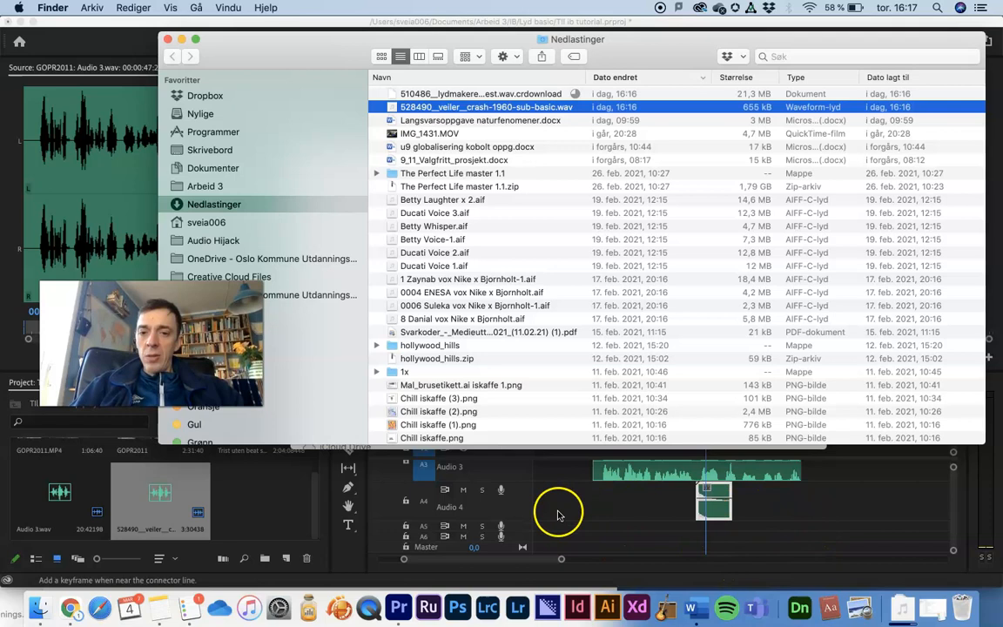
click(658, 524)
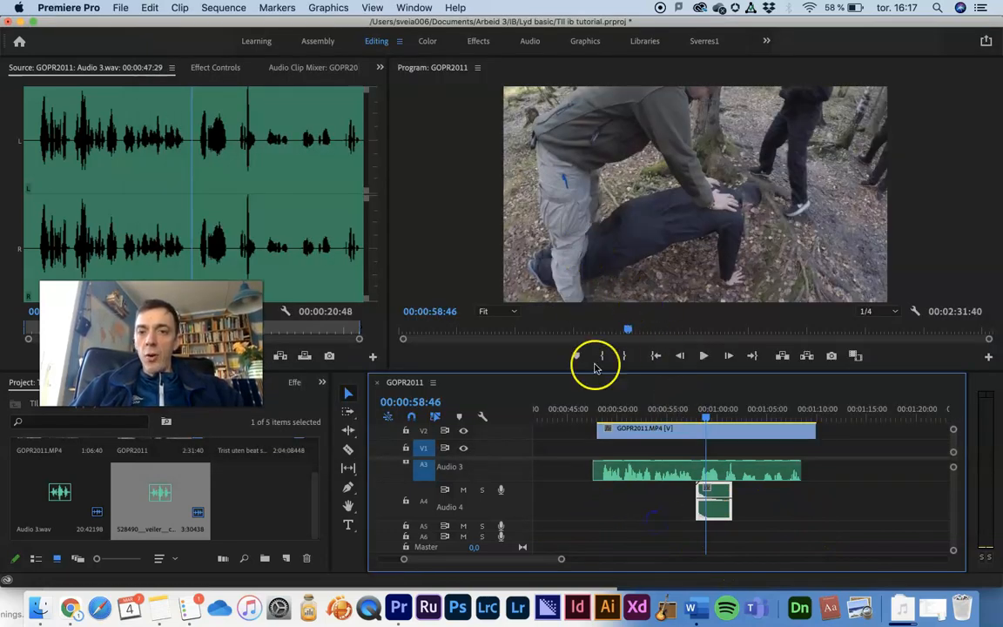
Select the GOPR2011.MP4 clip's sound on Audio 1 and switch to Notes to consult the Mixing entry of the outline
scroll(781, 465, up, 5)
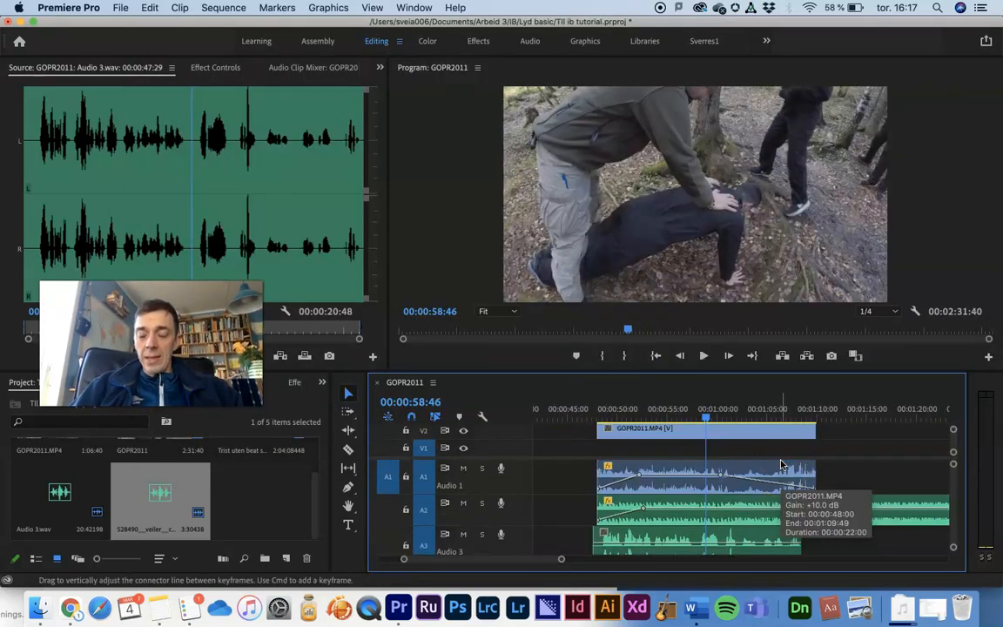
click(679, 463)
drag(685, 478, 680, 475)
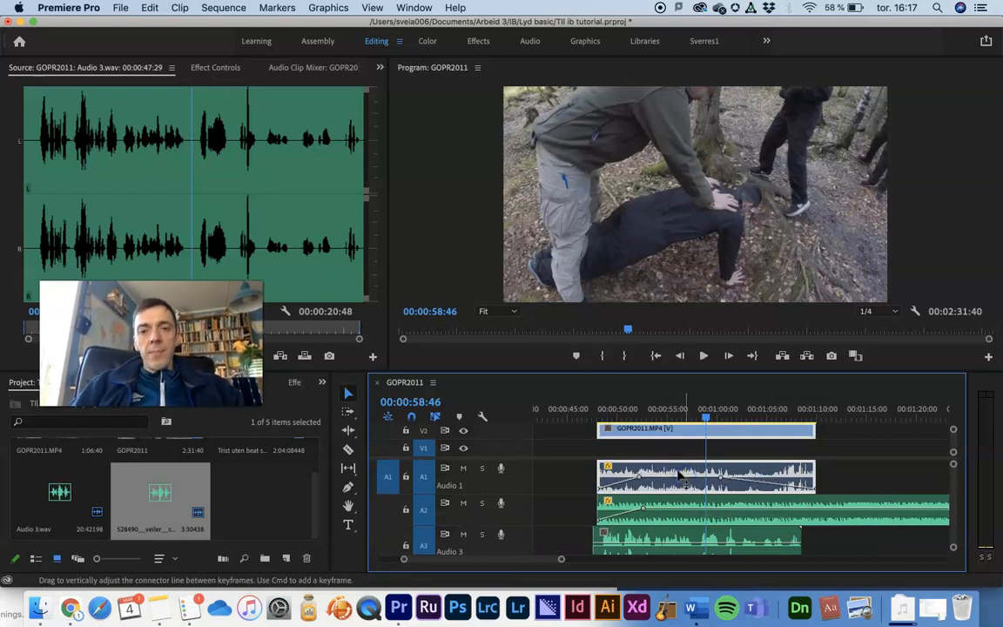
key(super+Tab)
key(super+Tab)
key(super+Tab)
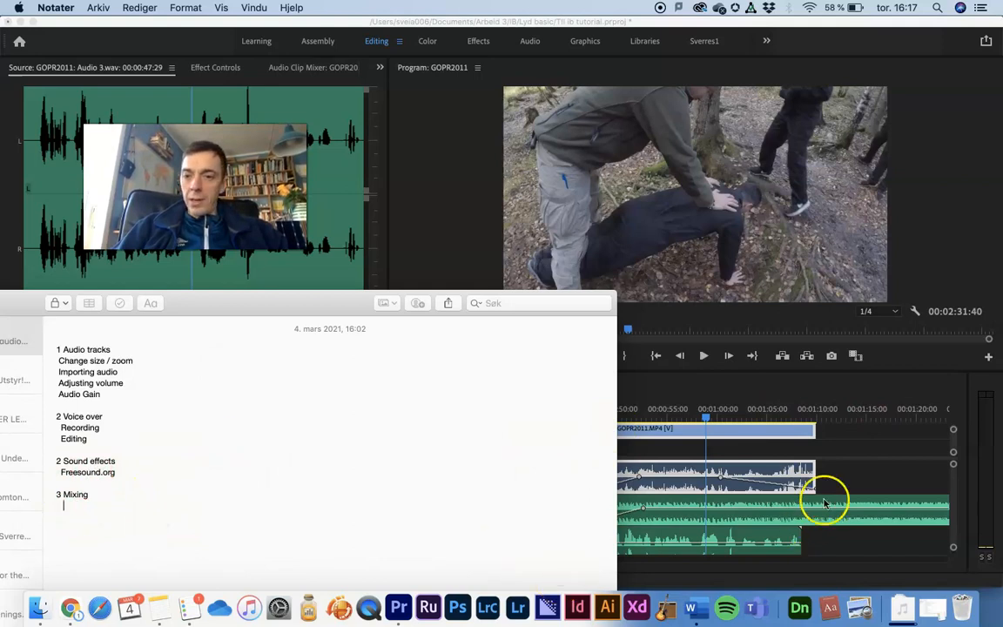
Return to Premiere Pro and play the sequence from the start of the GOPR2011.MP4 clip to hear the combined tracks
click(854, 491)
scroll(632, 512, down, 5)
scroll(632, 512, up, 2)
scroll(633, 512, down, 3)
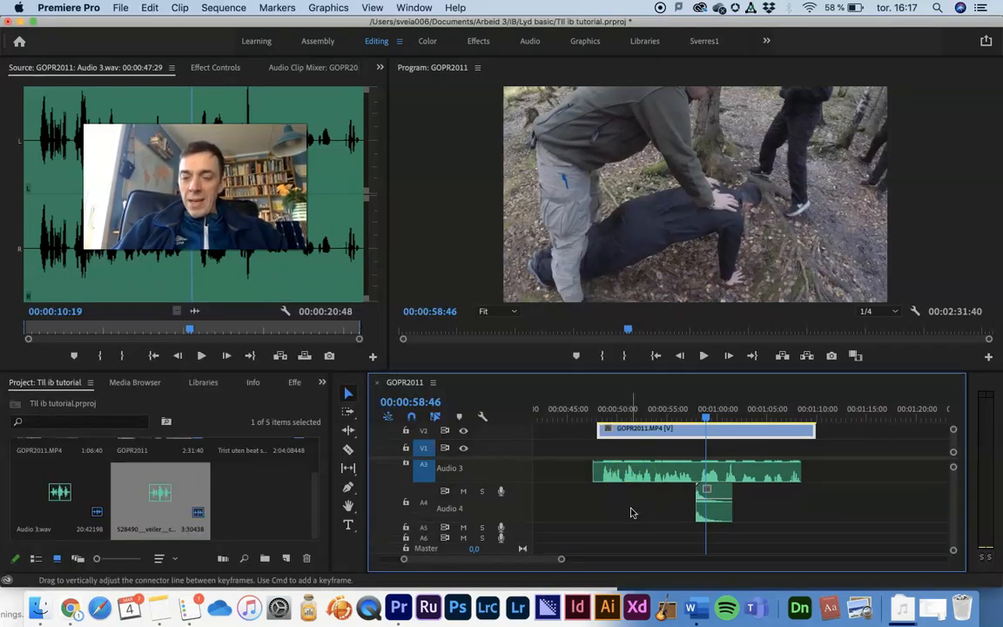
scroll(633, 512, up, 5)
click(603, 411)
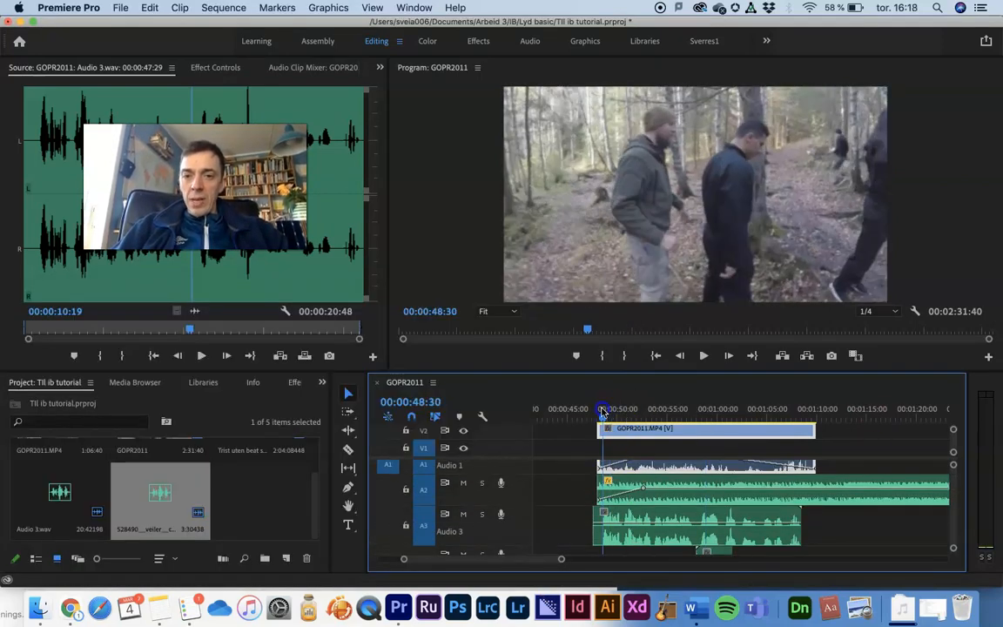
scroll(651, 512, up, 2)
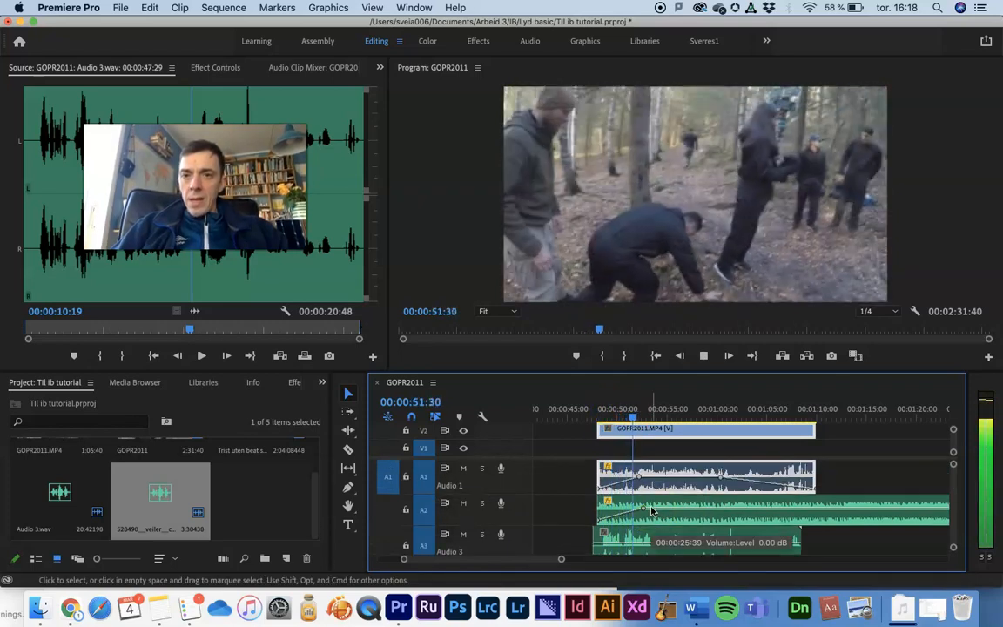
key(space)
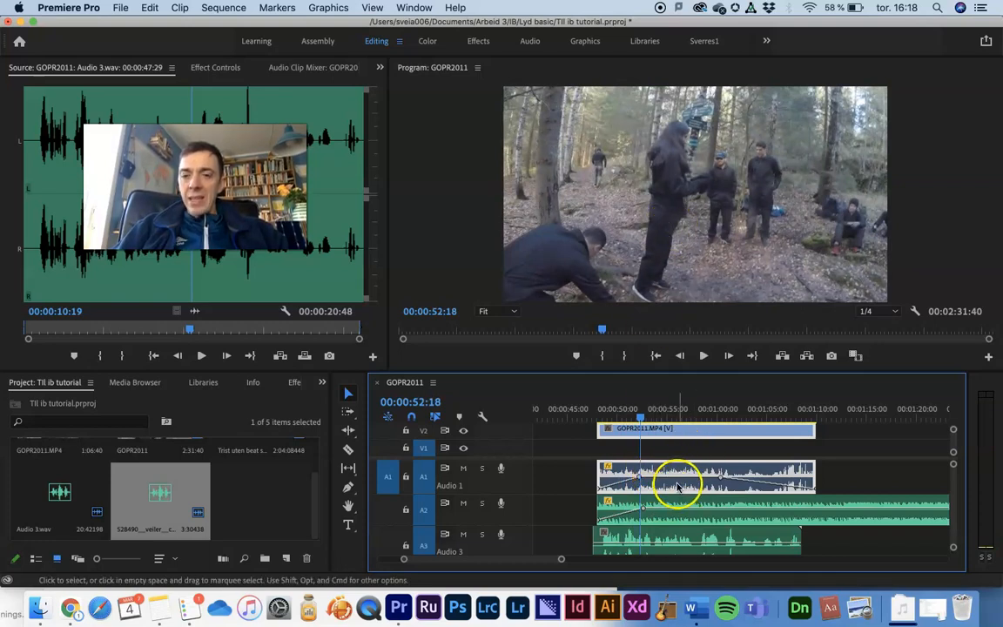
Lower the volume line of the GOPR2011.MP4 sound clip on Audio 1 between its fade keyframes
drag(681, 482, 680, 484)
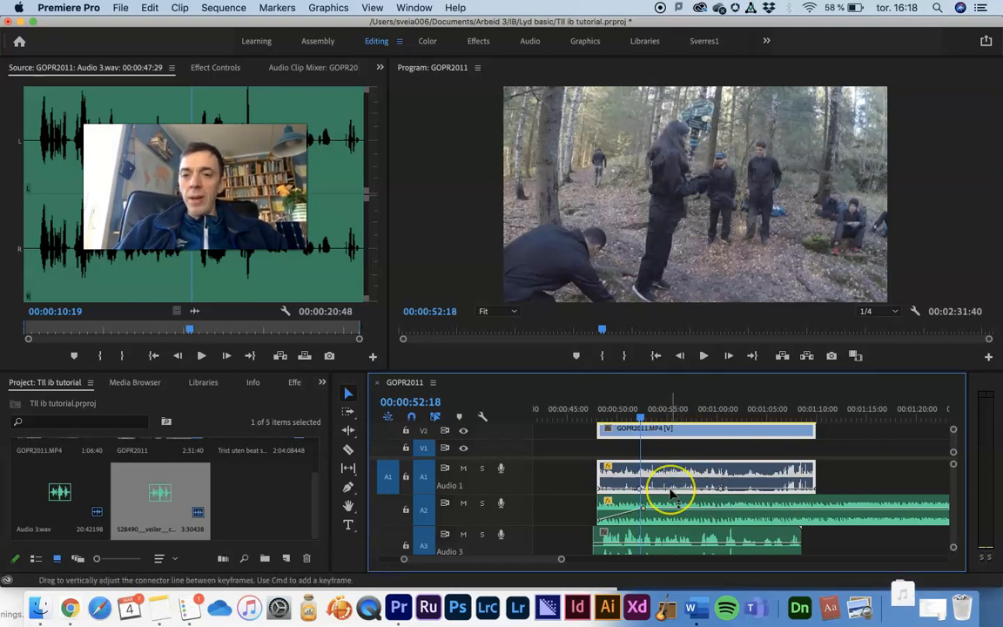
scroll(671, 492, down, 4)
scroll(671, 493, up, 3)
Play the opening of the sequence and move the Audio 3.wav voice-over on Audio 3 to start at 00:00:52:48
click(602, 410)
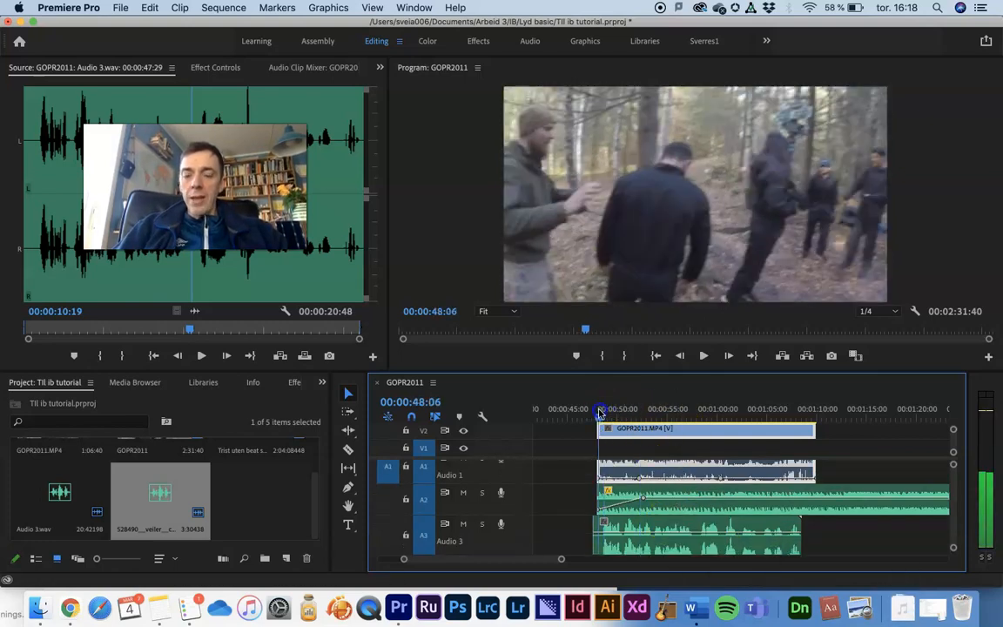
key(space)
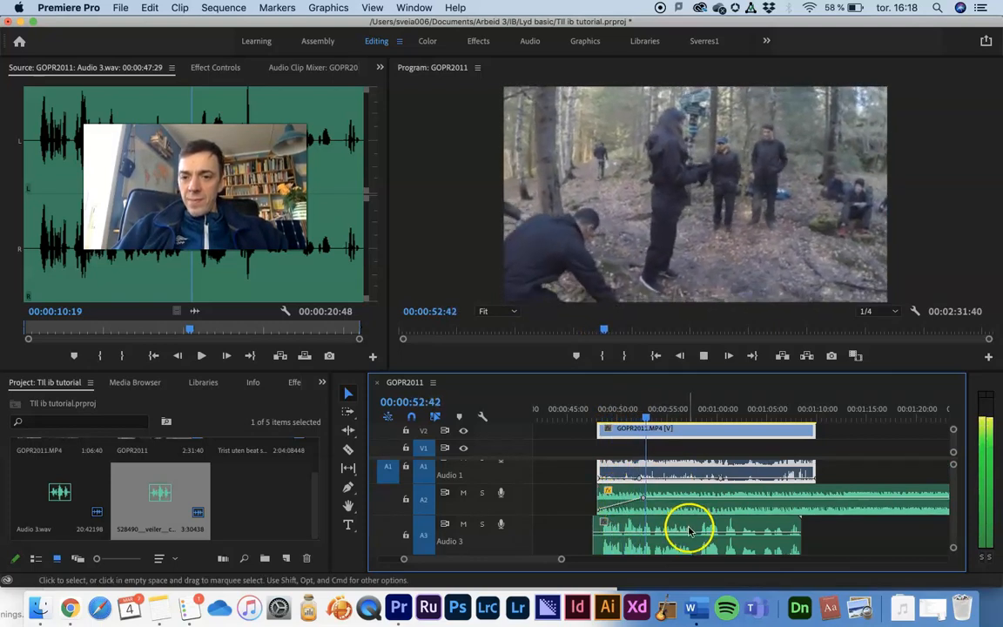
drag(692, 535, 728, 544)
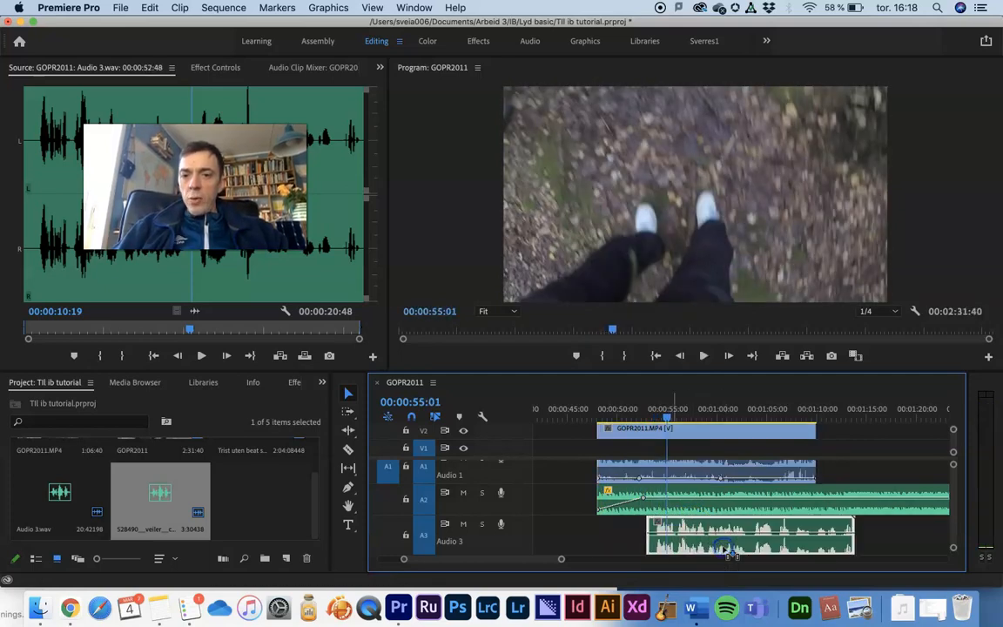
Shorten the music's fade-in on track A2 and raise the opening volume keyframe of the Audio 1 clip so its sound fades down
click(644, 497)
drag(644, 497, 641, 498)
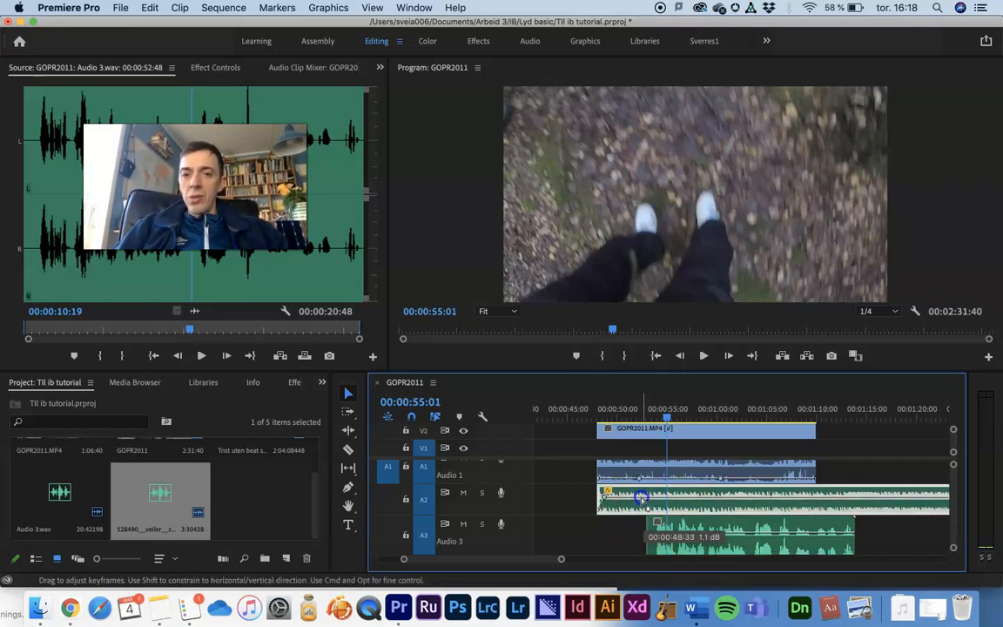
drag(642, 499, 601, 486)
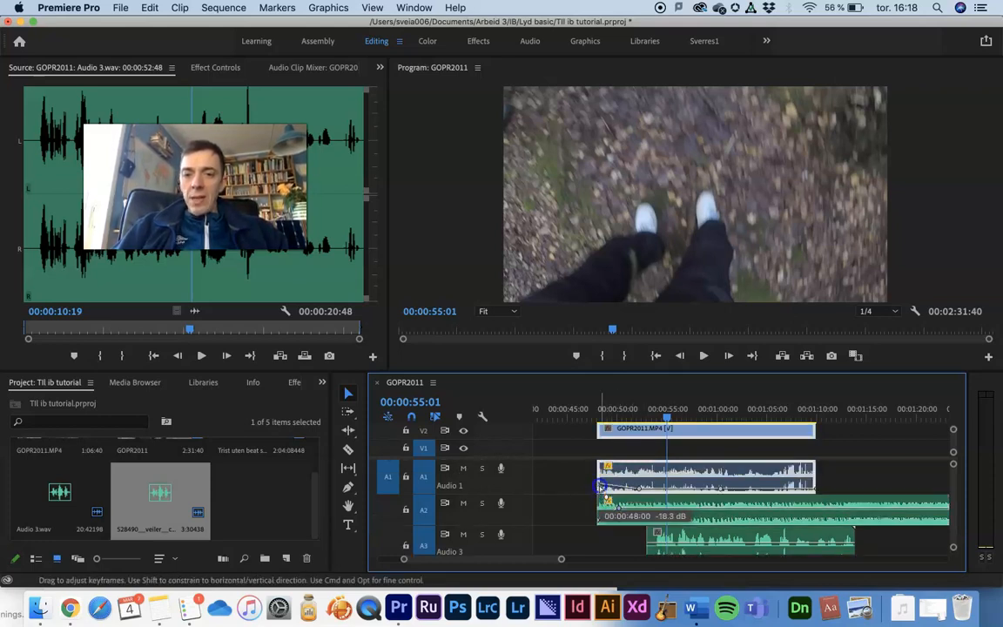
drag(604, 417, 588, 413)
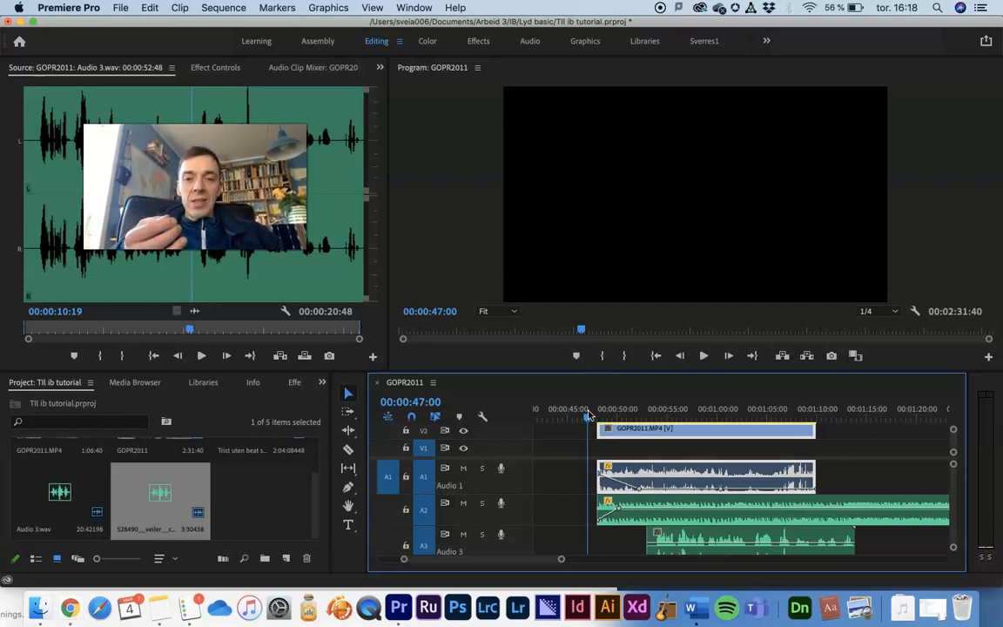
Make the music on track A2 start at full level and drop in volume at about 00:00:53, under the start of the voice-over
click(739, 496)
scroll(739, 540, down, 2)
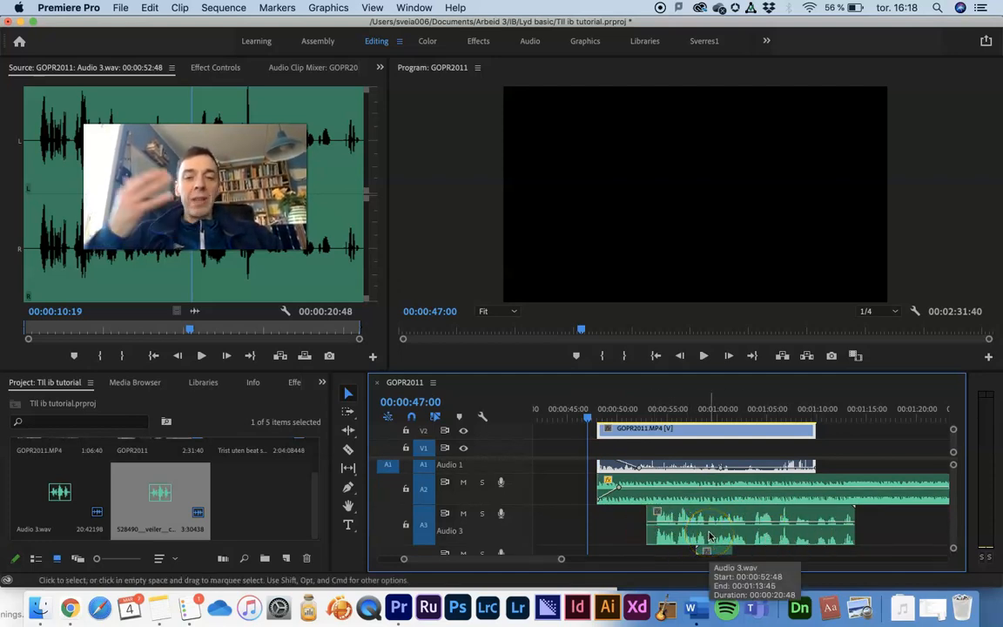
click(742, 541)
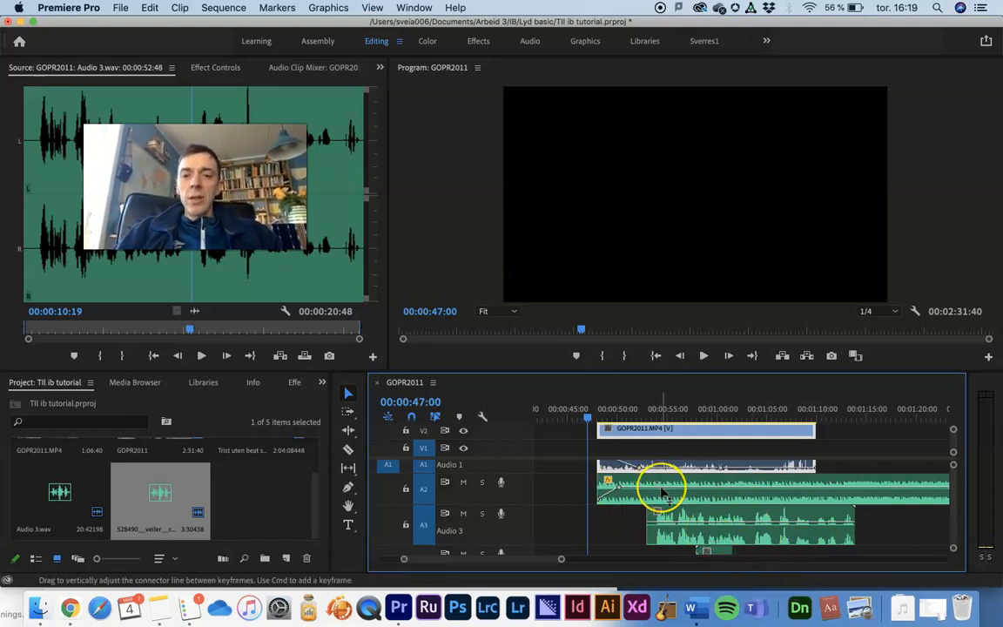
scroll(661, 493, up, 1)
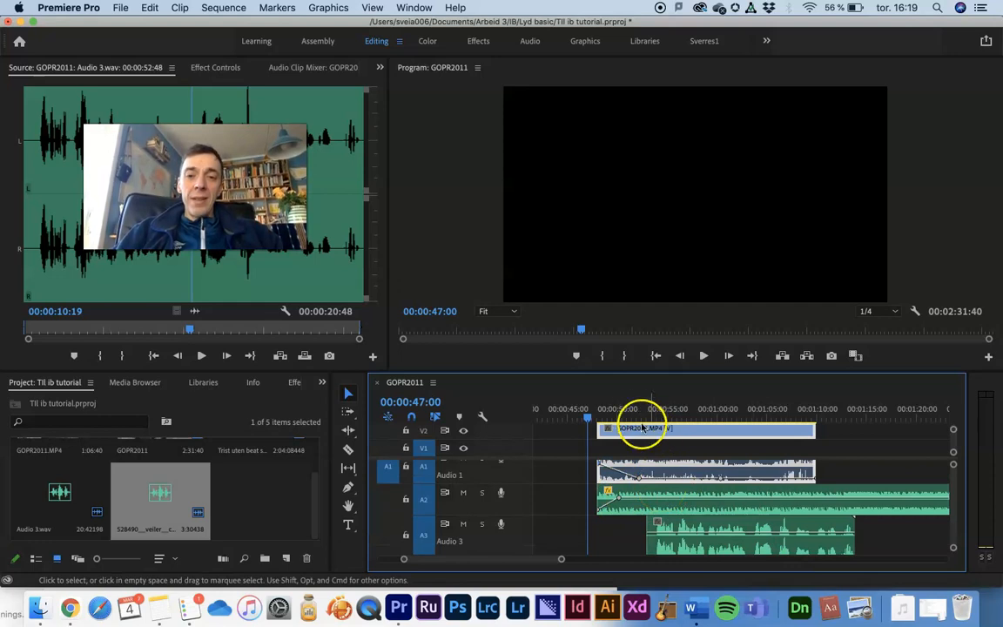
click(662, 504)
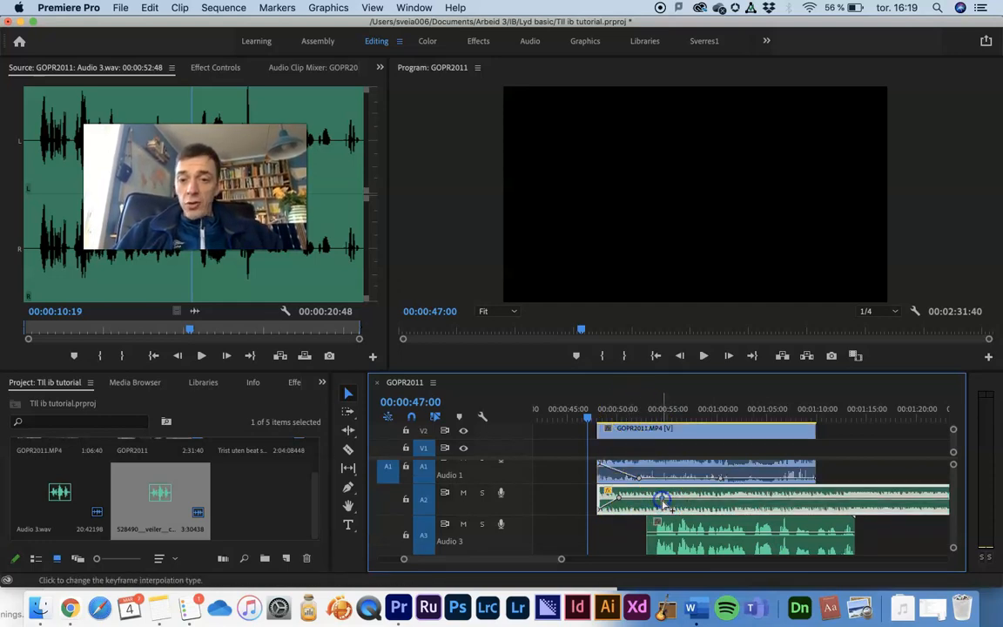
mouse_move(654, 498)
mouse_down()
mouse_move(614, 495)
mouse_move(650, 491)
mouse_up()
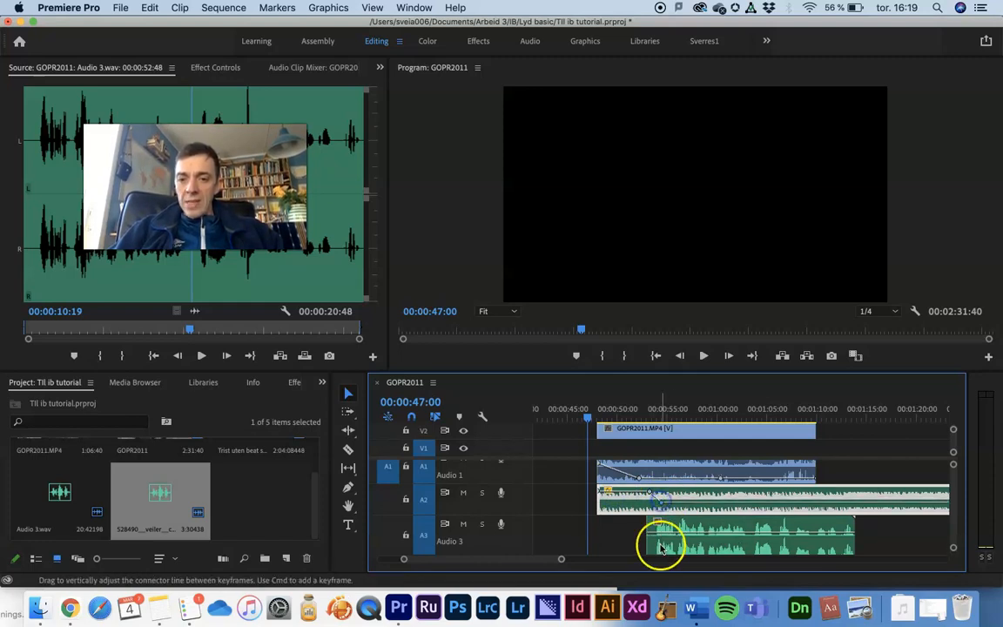
drag(659, 509, 661, 504)
Play the opening and raise the Audio 1 clip's volume keyframe at about 00:00:52 so the level holds before dropping
click(624, 475)
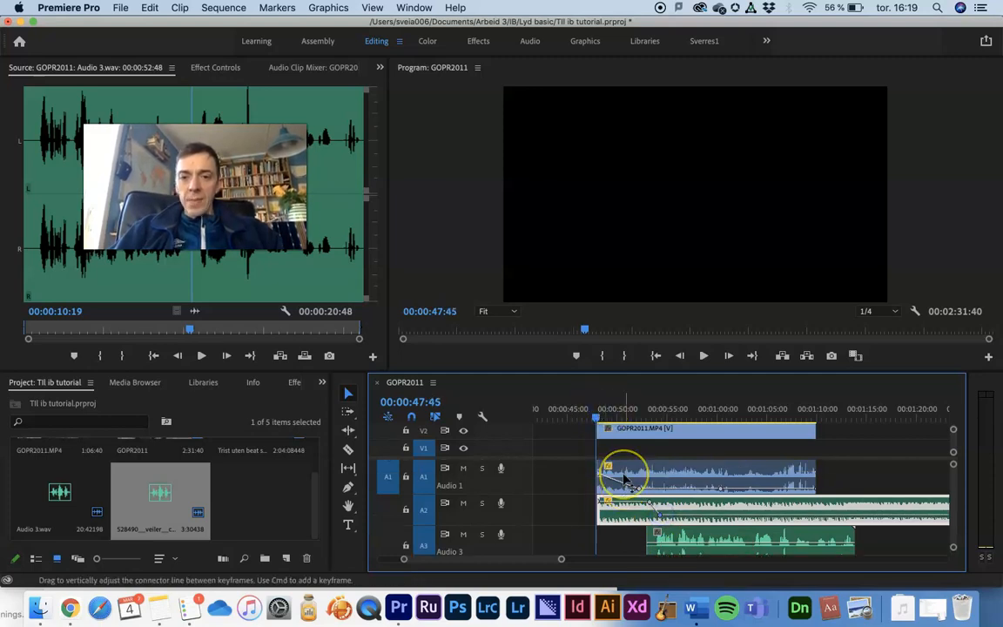
key(space)
click(625, 482)
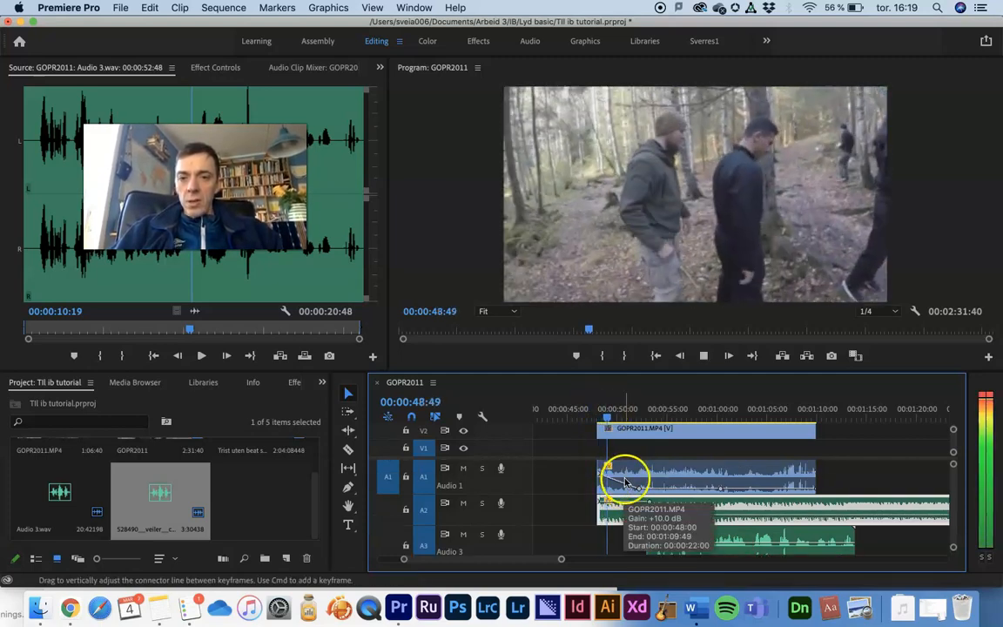
mouse_move(627, 484)
mouse_down()
mouse_move(637, 441)
mouse_move(638, 473)
mouse_up()
key(space)
click(668, 471)
click(655, 506)
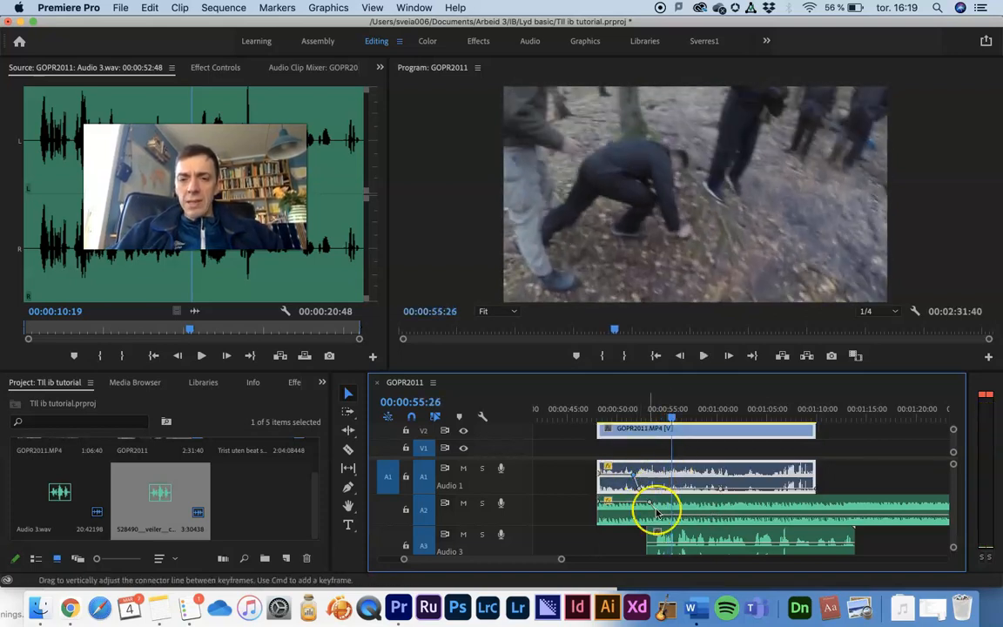
Stretch the Audio 1 clip's volume drop into a gradual fade ending at about 00:00:56, and play back the transition
scroll(650, 510, down, 1)
click(631, 410)
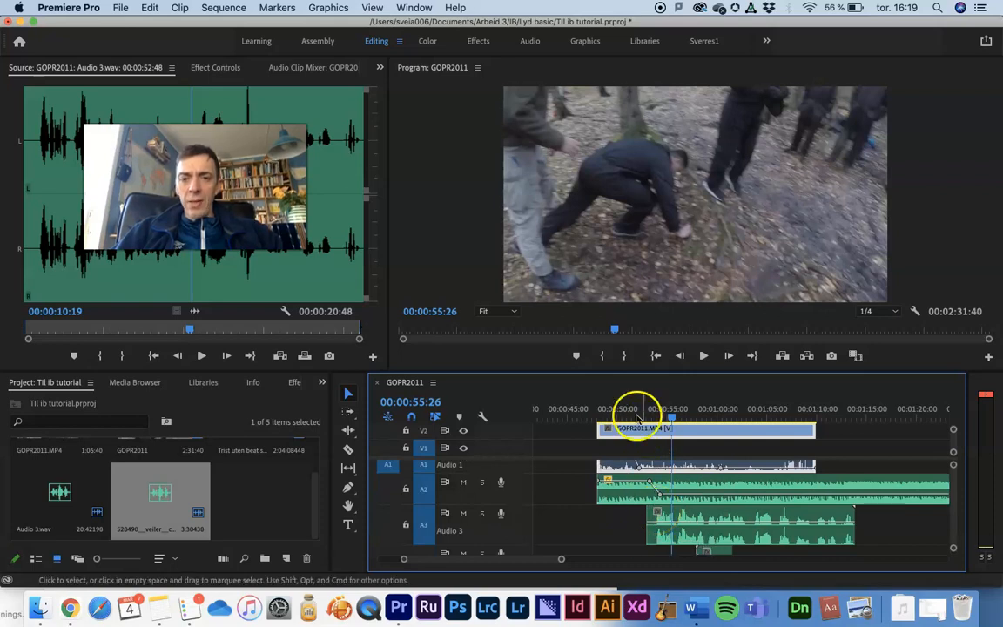
click(649, 464)
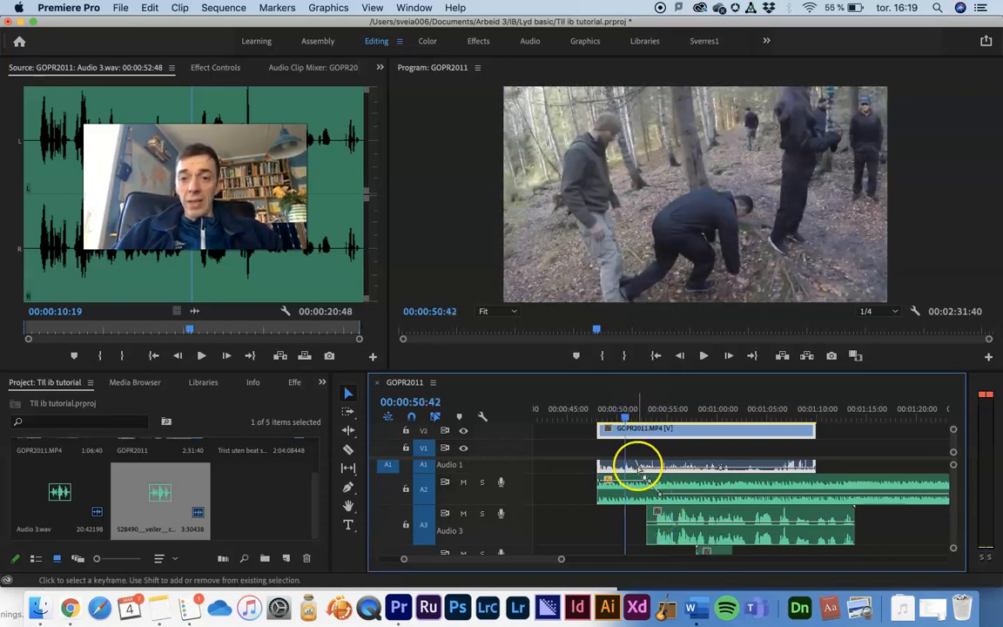
mouse_move(647, 478)
mouse_down()
mouse_move(644, 468)
mouse_move(668, 487)
mouse_move(653, 481)
mouse_up()
scroll(646, 475, up, 2)
key(space)
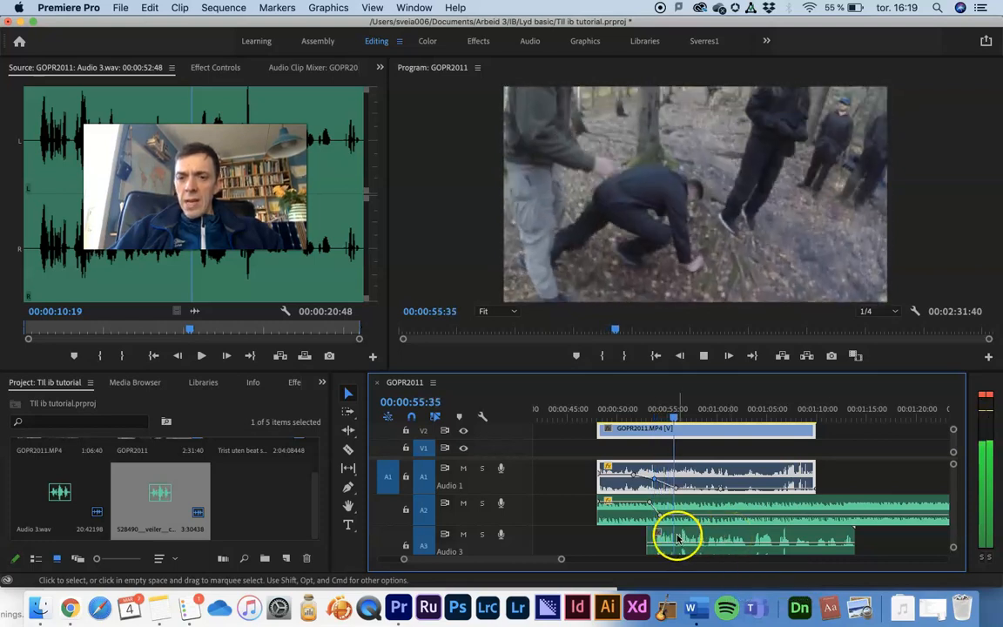
Trim the start of the voice-over clip on track A3 to about 00:00:54 and play the transition from about 00:00:53
key(space)
scroll(678, 540, down, 3)
key(=)
key(=)
key(=)
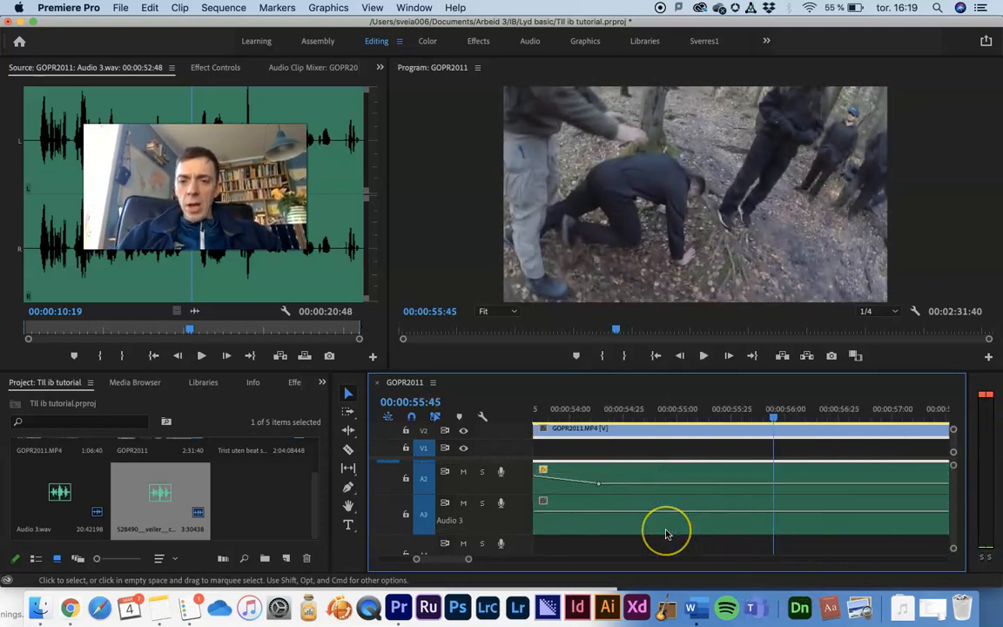
drag(542, 515, 627, 525)
click(566, 413)
key(space)
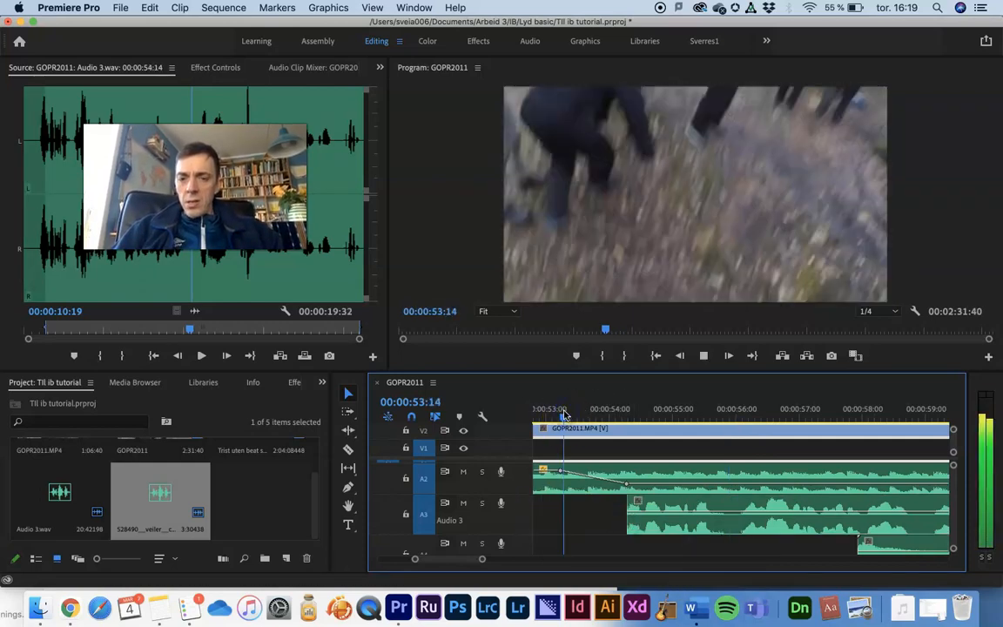
key(space)
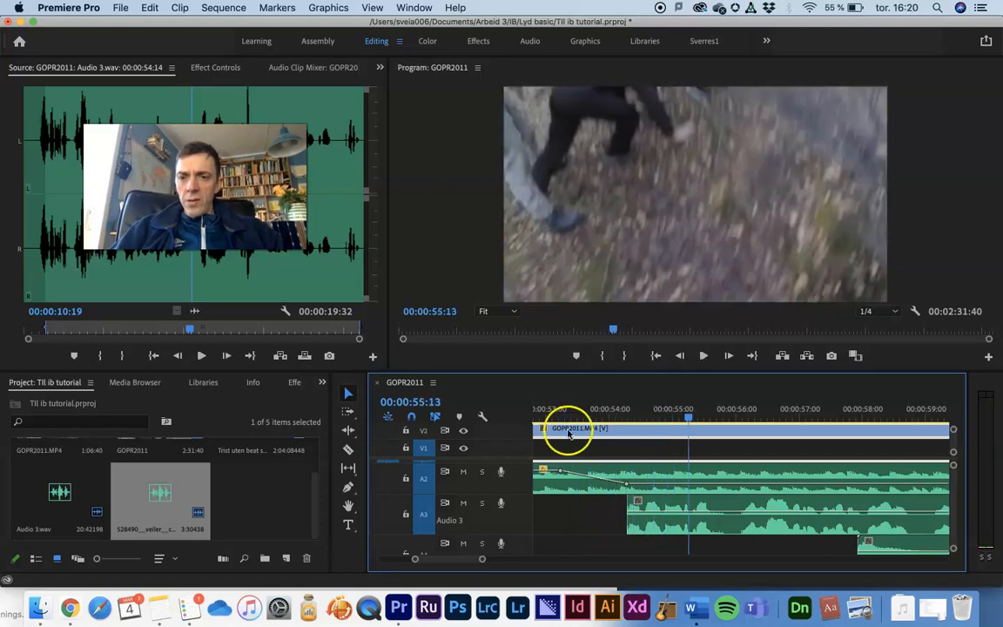
Add a volume keyframe at the start of the voice-over clip and play the transition again from about 00:00:53
super+click(633, 514)
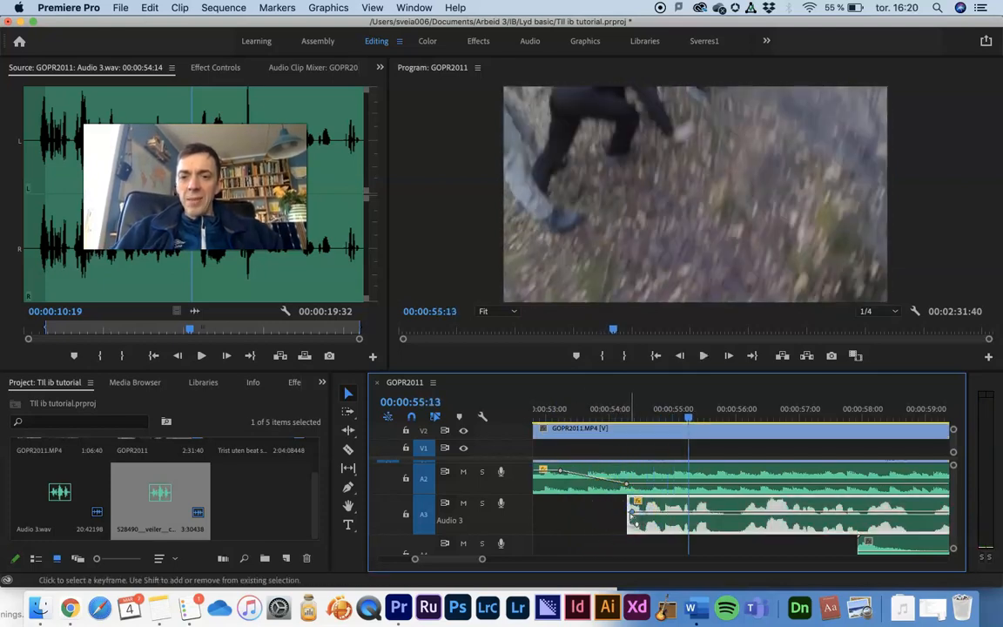
drag(629, 519, 632, 522)
drag(612, 418, 535, 413)
key(space)
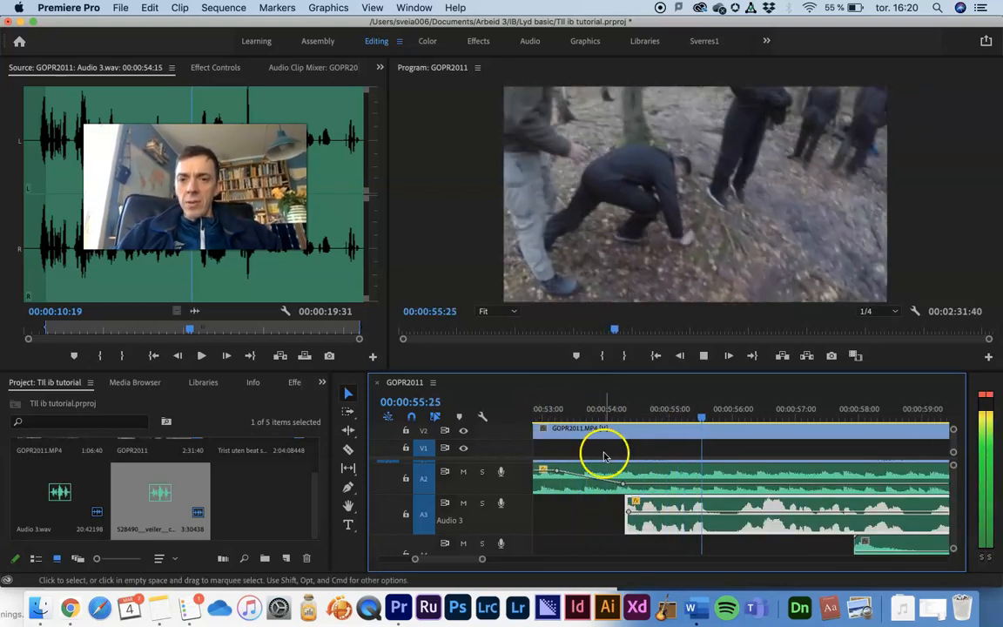
scroll(604, 457, down, 10)
key(space)
Add volume keyframes to the Audio 1 clip so its sound rises to a short peak at about 00:00:59 and falls again
scroll(641, 494, down, 2)
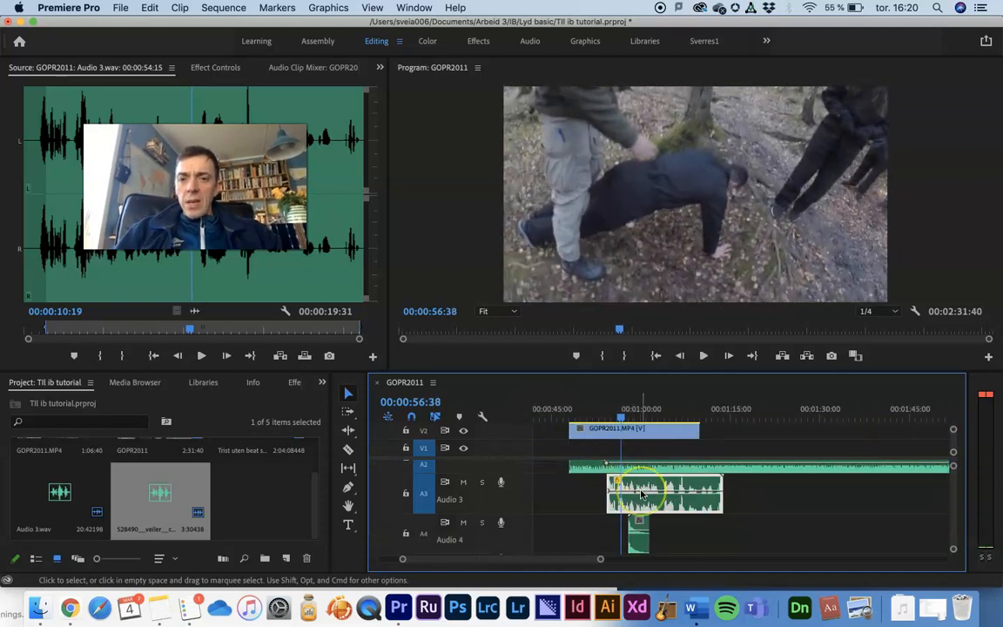
scroll(641, 493, up, 1)
scroll(641, 494, up, 2)
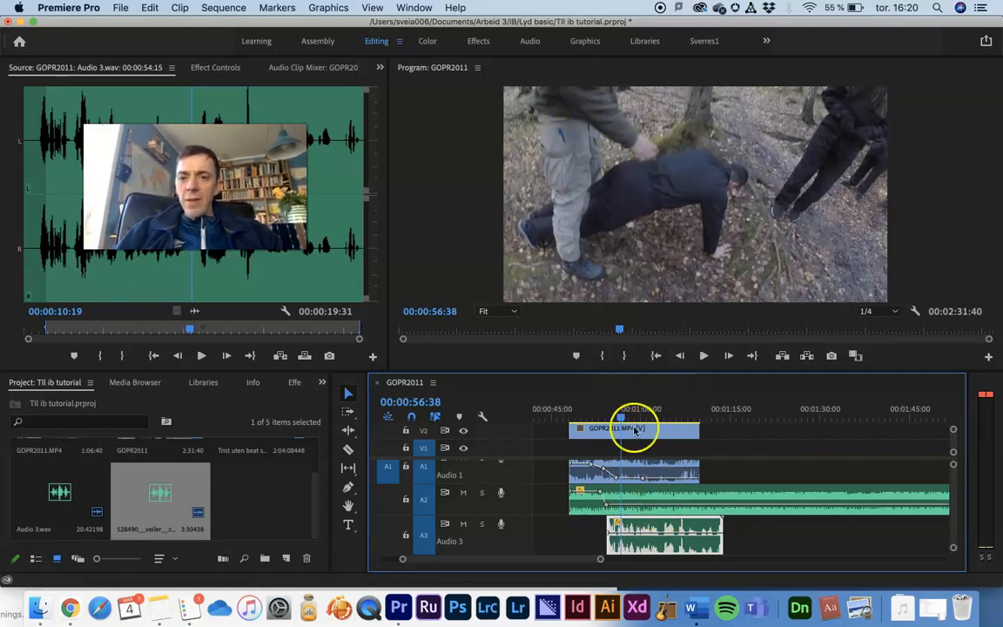
scroll(672, 512, up, 1)
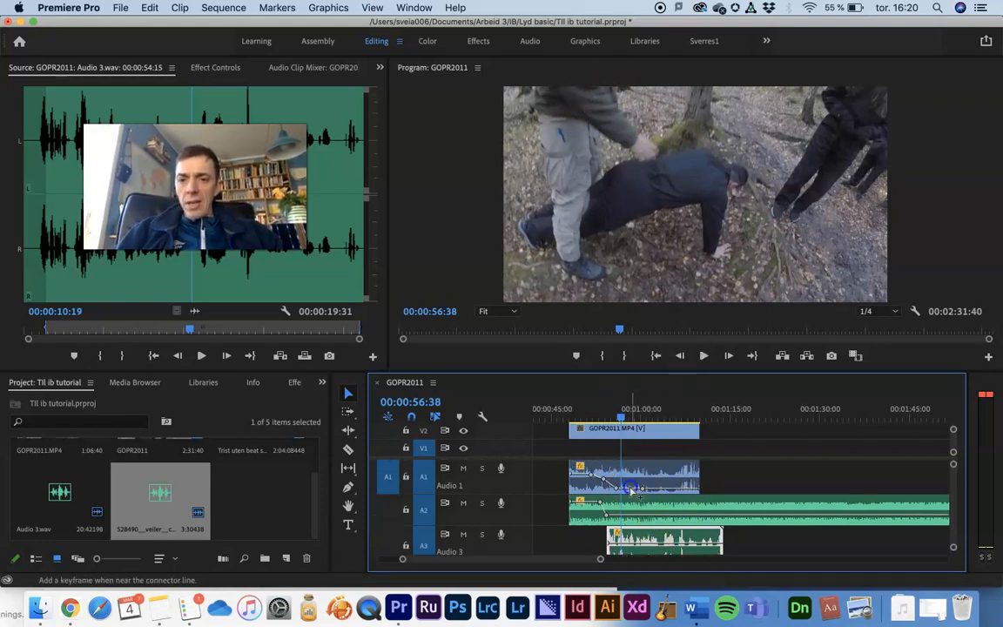
super+click(630, 488)
drag(642, 485, 643, 486)
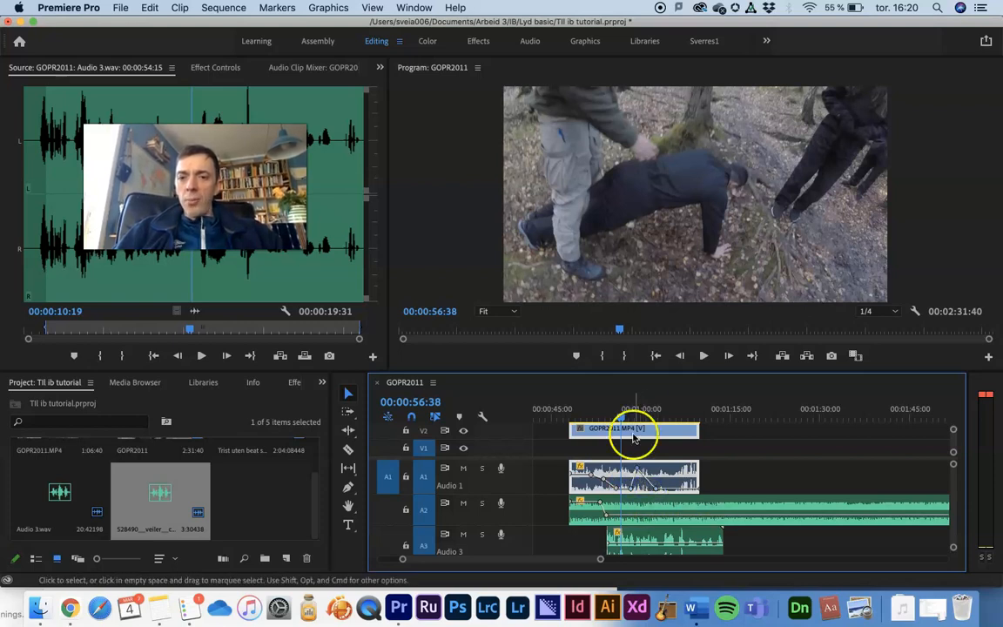
Split the voice-over at about 00:00:59 and move its second part to start where the sound effect on track A4 ends
click(627, 403)
alt+scroll(641, 519, up, 5)
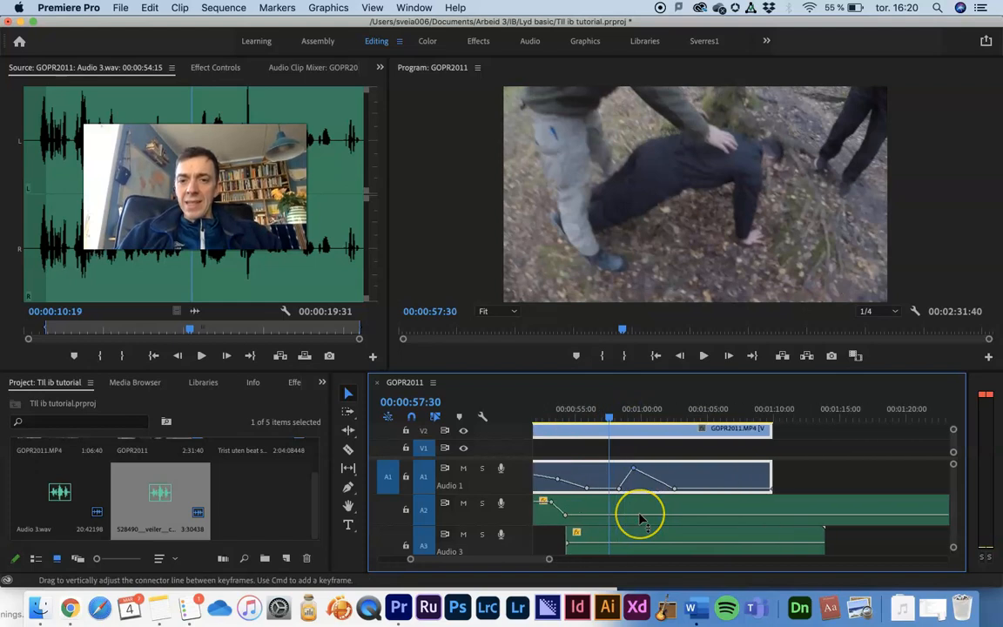
scroll(642, 520, down, 1)
key(c)
click(610, 530)
key(v)
drag(631, 529, 709, 533)
alt+scroll(667, 522, down, 4)
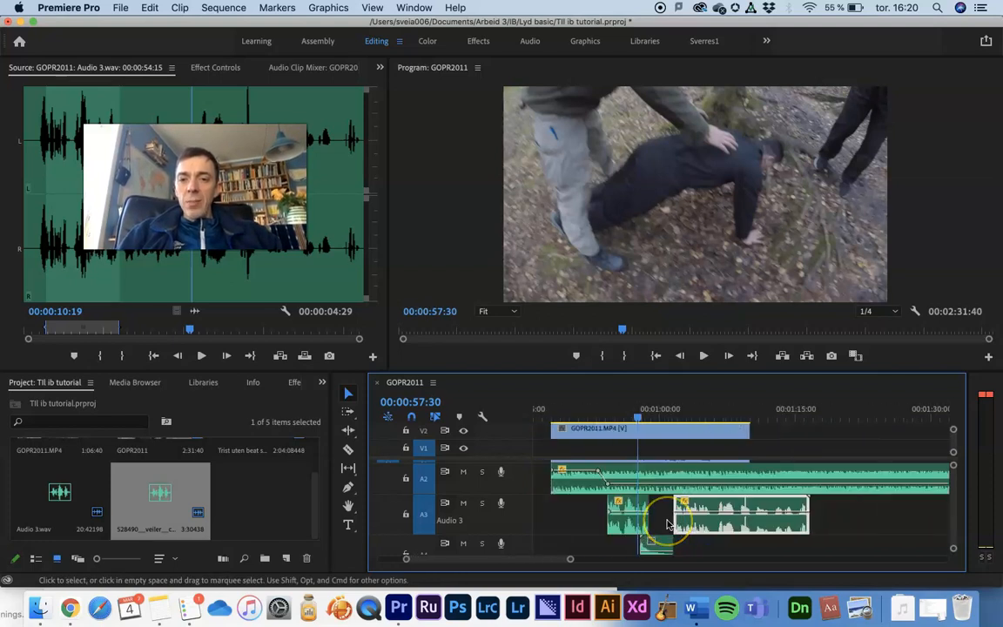
scroll(668, 522, up, 1)
scroll(668, 522, down, 1)
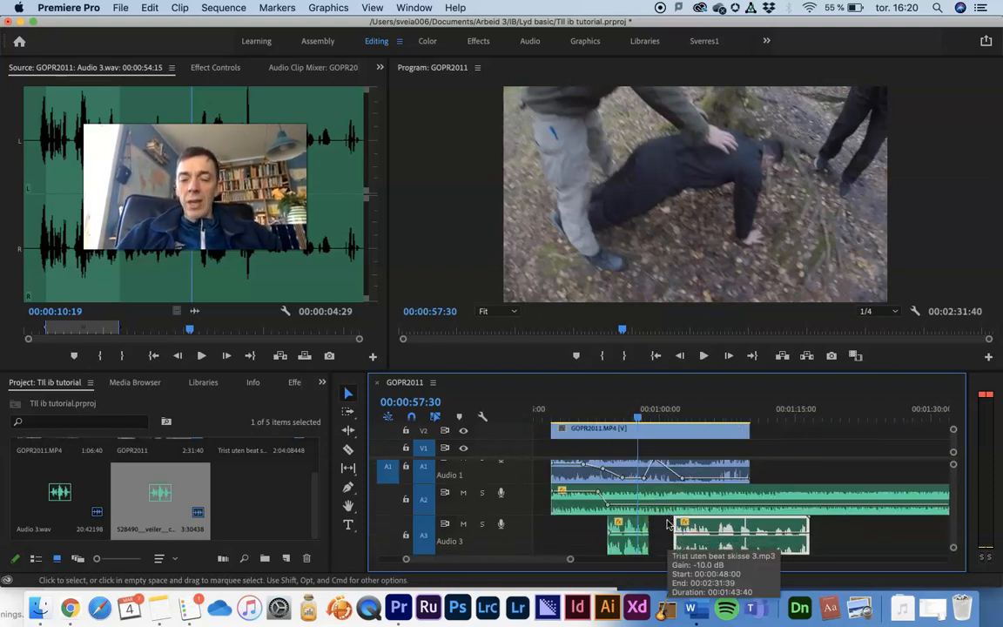
Switch to the Notes app to highlight the "3 Mixing" heading in the outline, and return to Premiere Pro
click(587, 413)
key(super+Tab)
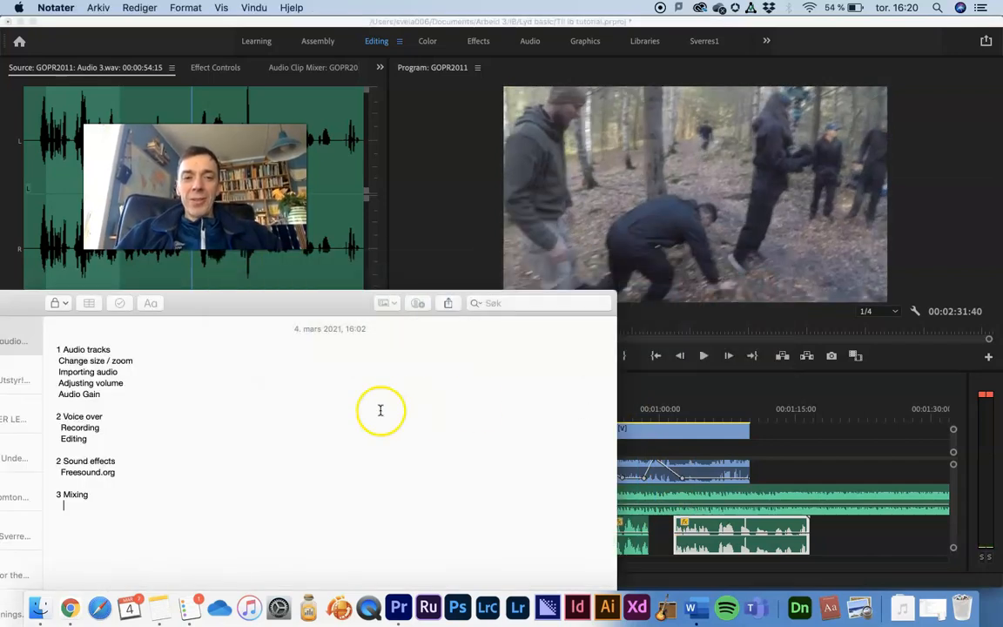
click(85, 503)
drag(86, 503, 43, 488)
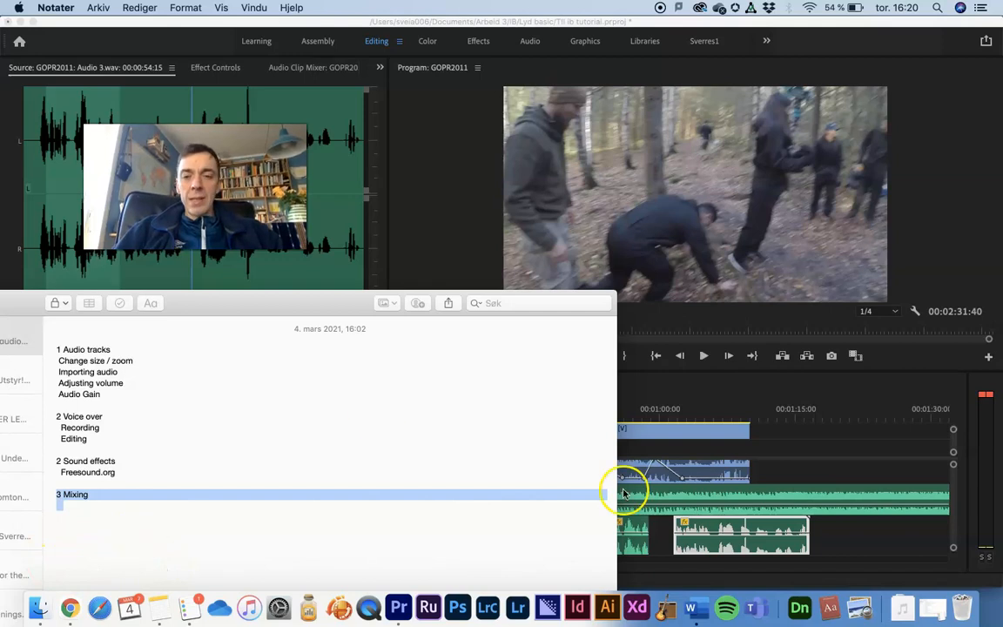
click(788, 463)
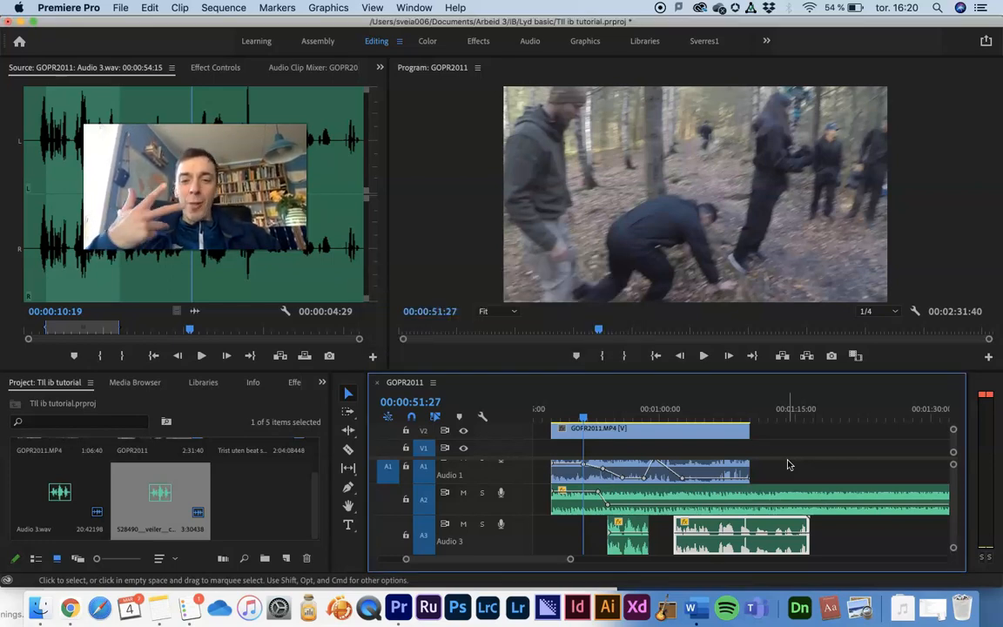
Reset the red clipping indicators on the audio meters
click(716, 509)
drag(716, 509, 716, 510)
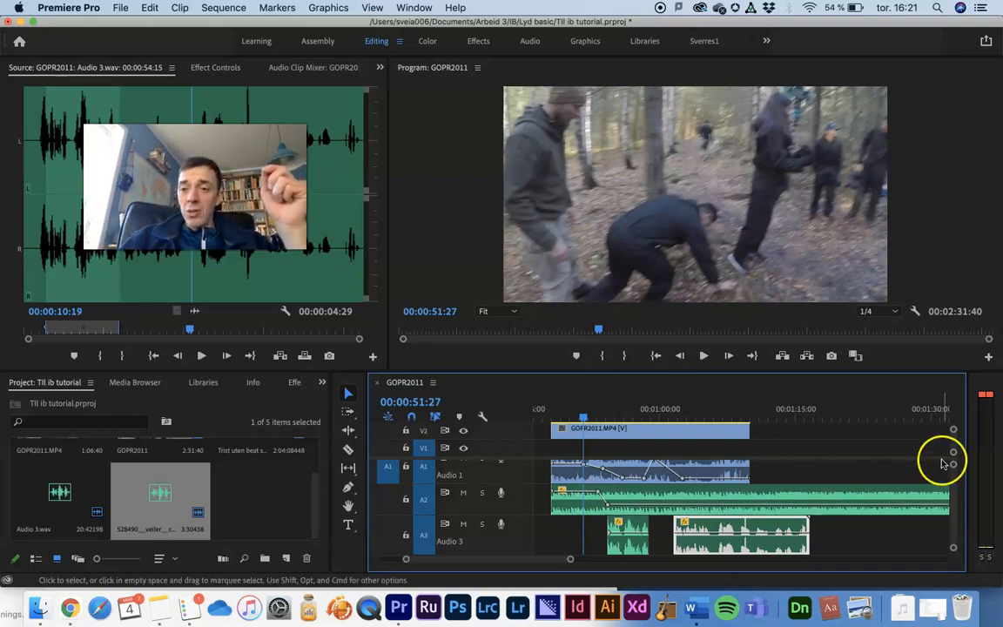
click(986, 398)
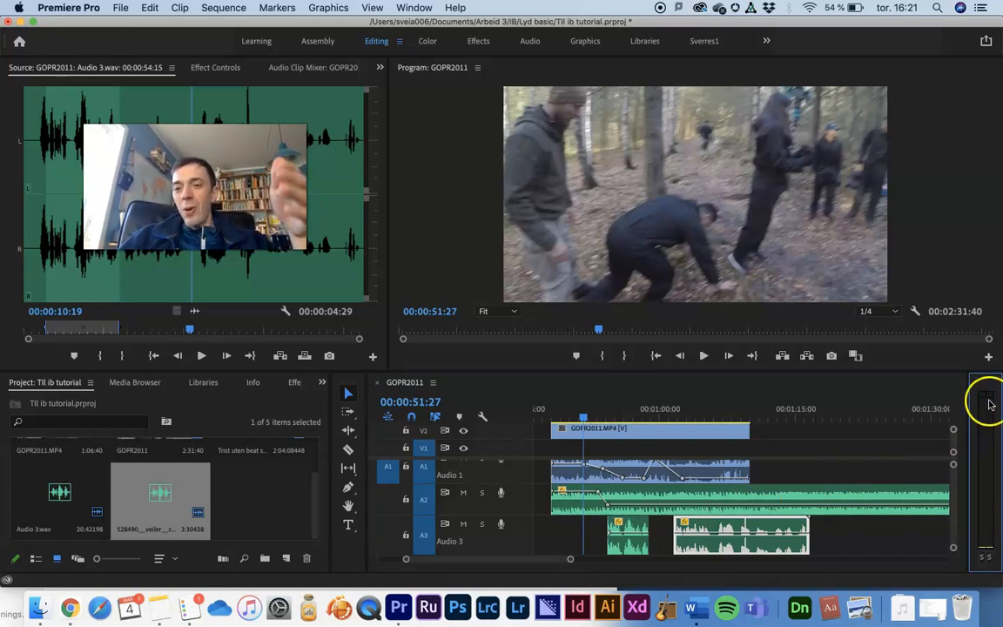